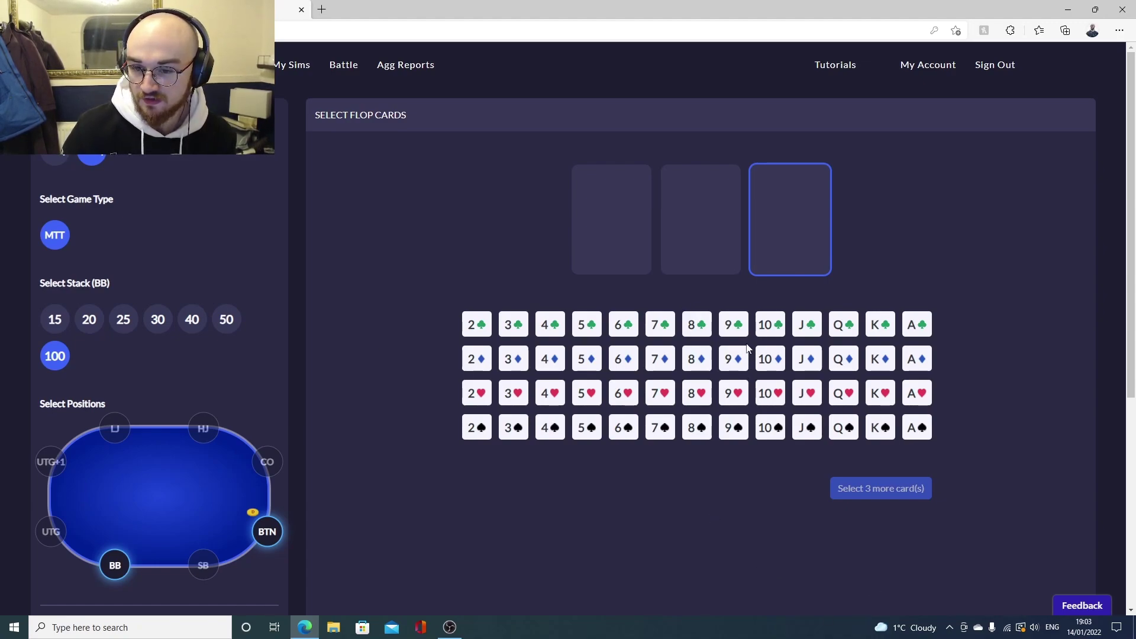
# - Set the flop to 9 of clubs, 7 of diamonds and 4 of spades, and proceed to the simulation
pyautogui.click(733, 323)
pyautogui.click(660, 358)
pyautogui.click(549, 427)
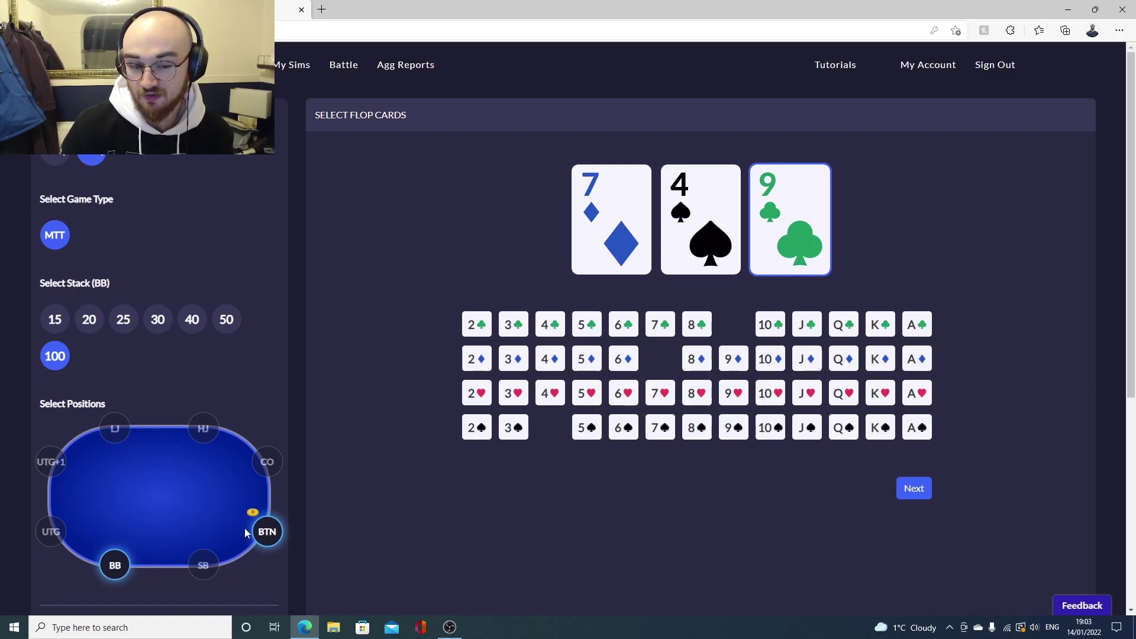
pyautogui.click(914, 490)
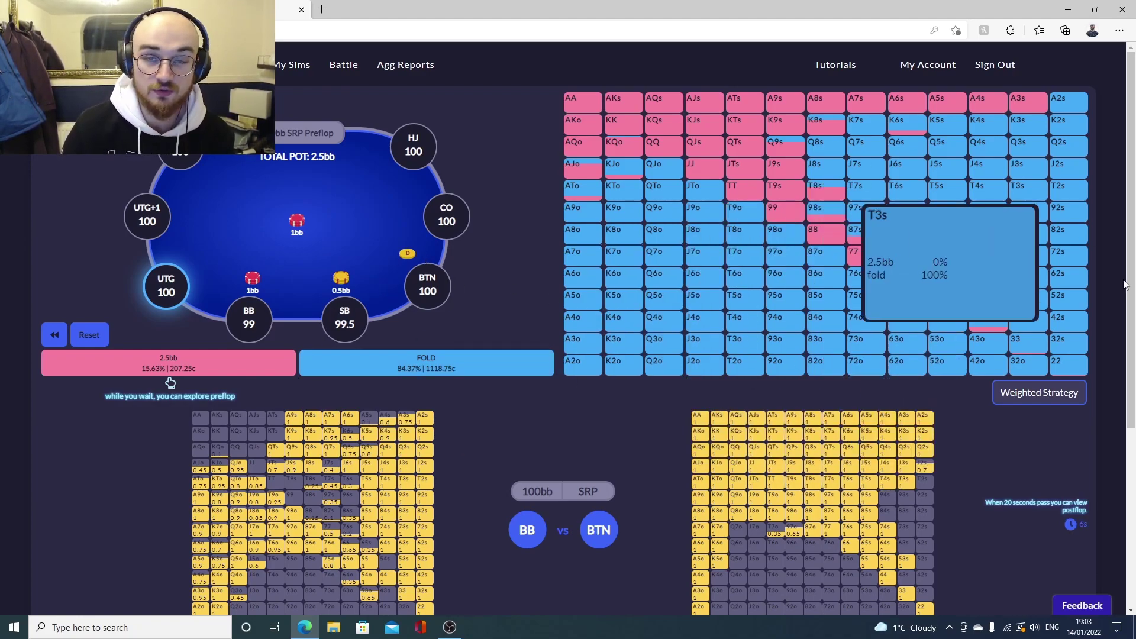
# - Open the postflop solution and display the BTN player's flop strategy
pyautogui.scroll(-2, 724, 409)
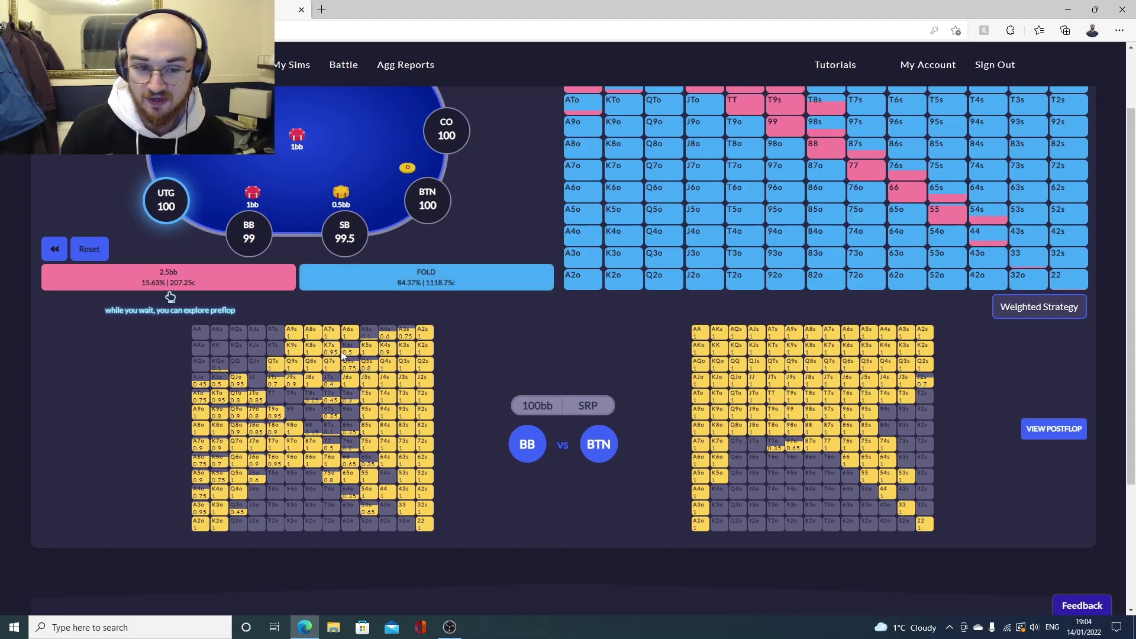
pyautogui.click(1052, 434)
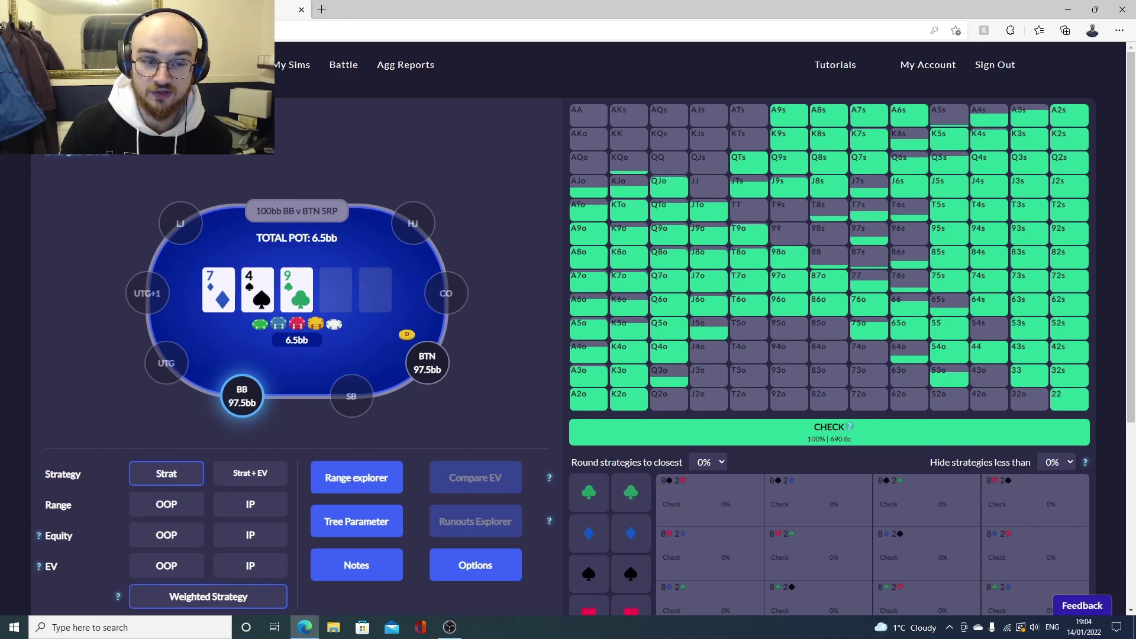
pyautogui.click(441, 362)
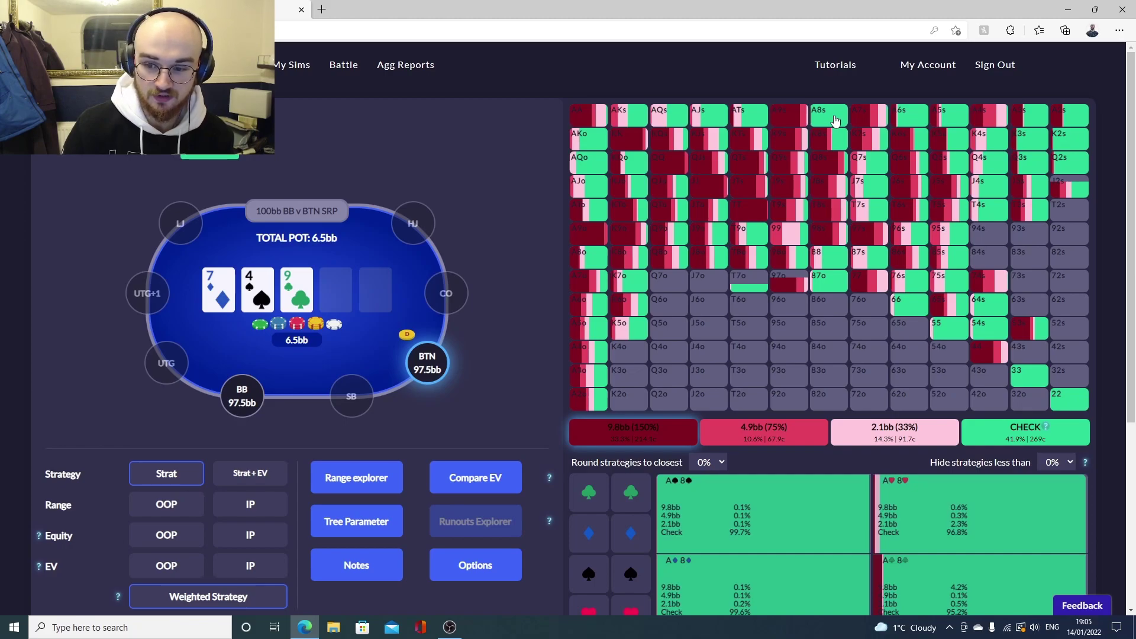
pyautogui.scroll(-3, 921, 477)
pyautogui.scroll(3, 801, 165)
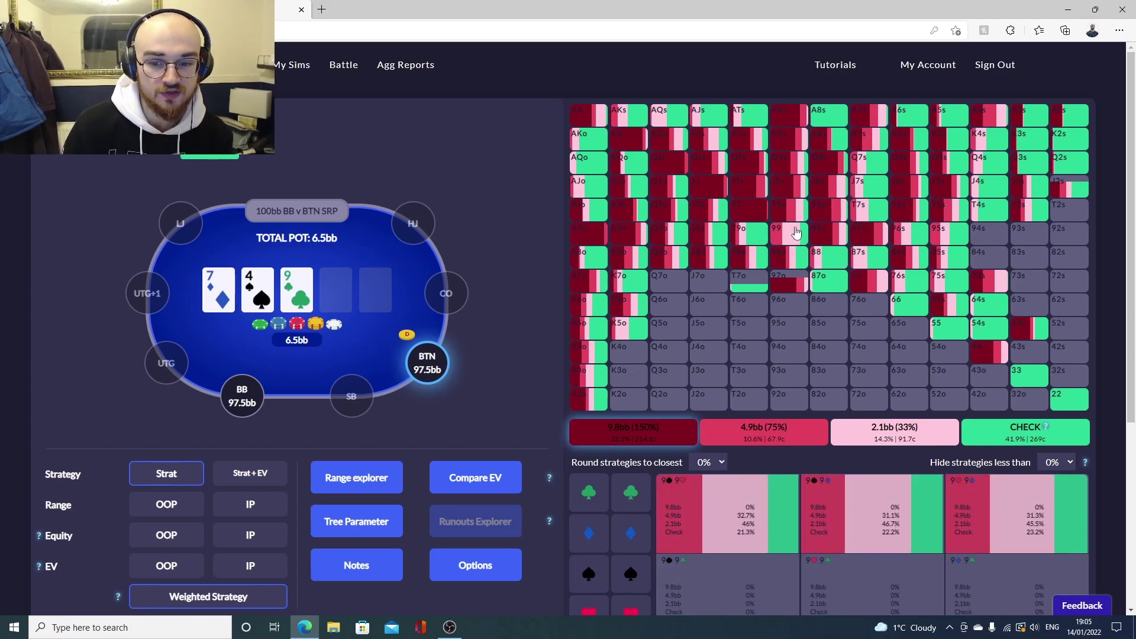
# - Round the strategies to the closest 25% and hide those less than 5%, with AKo selected in the range grid
pyautogui.click(708, 464)
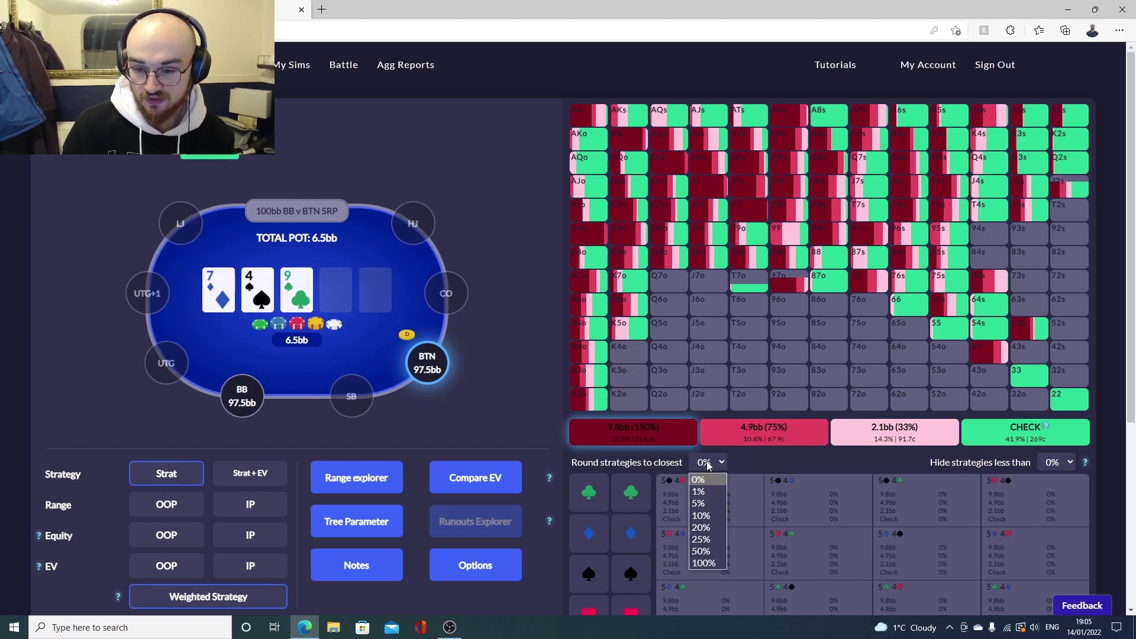
pyautogui.click(713, 538)
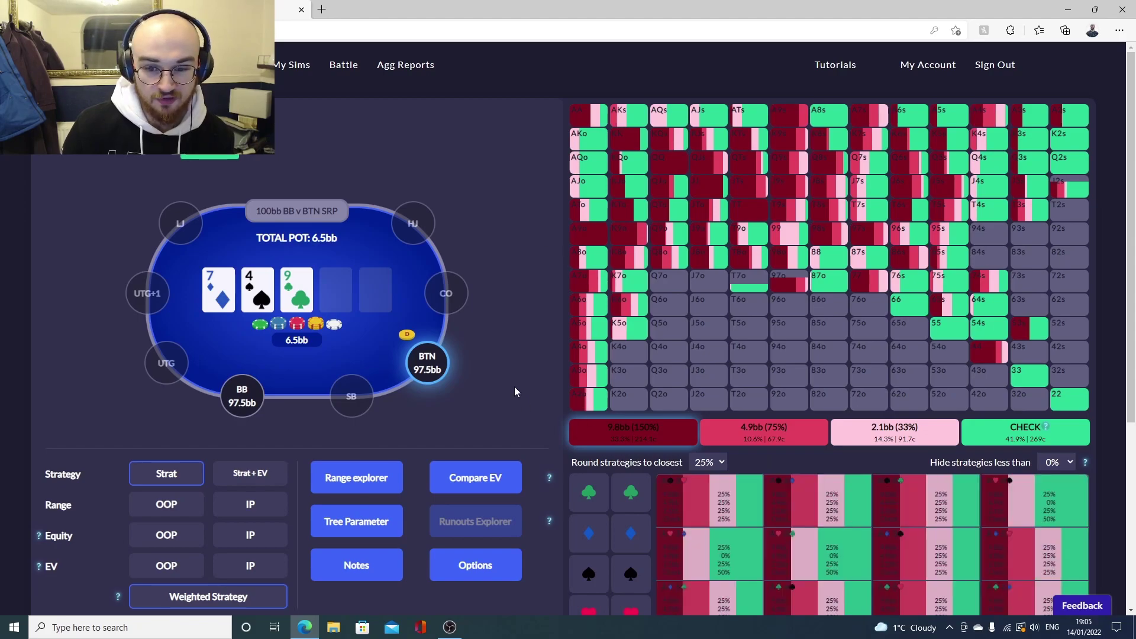
pyautogui.click(588, 142)
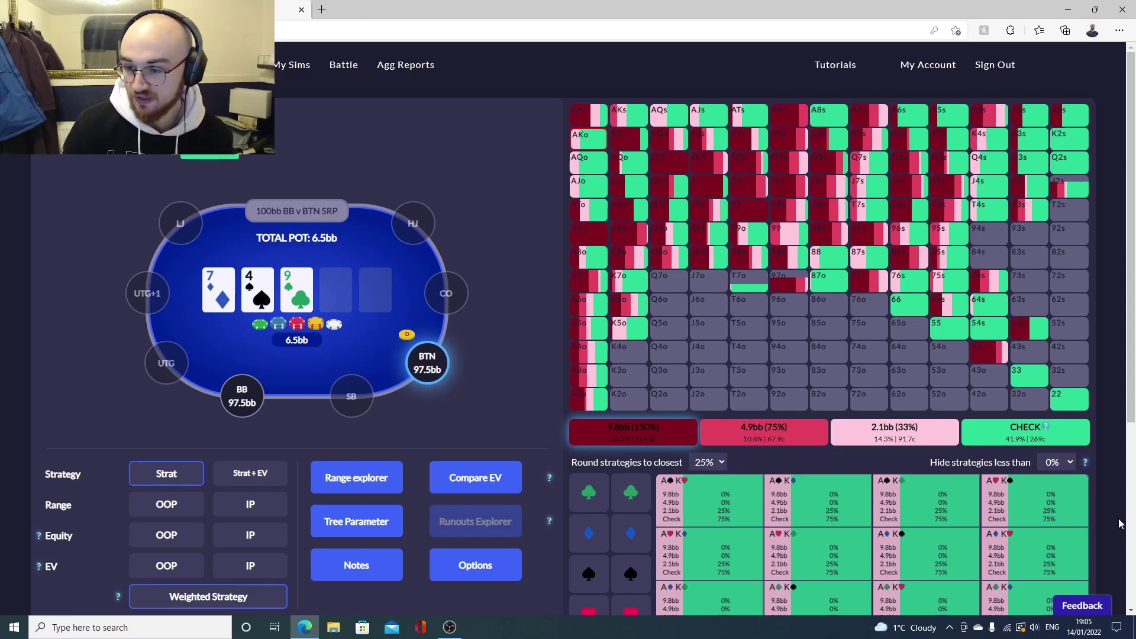
pyautogui.click(1068, 466)
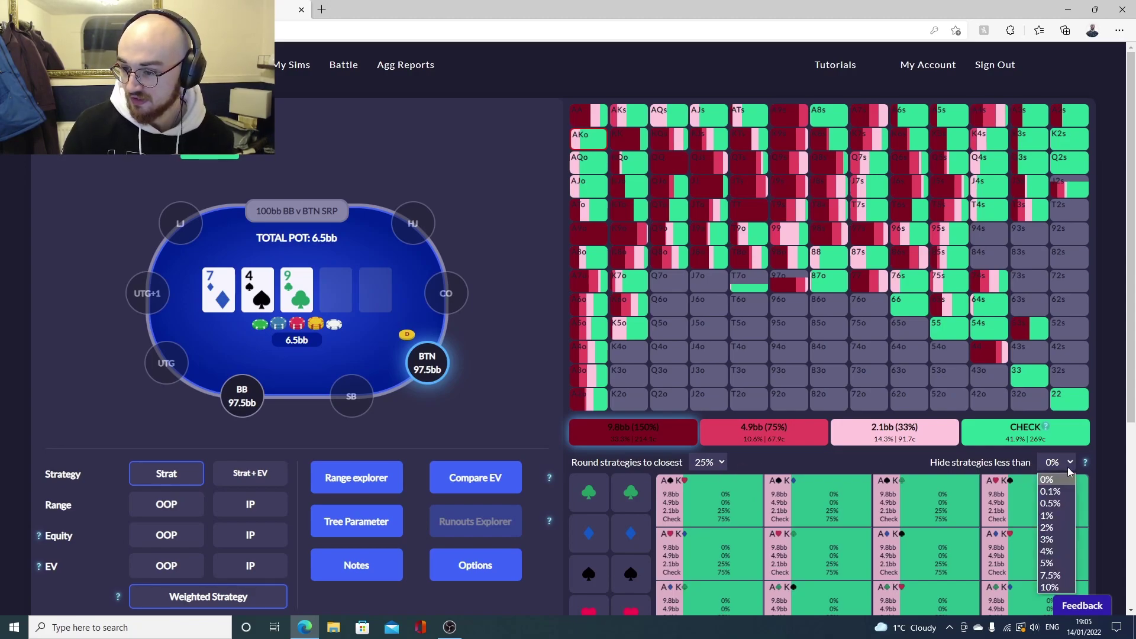
pyautogui.click(1048, 563)
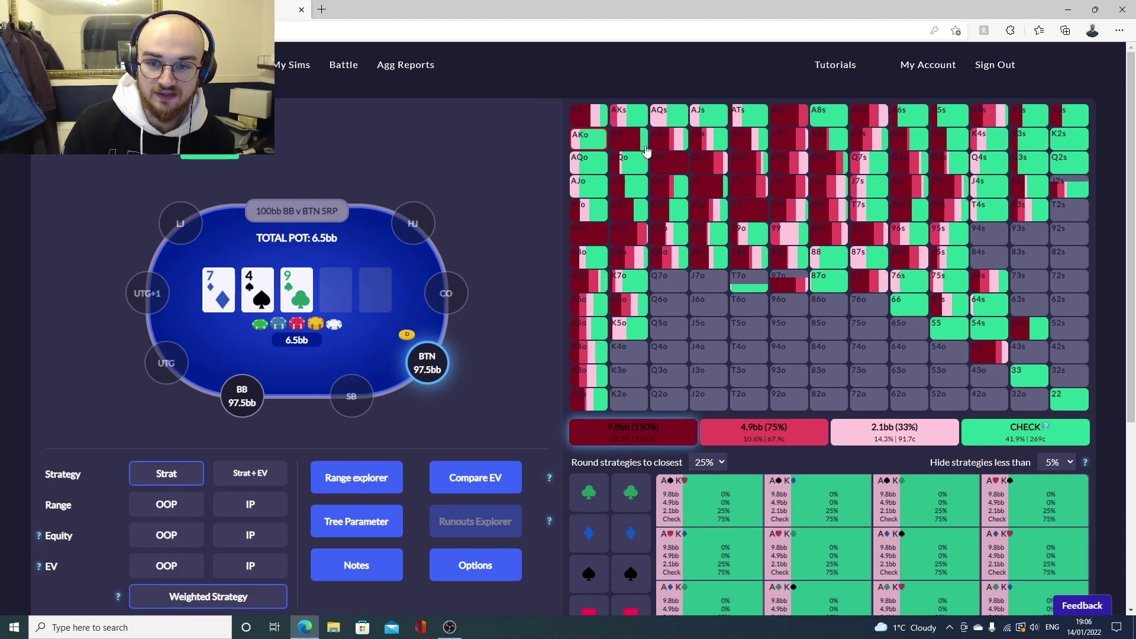
# - Examine the betting and checking frequencies for each suit combination of QTs
pyautogui.click(748, 176)
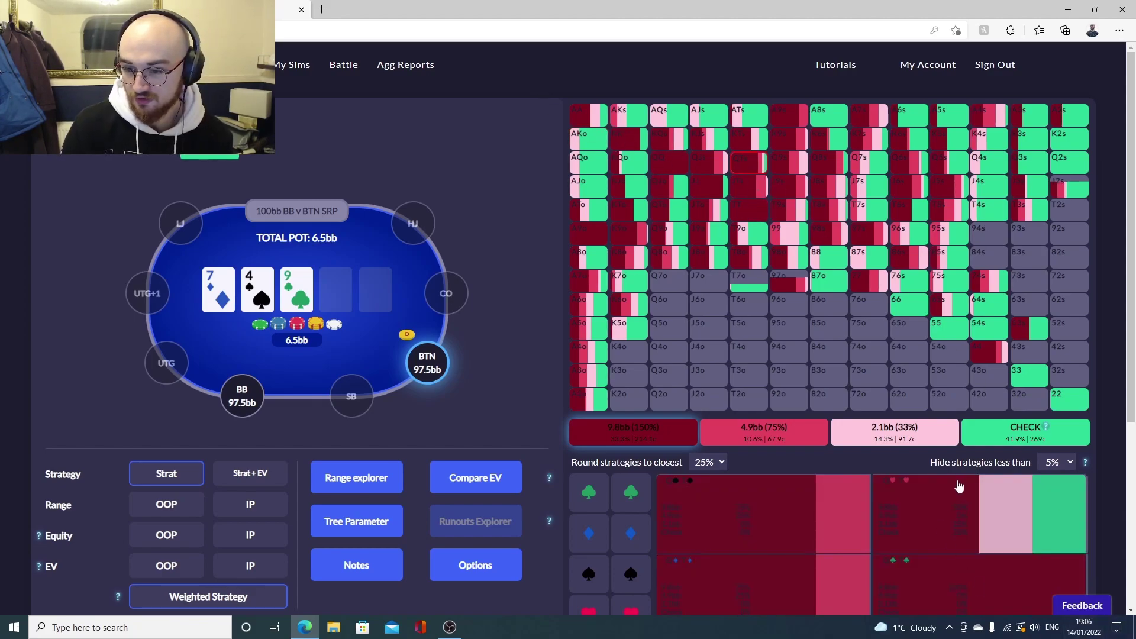
pyautogui.scroll(-1, 952, 479)
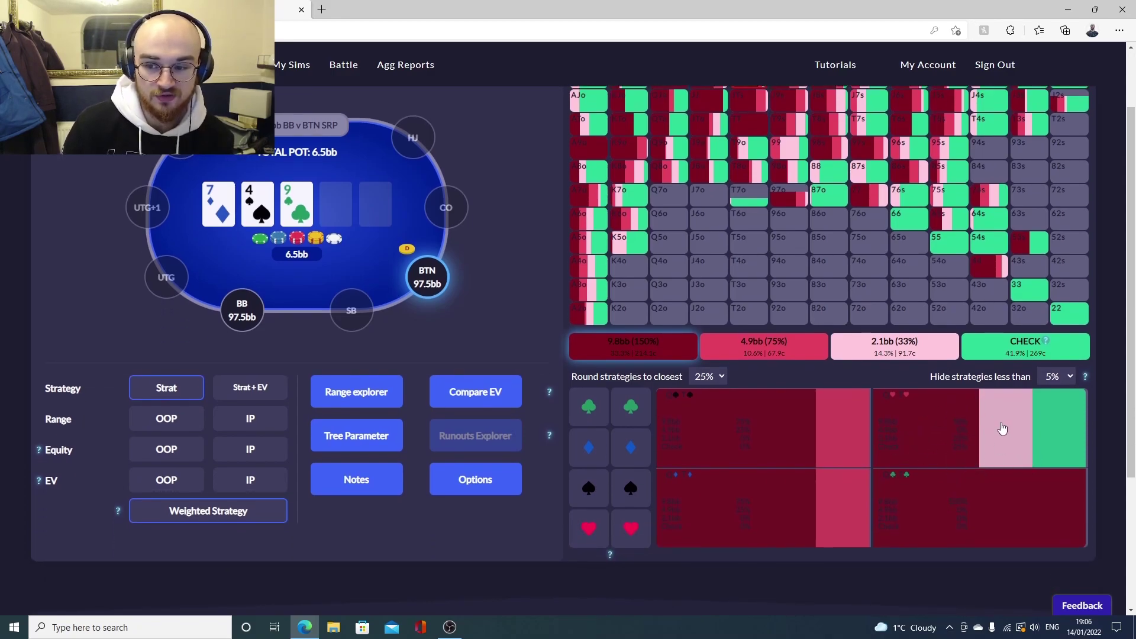
pyautogui.scroll(1, 926, 388)
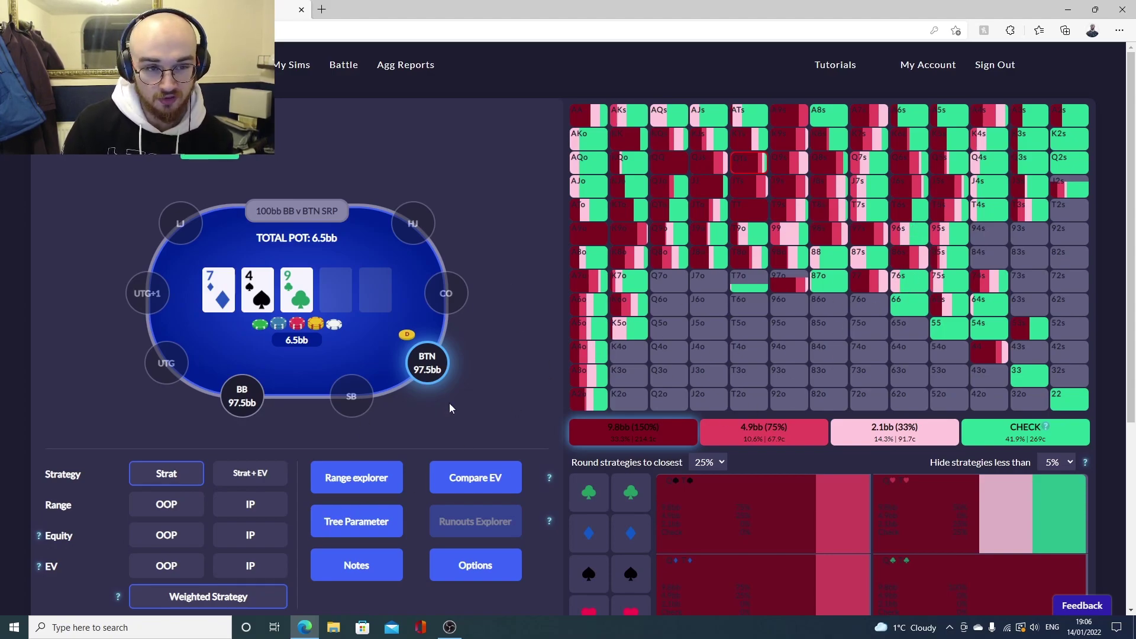
# - Compare the EV of the 2.1bb bet with the EV of checking across the BTN range
pyautogui.click(478, 481)
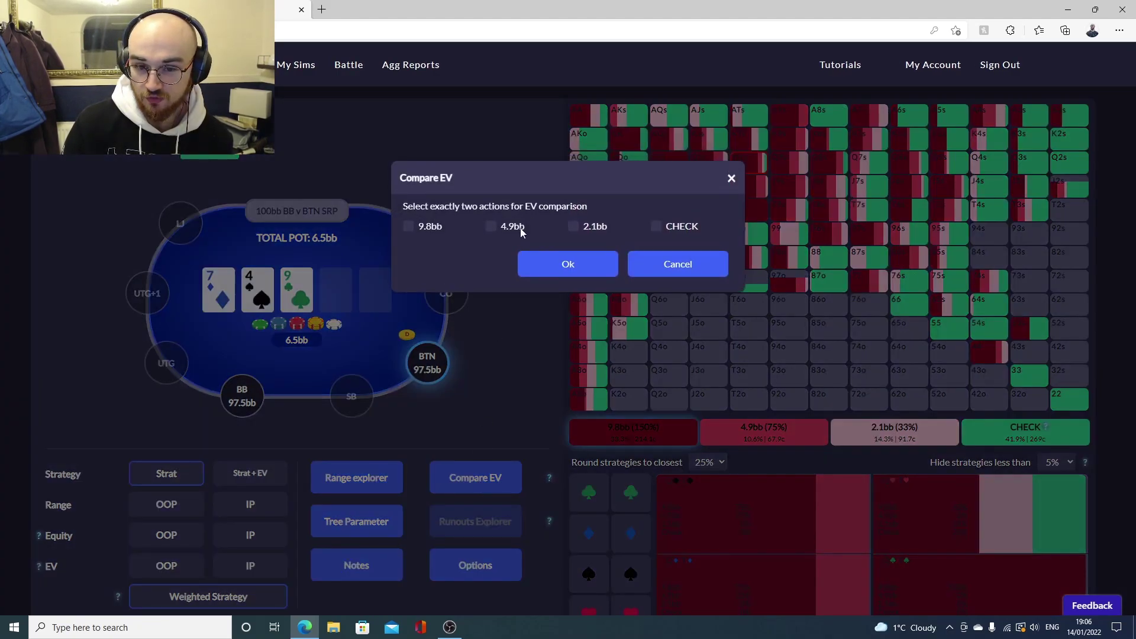
pyautogui.click(658, 230)
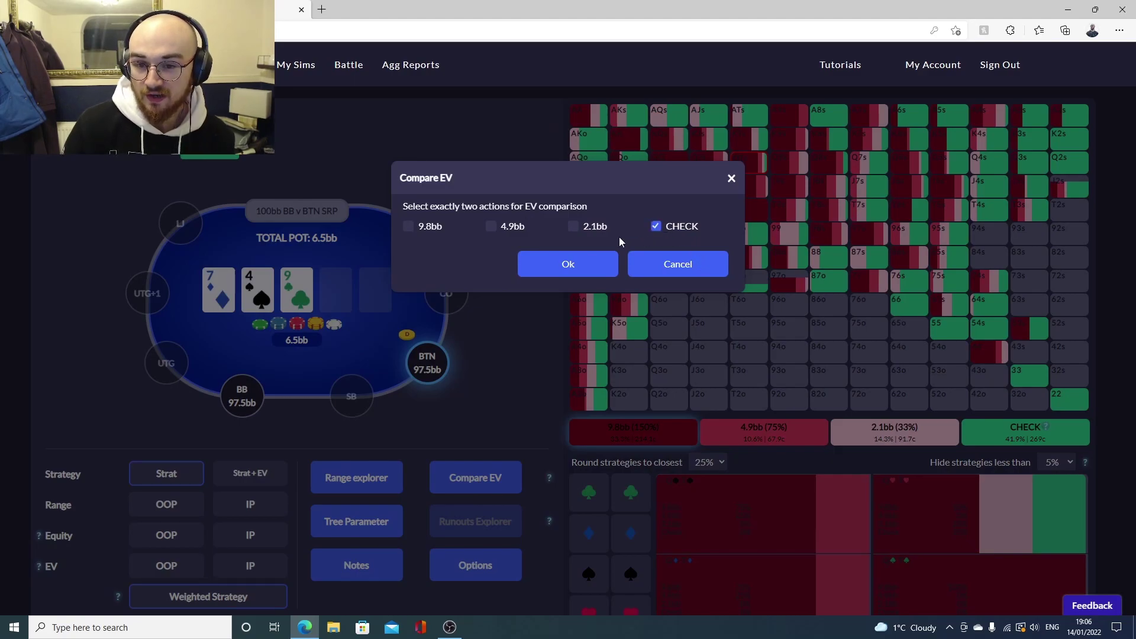
pyautogui.click(574, 236)
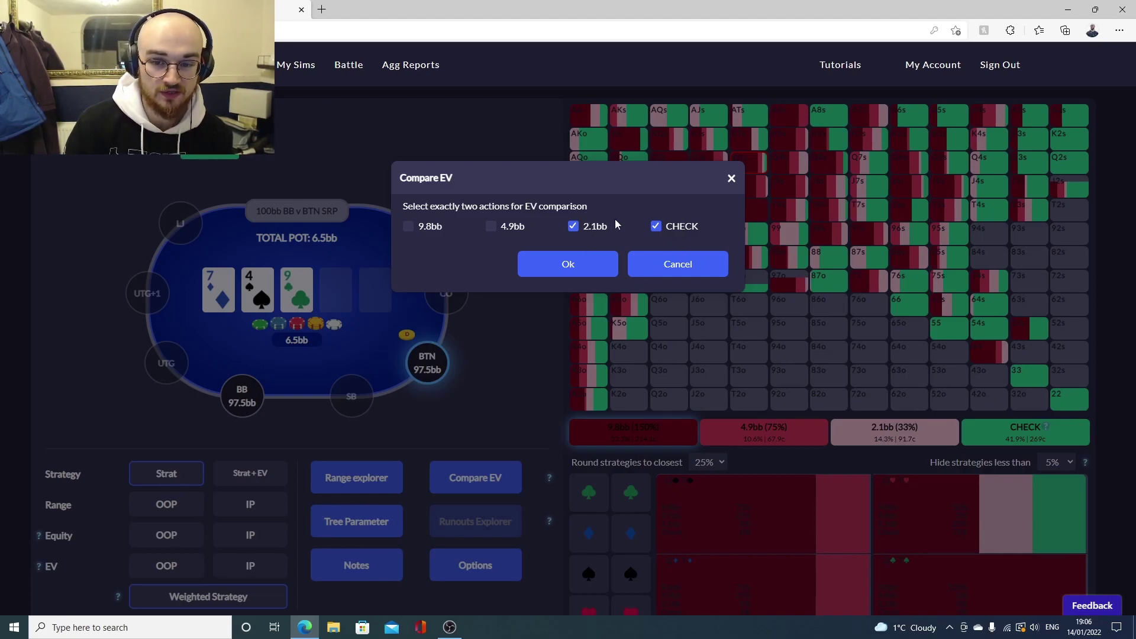
pyautogui.click(587, 266)
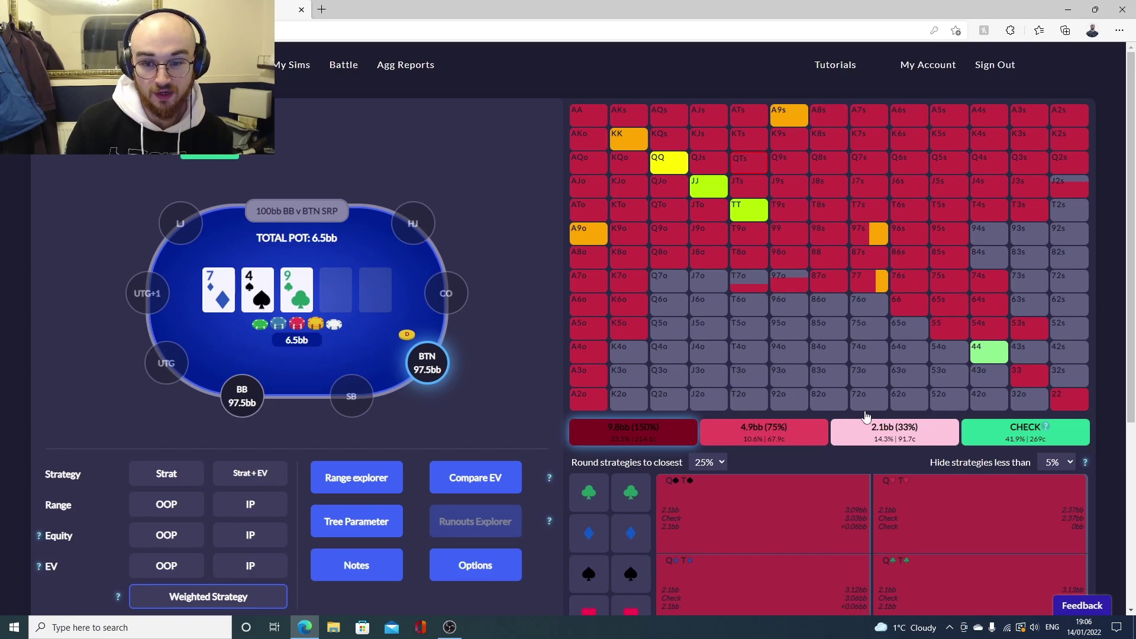
# - Examine the EV difference between betting 2.1bb and checking for the K7o and AA combinations
pyautogui.click(619, 287)
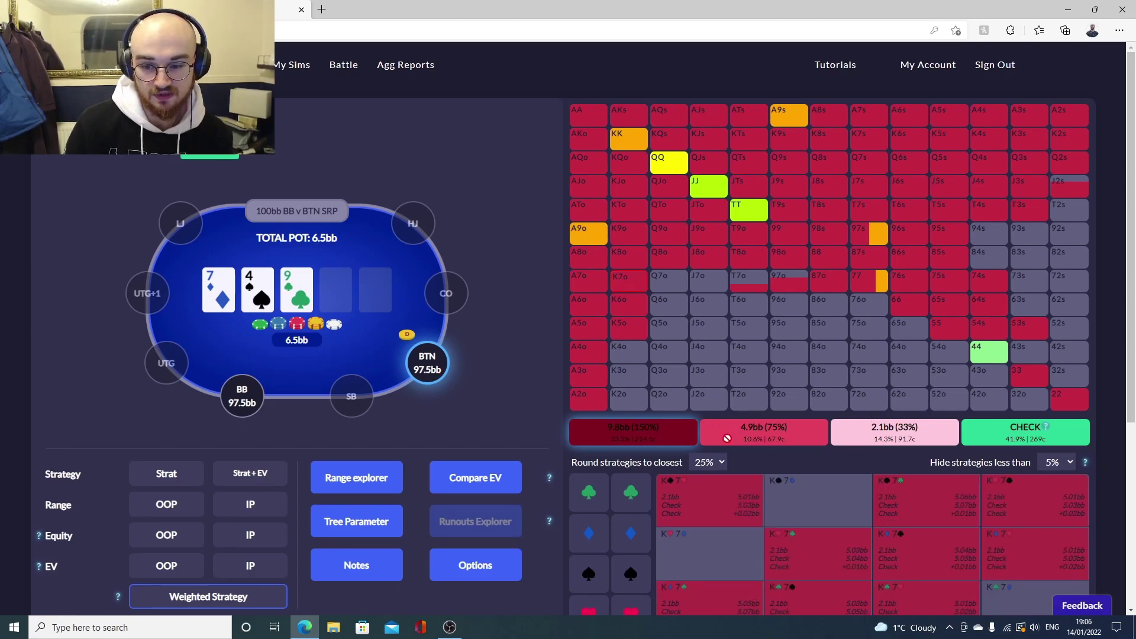
pyautogui.scroll(-2, 726, 438)
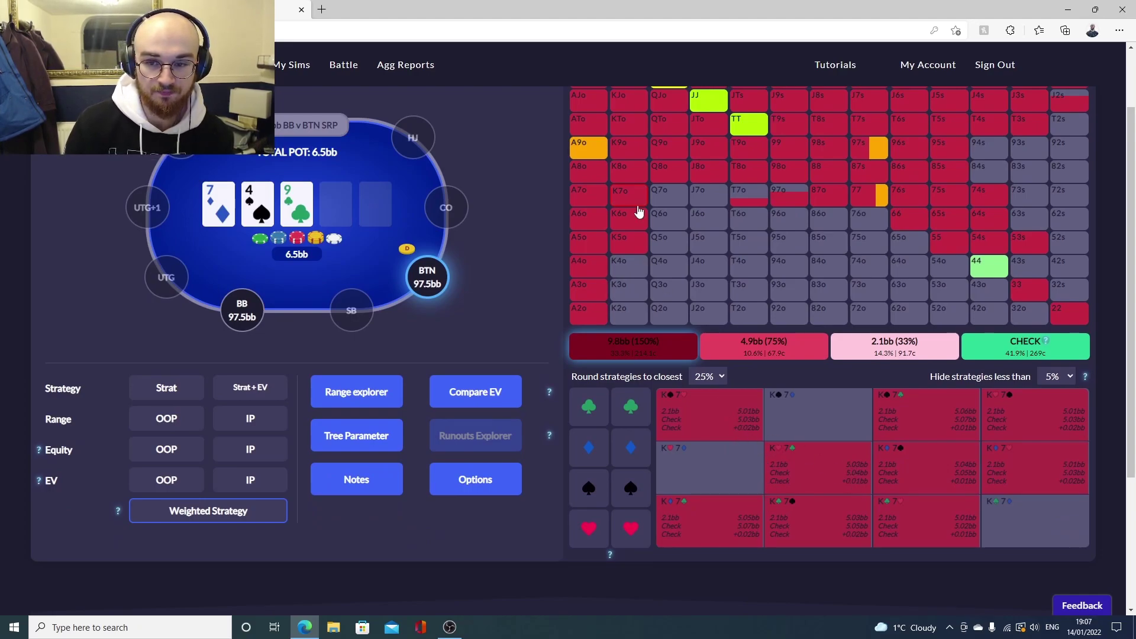
pyautogui.scroll(2, 642, 228)
pyautogui.click(598, 122)
pyautogui.scroll(-2, 839, 559)
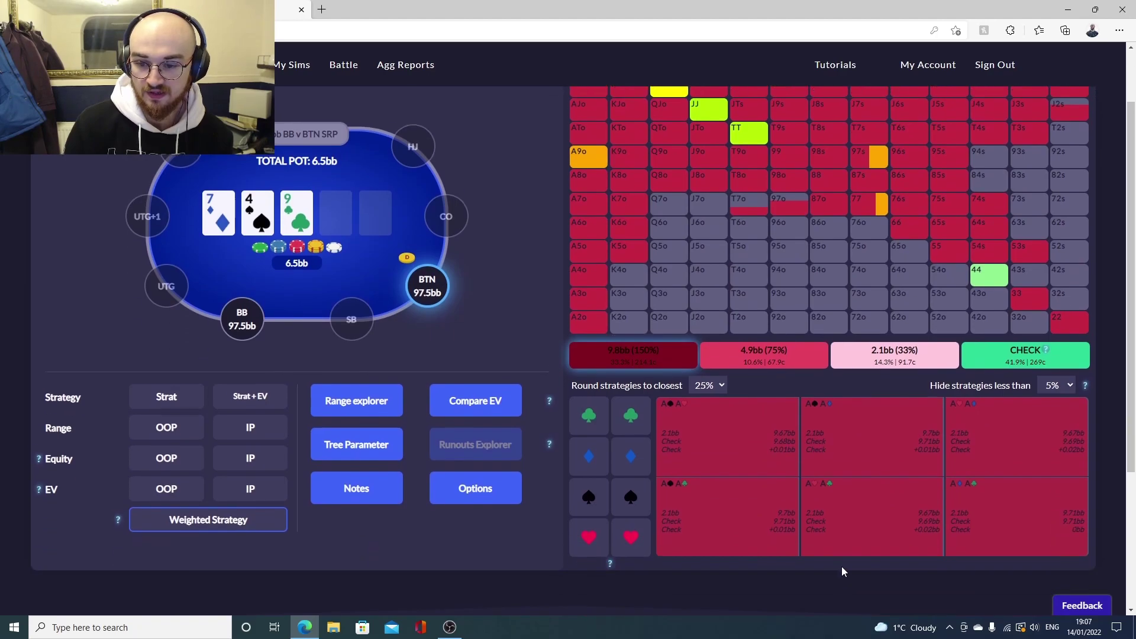
pyautogui.scroll(-1, 841, 566)
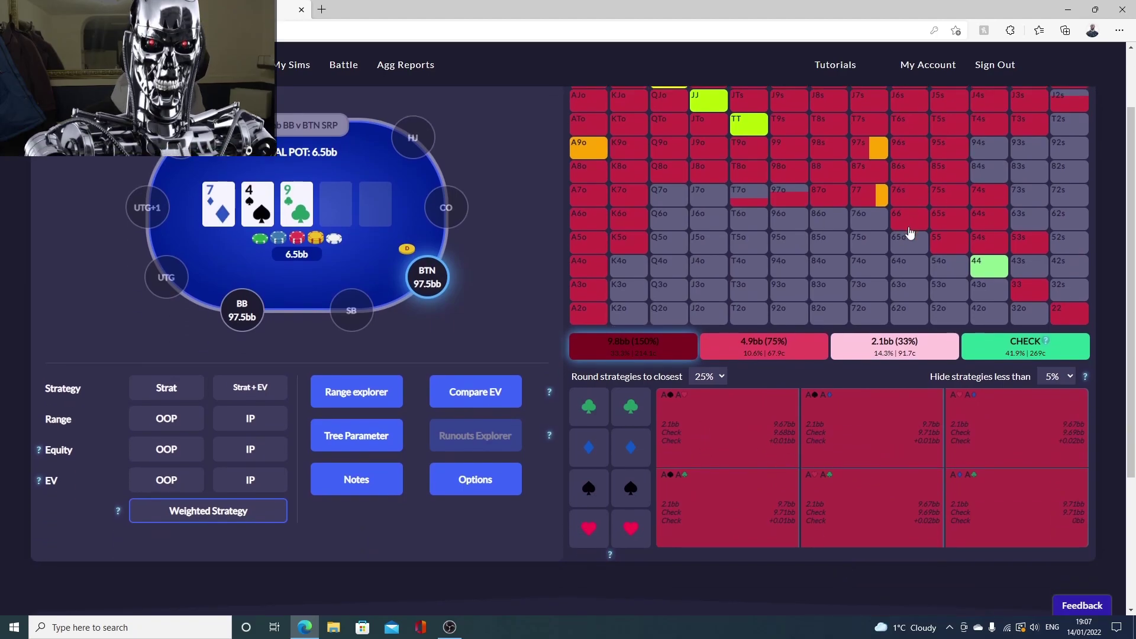
# - Examine the EV difference between betting 2.1bb and checking for the 85s and K7s combinations
pyautogui.click(959, 174)
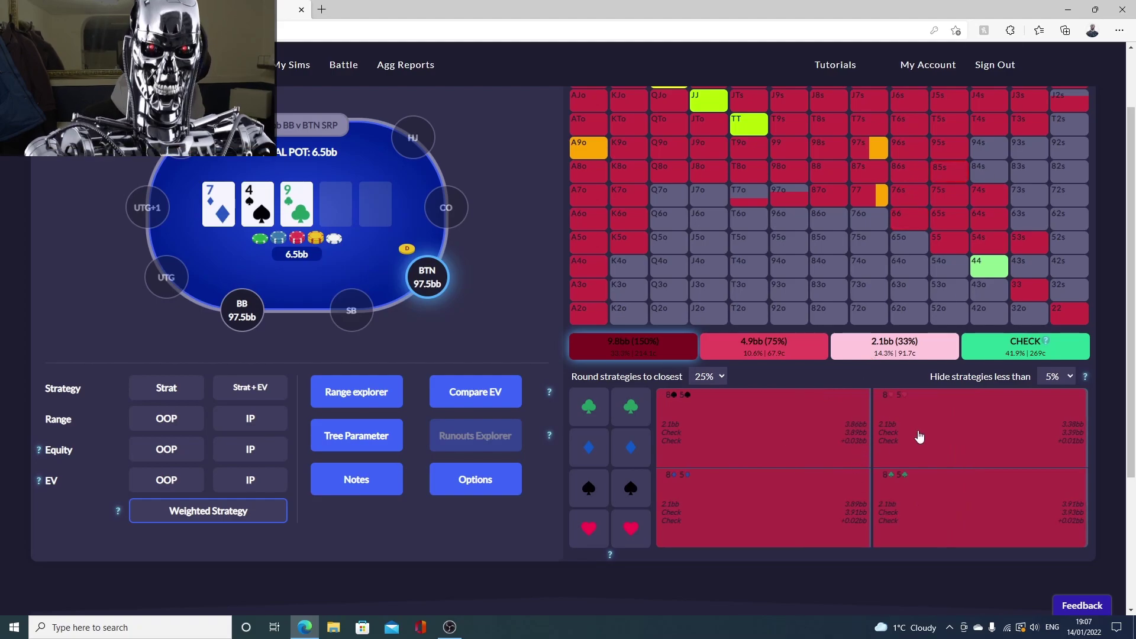
pyautogui.scroll(2, 857, 217)
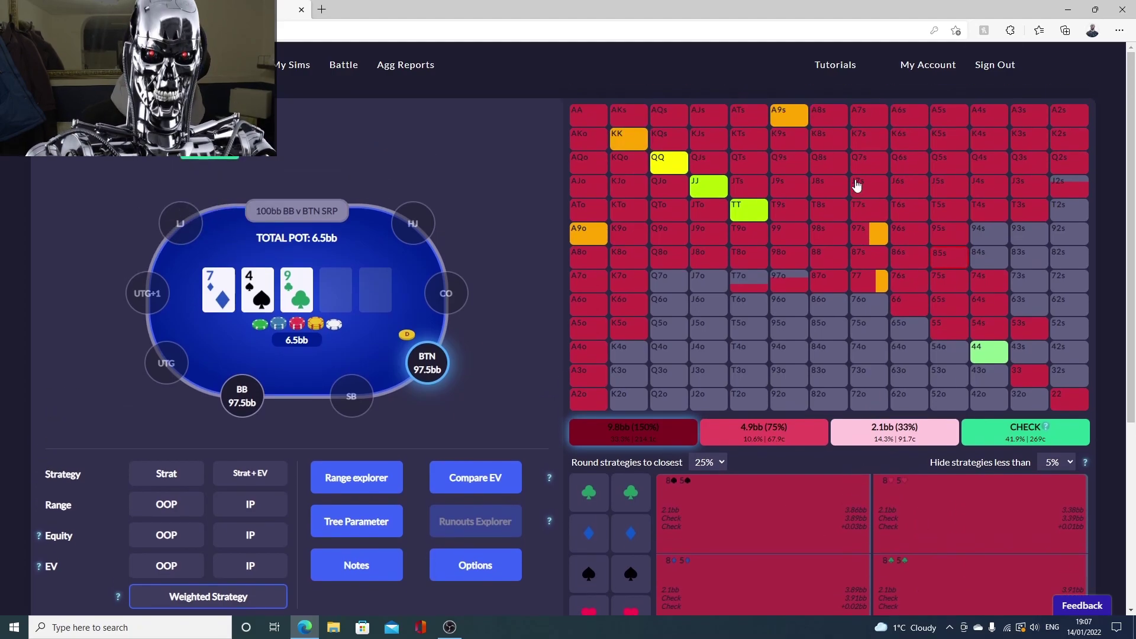
pyautogui.click(875, 145)
pyautogui.scroll(-2, 823, 579)
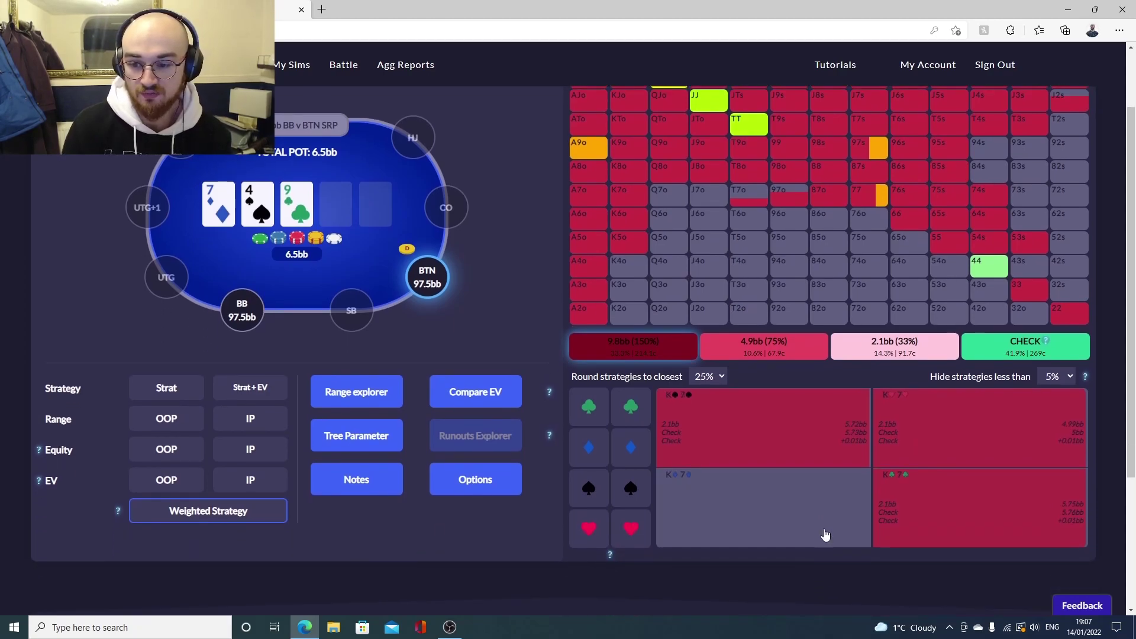
pyautogui.scroll(2, 958, 482)
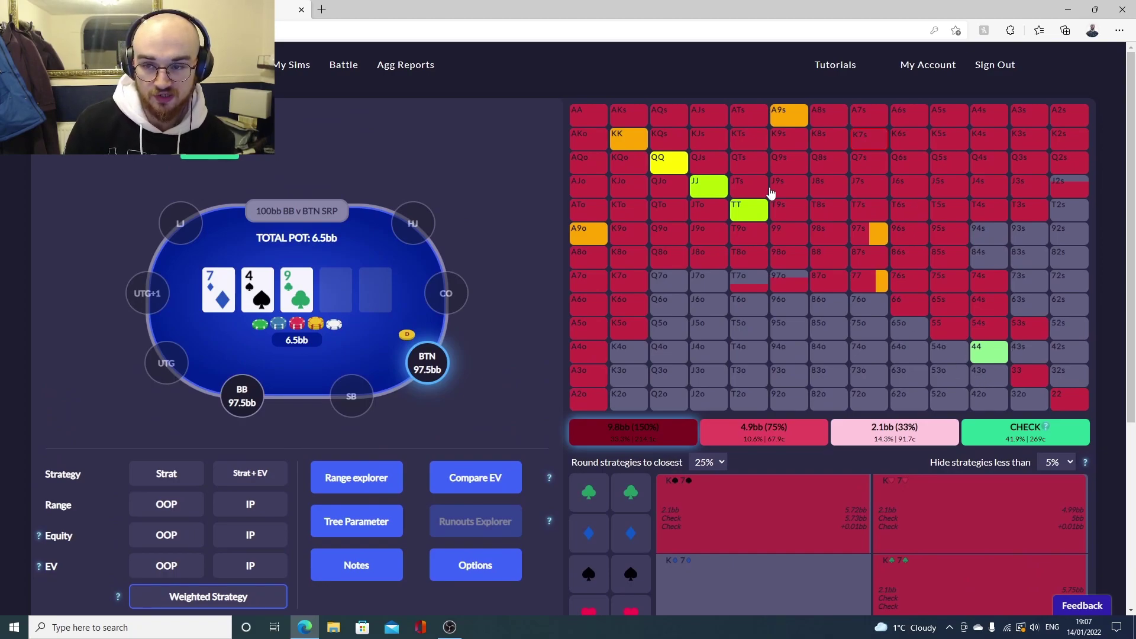
# - Examine the EV difference between betting 2.1bb and checking for the pocket pairs 44 and 55
pyautogui.click(991, 363)
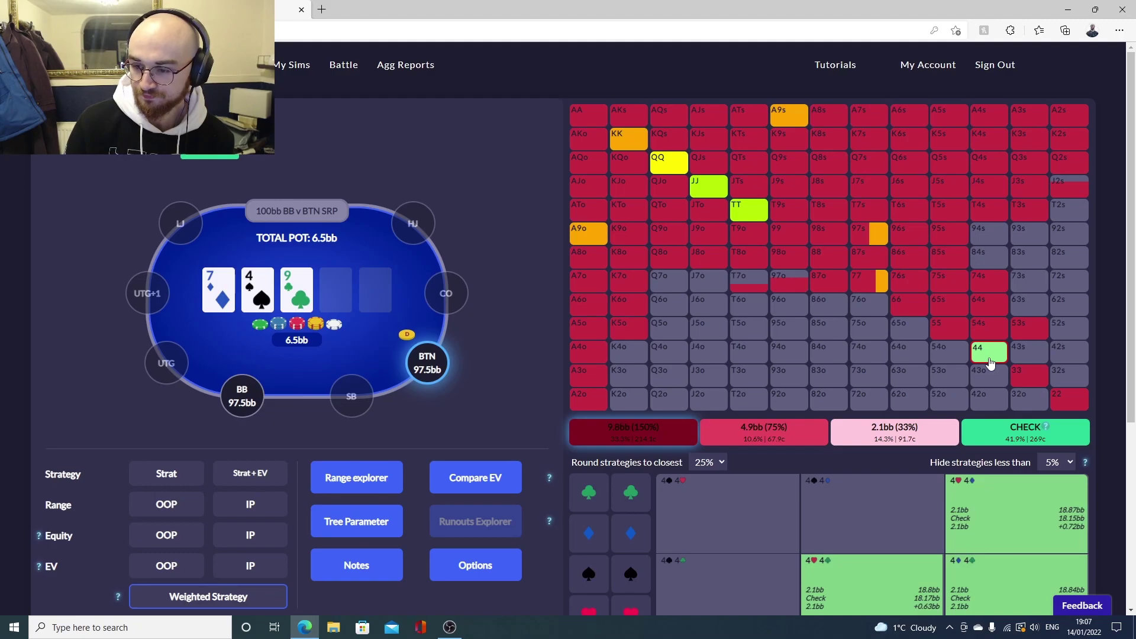
pyautogui.scroll(-2, 991, 363)
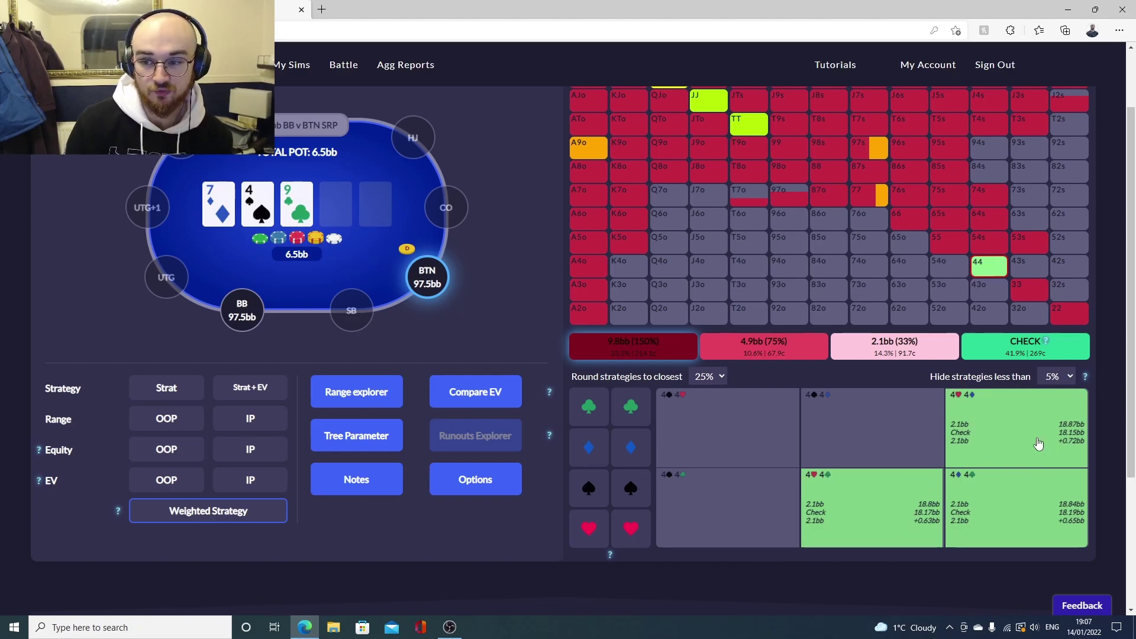
pyautogui.click(952, 249)
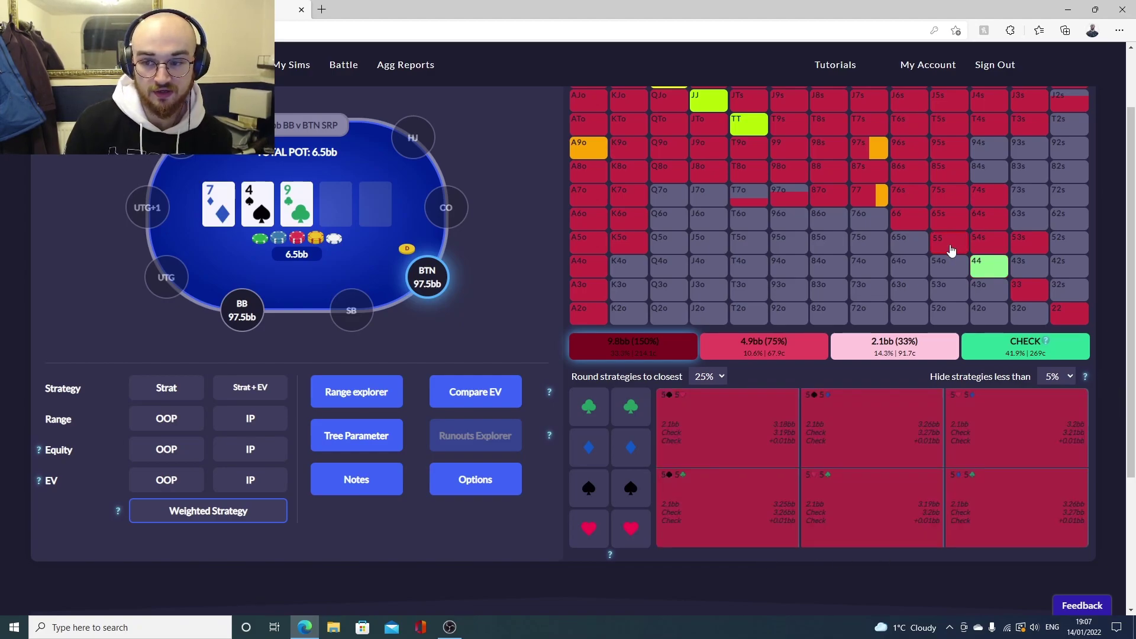
pyautogui.scroll(2, 898, 285)
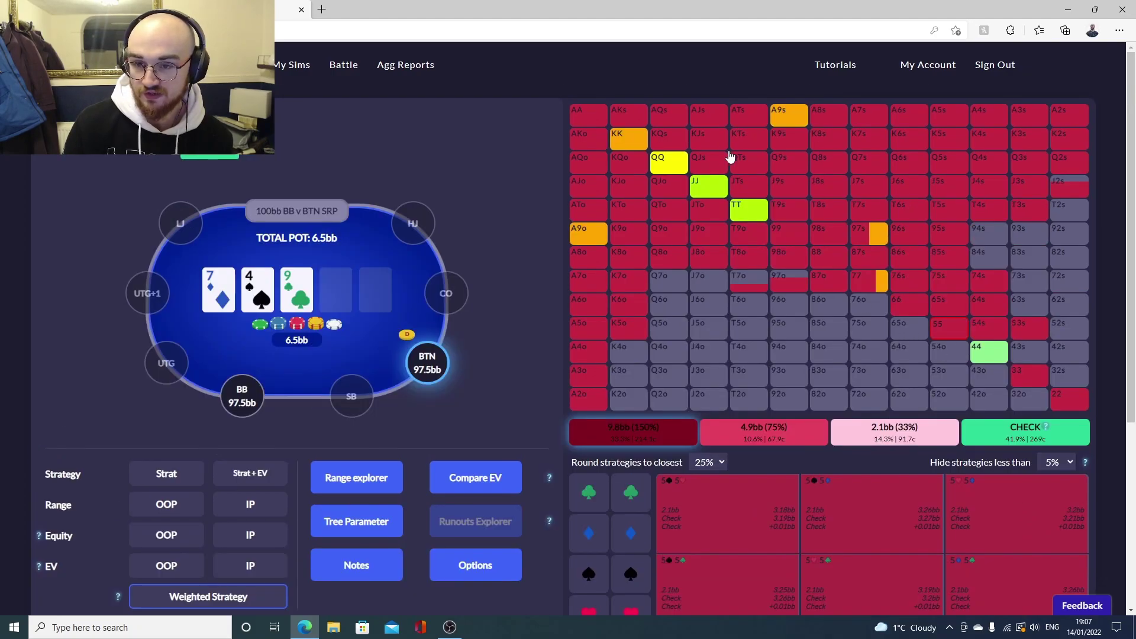
# - Examine the EV difference between betting 2.1bb and checking for the 77 and 97s combinations
pyautogui.click(875, 285)
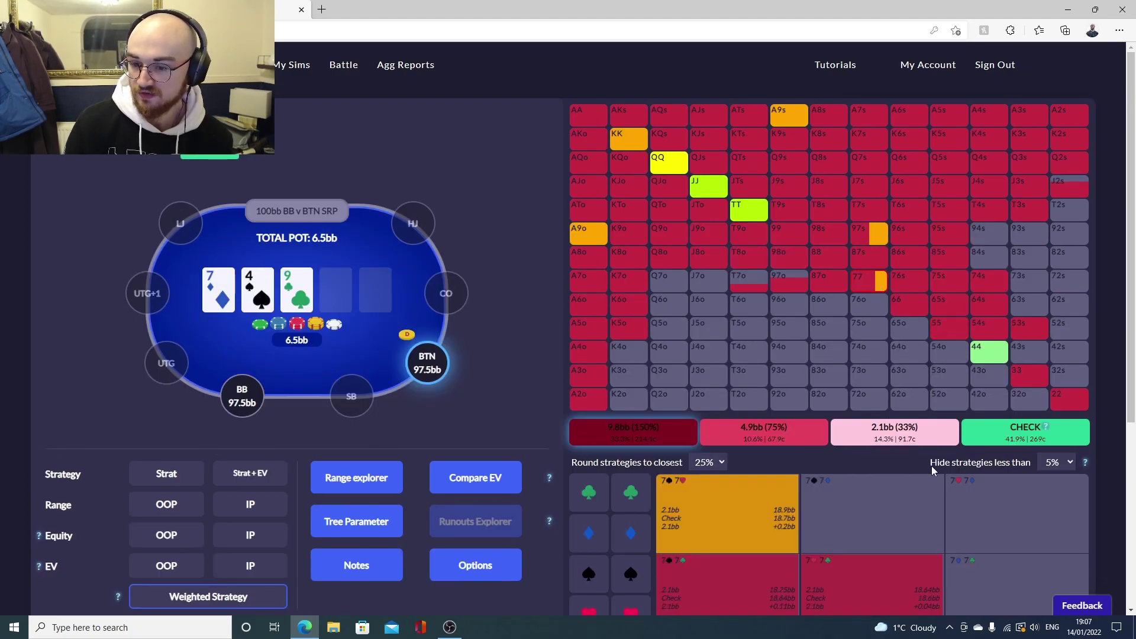
pyautogui.scroll(-2, 931, 466)
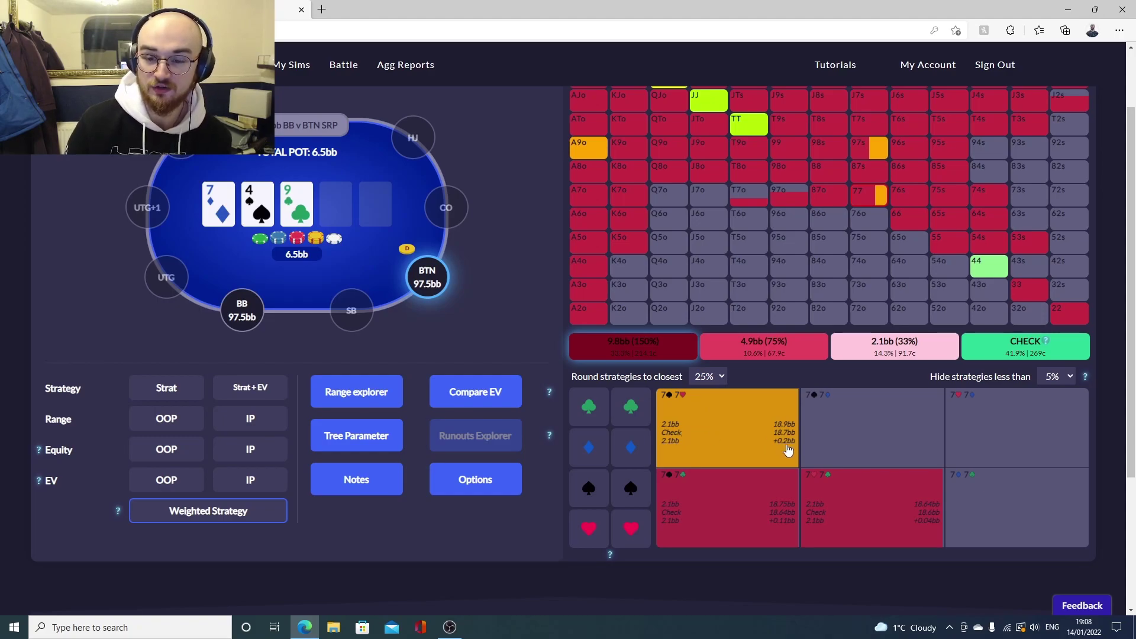
pyautogui.scroll(2, 793, 456)
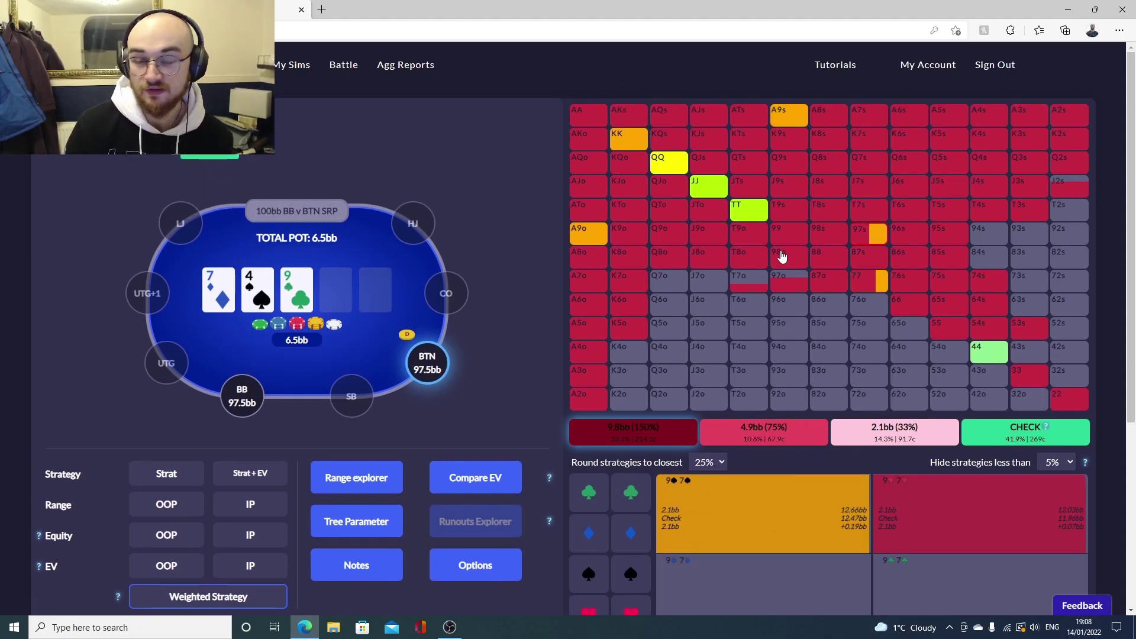
pyautogui.scroll(-4, 938, 451)
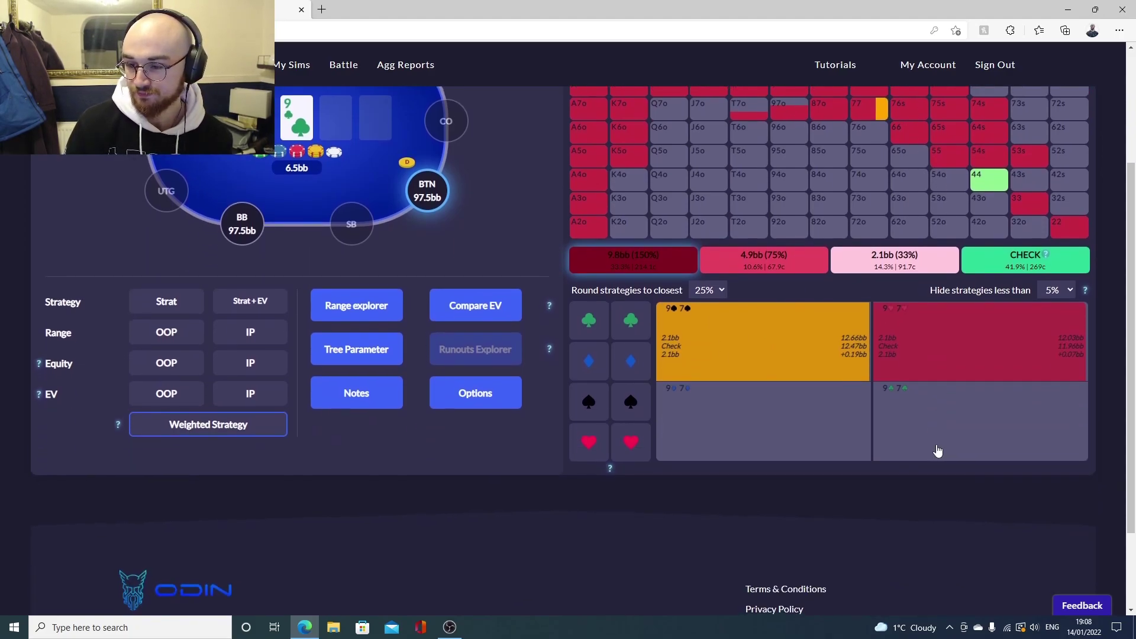
pyautogui.scroll(2, 933, 451)
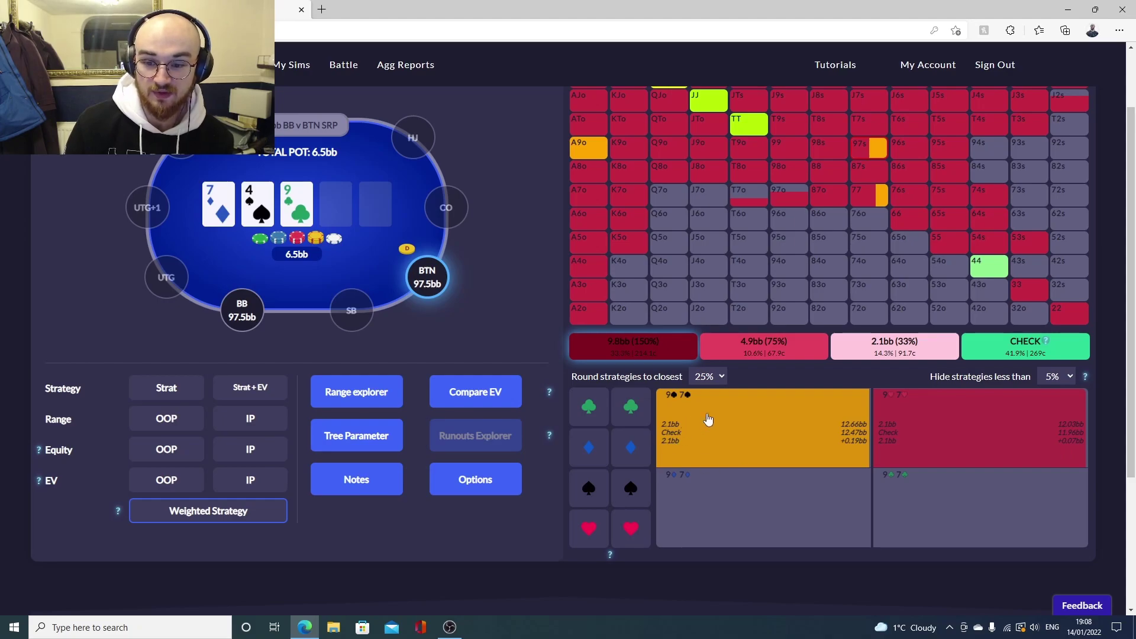
# - Examine the EV difference between betting 2.1bb and checking for the A9o and A9s combinations
pyautogui.scroll(2, 756, 314)
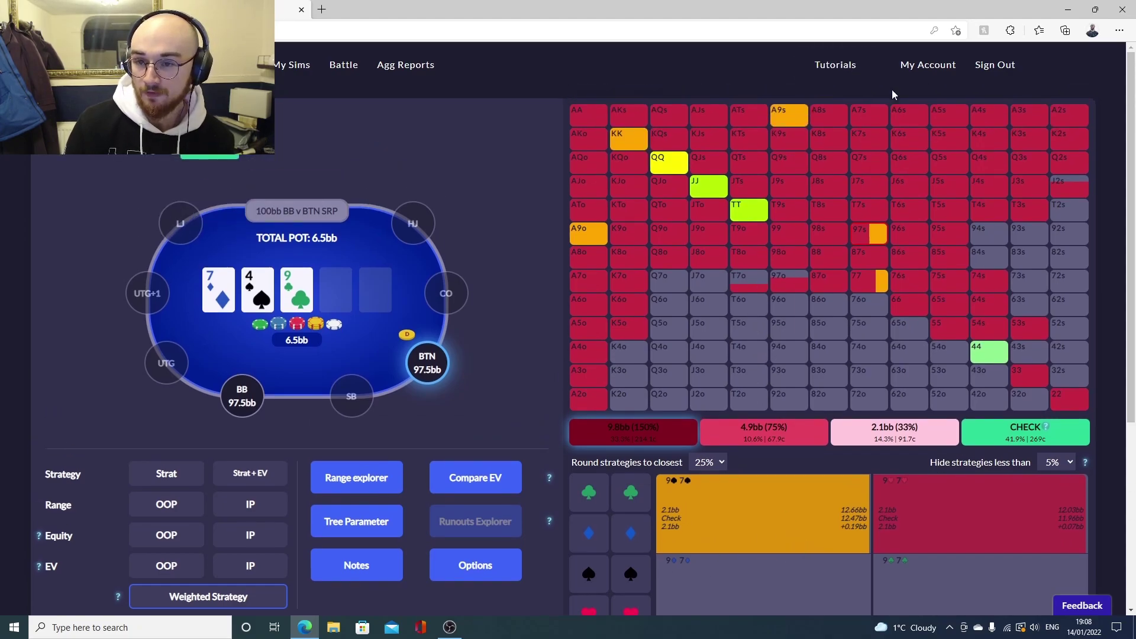
pyautogui.click(589, 240)
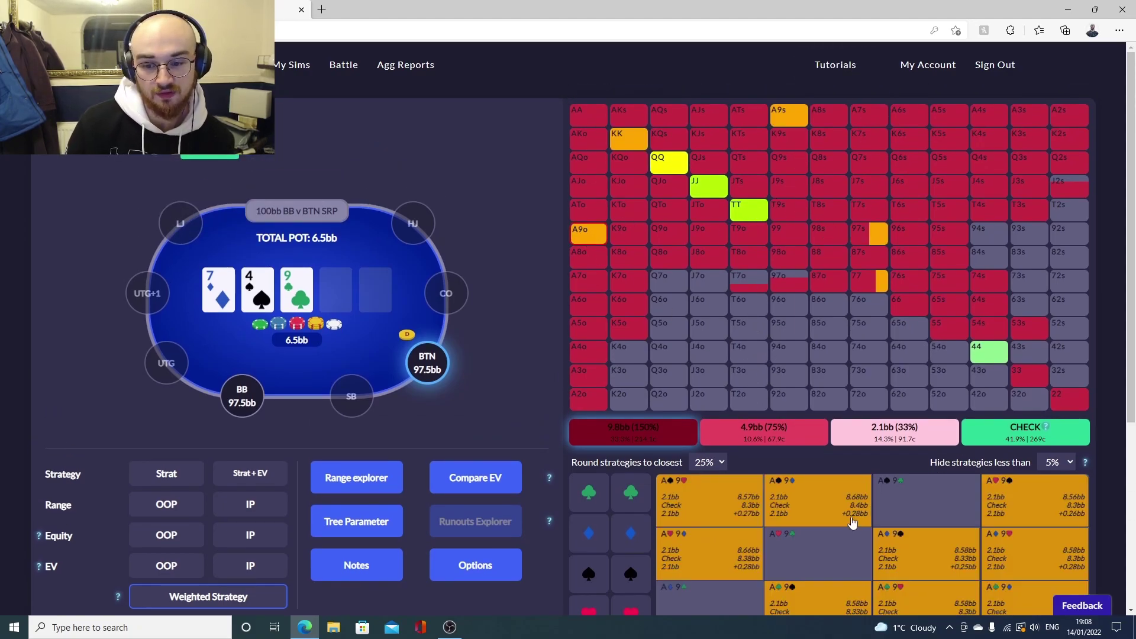
pyautogui.scroll(-3, 852, 514)
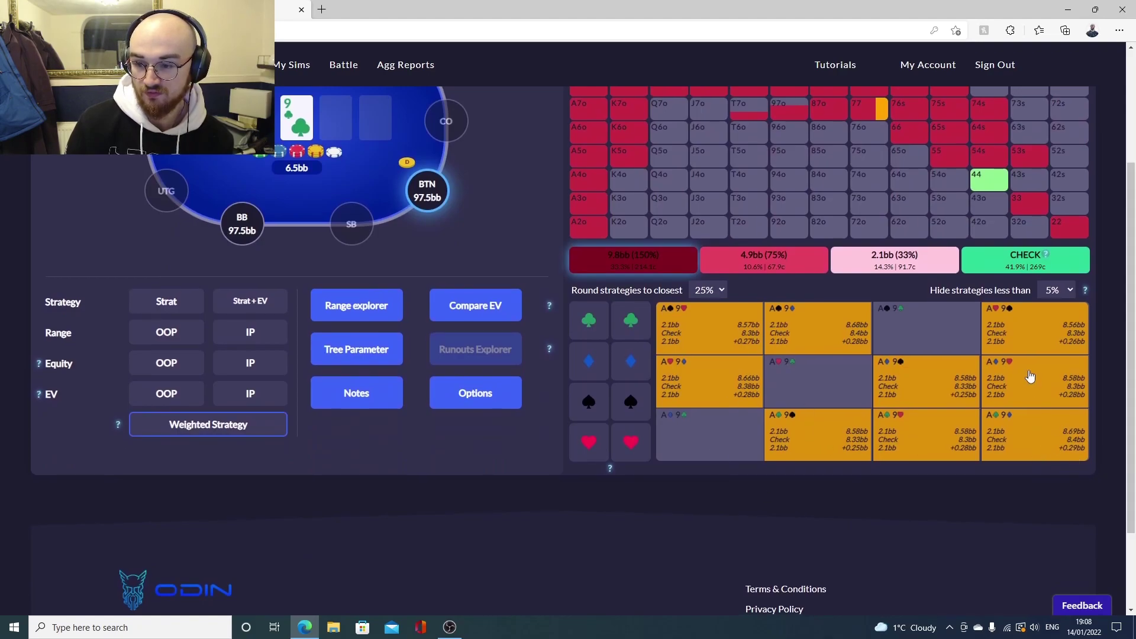
pyautogui.scroll(3, 1026, 376)
pyautogui.click(787, 122)
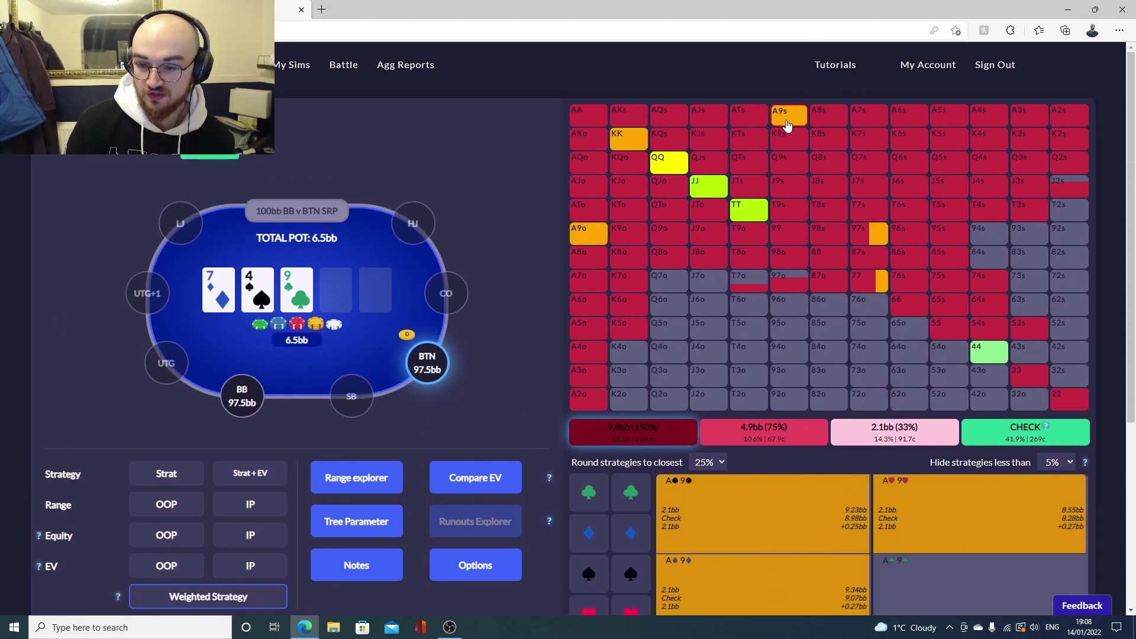
# - Examine the EV difference between betting 2.1bb and checking for the overpairs TT, QQ, KK and AA
pyautogui.click(753, 214)
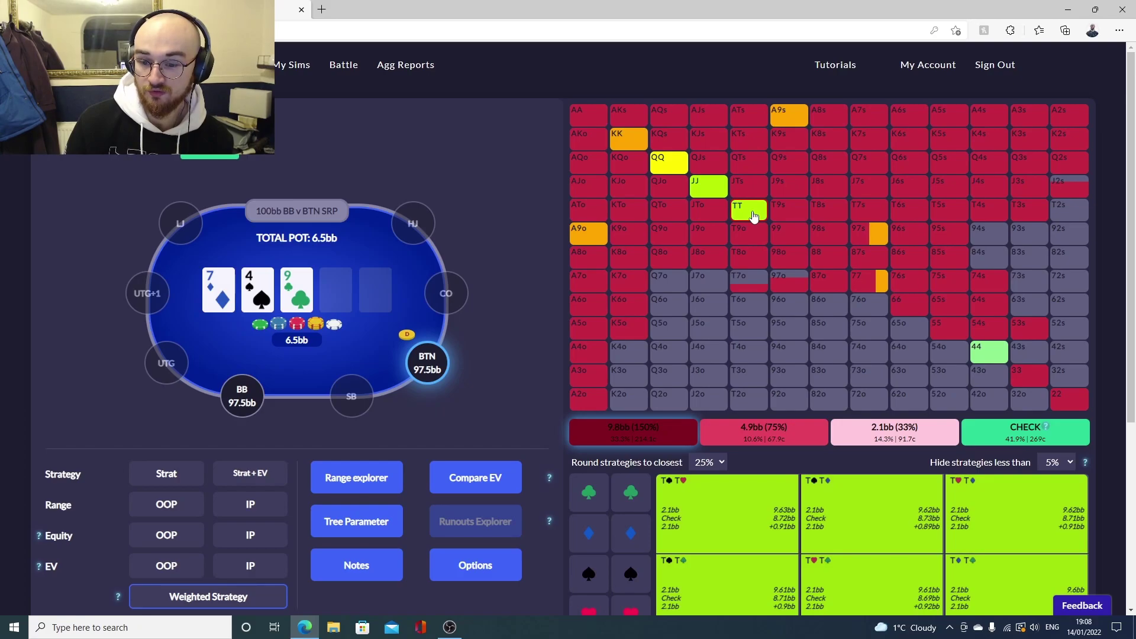
pyautogui.click(663, 169)
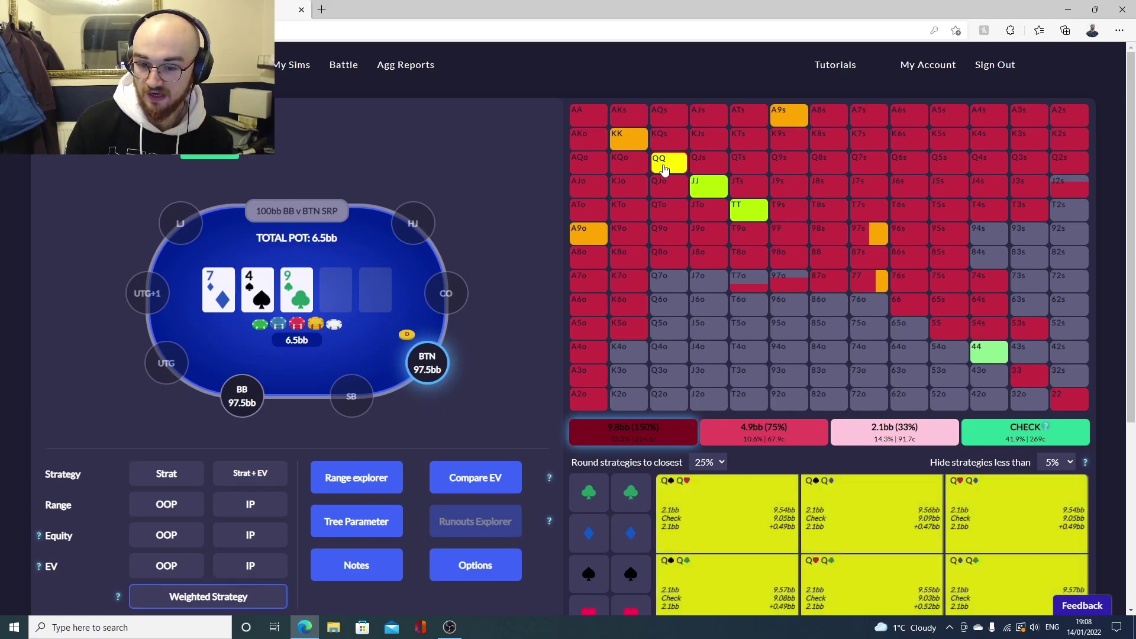
pyautogui.click(617, 147)
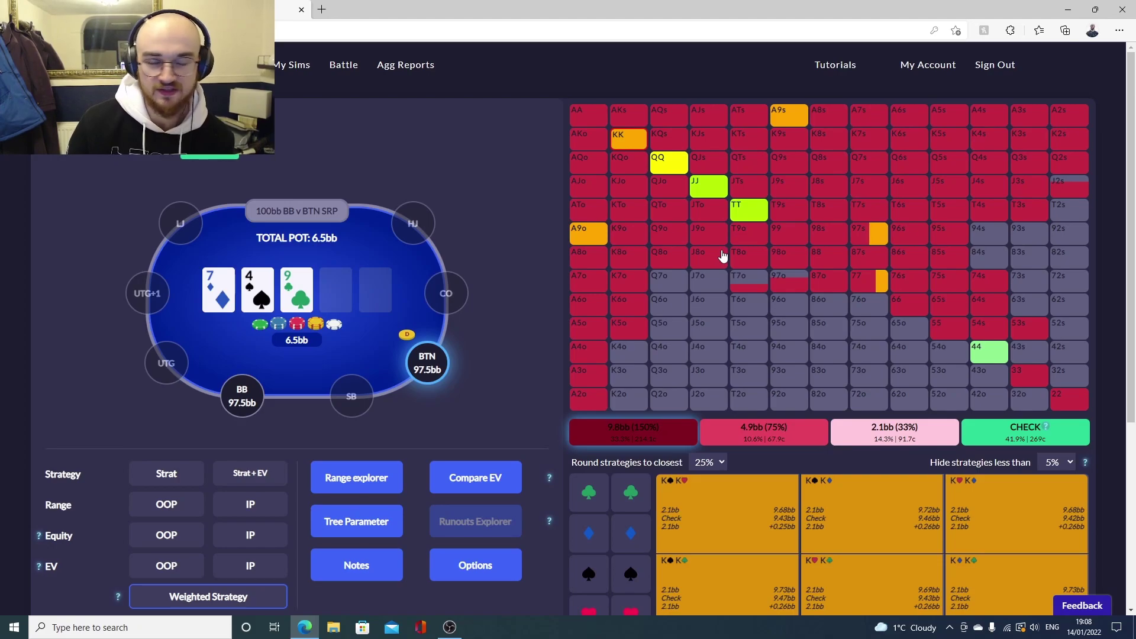
pyautogui.click(584, 122)
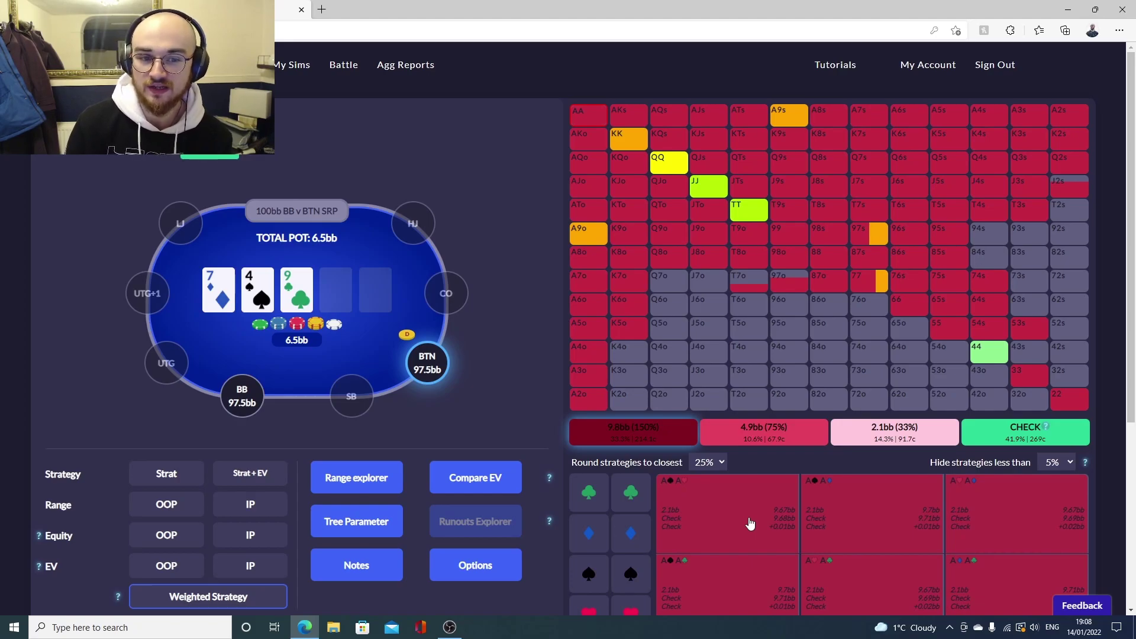
# - Examine the EV difference between betting 2.1bb and checking for the 99 and T8s combinations
pyautogui.click(788, 240)
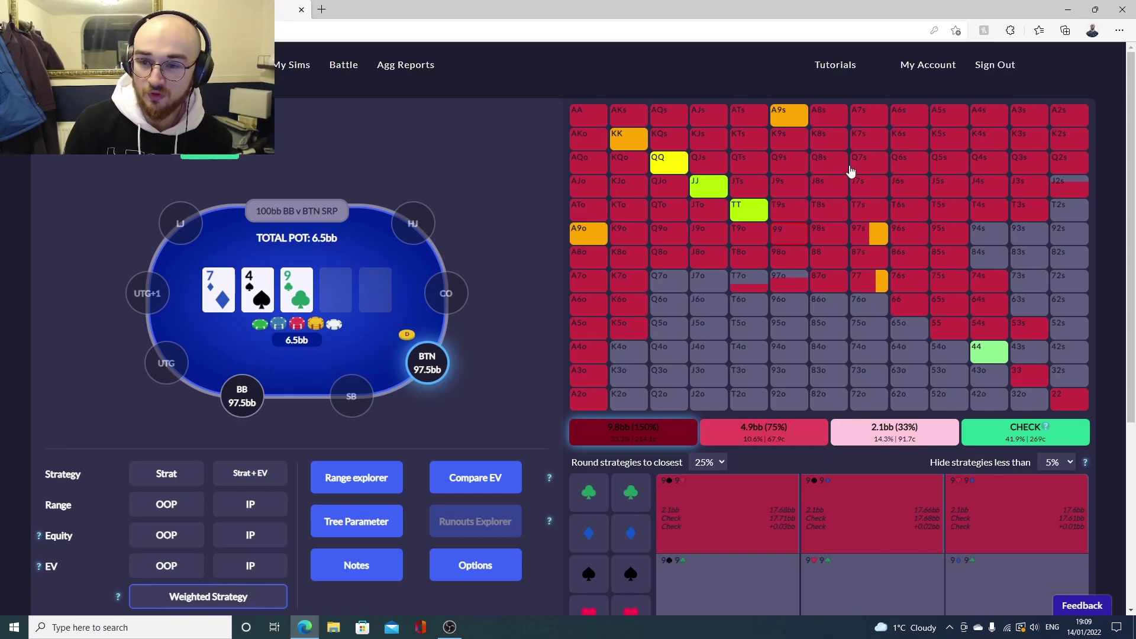
pyautogui.click(825, 212)
pyautogui.scroll(-2, 836, 342)
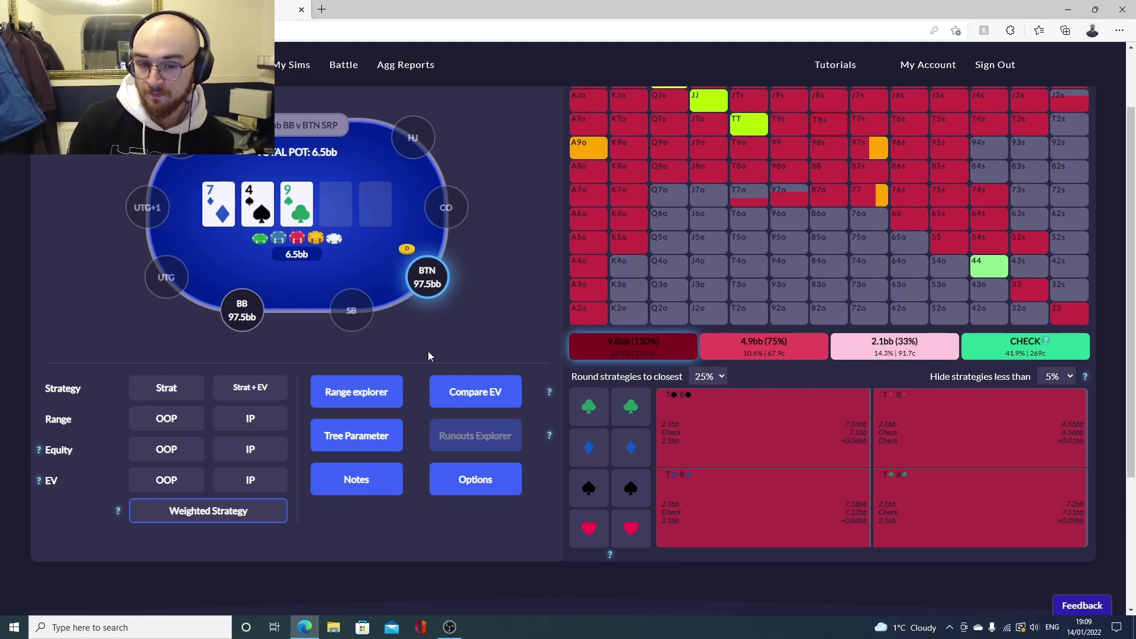
pyautogui.scroll(2, 428, 351)
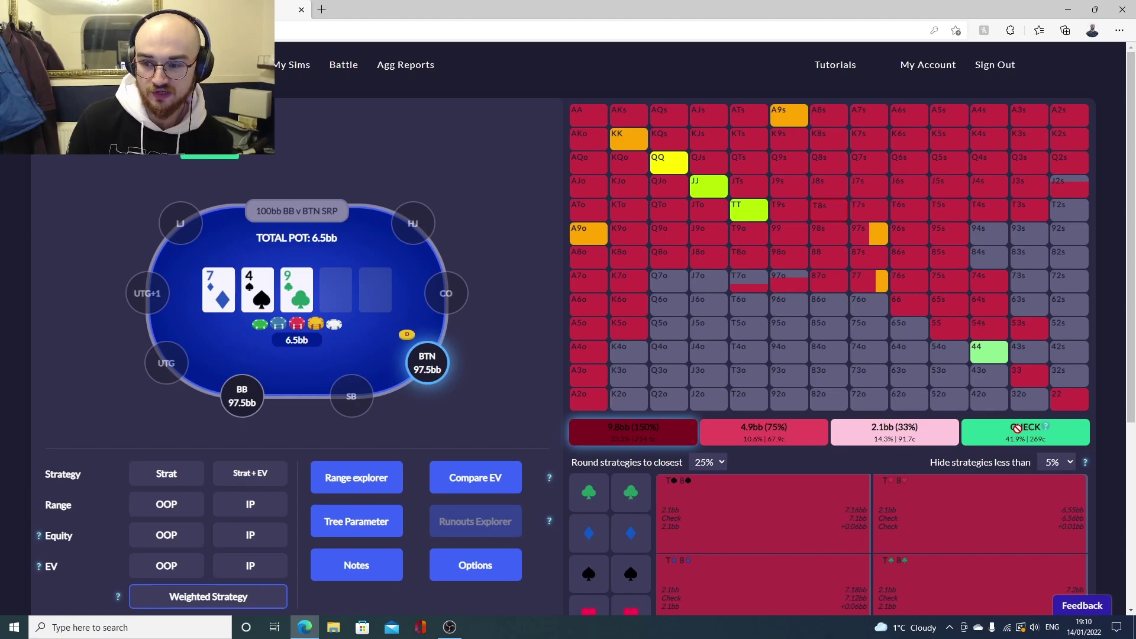
# - Compare the EV of betting 2.1bb and checking across the 44, 97s, TT, A9o and 77 combinations
pyautogui.click(981, 350)
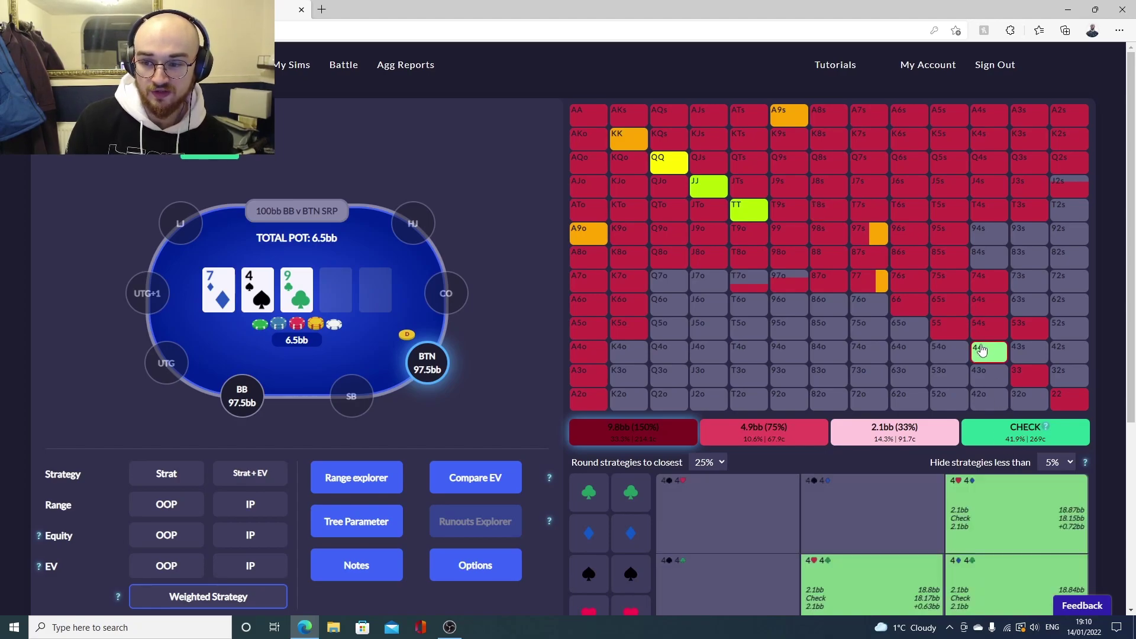
pyautogui.click(877, 279)
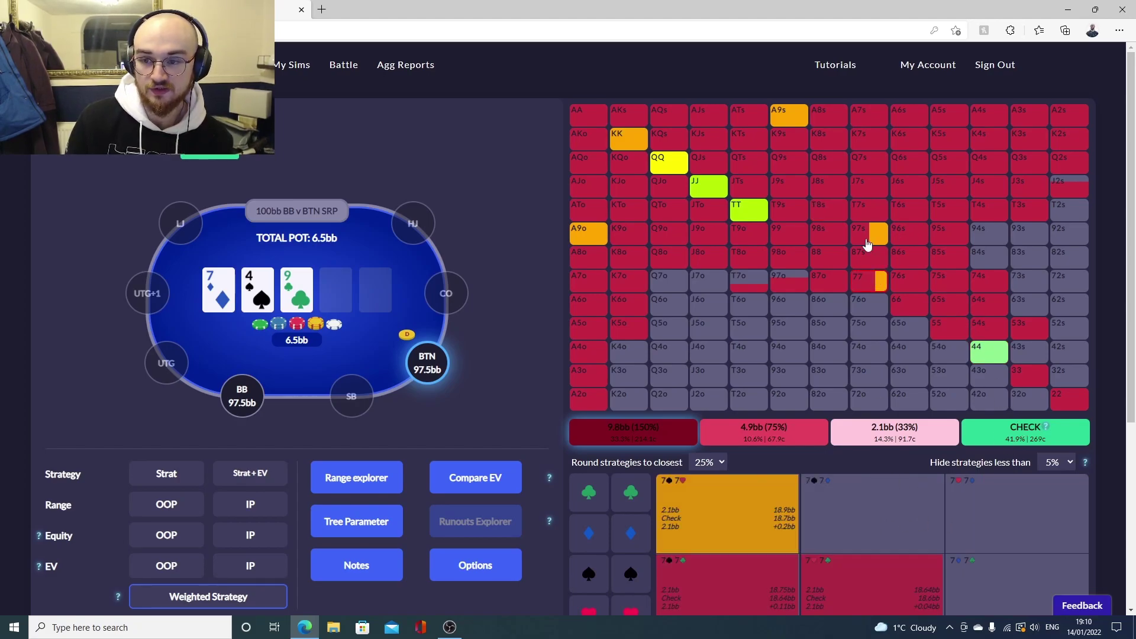
pyautogui.click(870, 240)
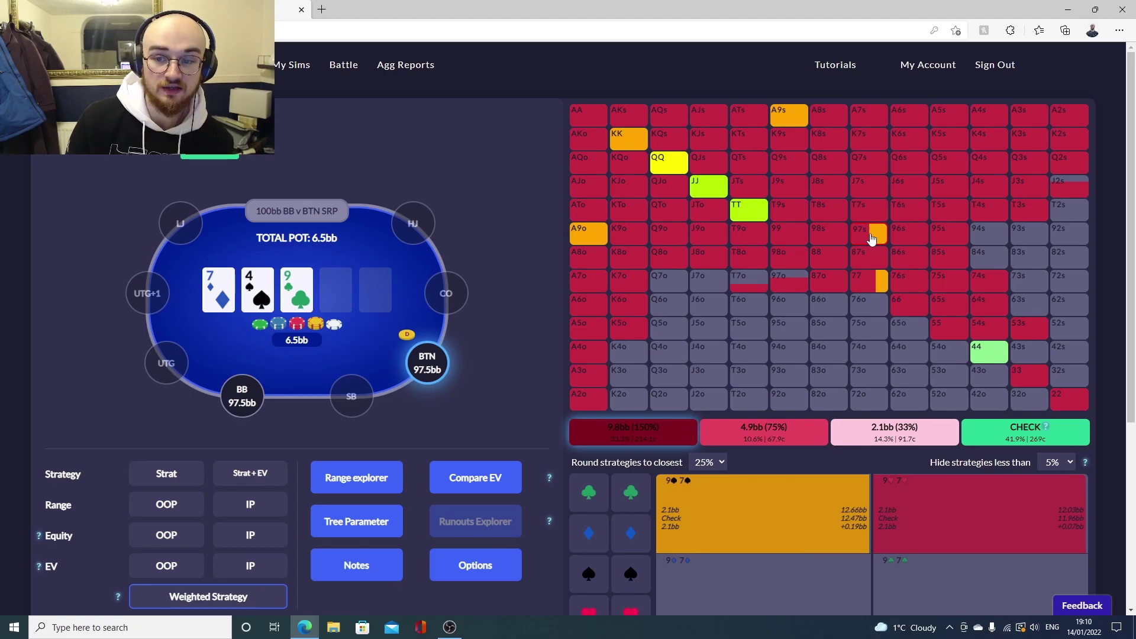
pyautogui.click(757, 211)
pyautogui.click(584, 238)
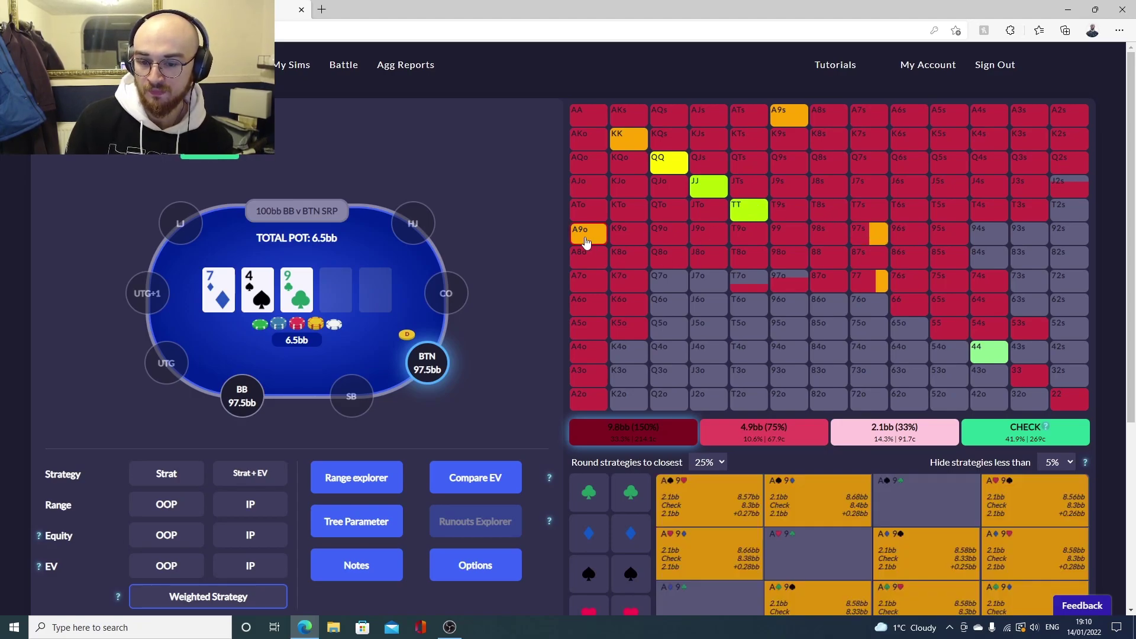
pyautogui.click(872, 288)
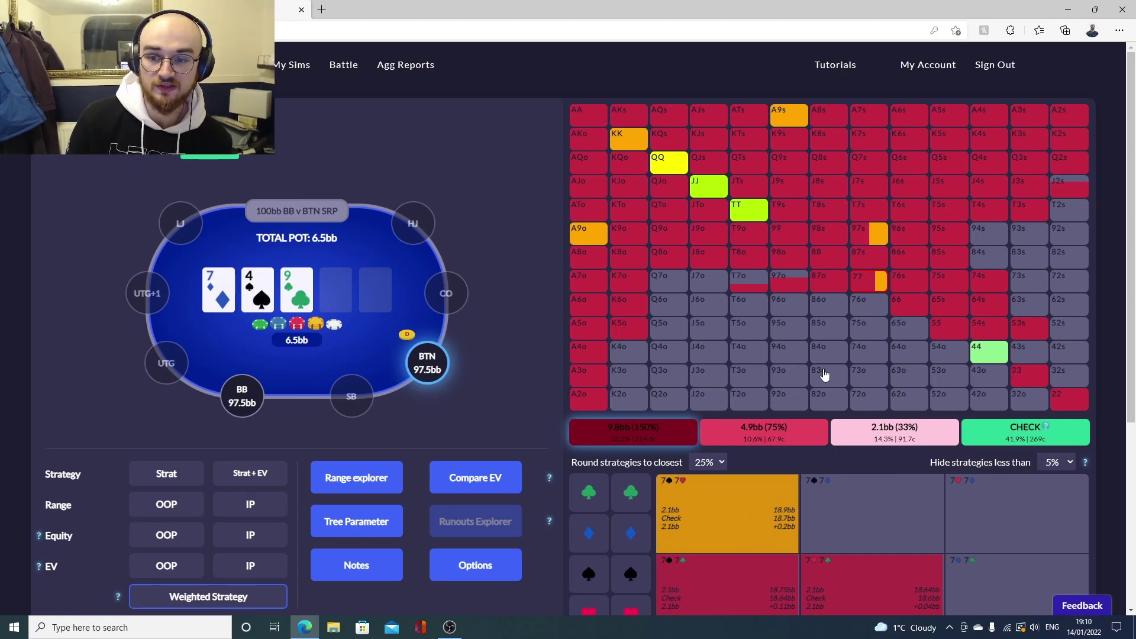
# - Examine the EV difference between betting 2.1bb and checking for Q5s, TT, 44 and 99
pyautogui.click(966, 165)
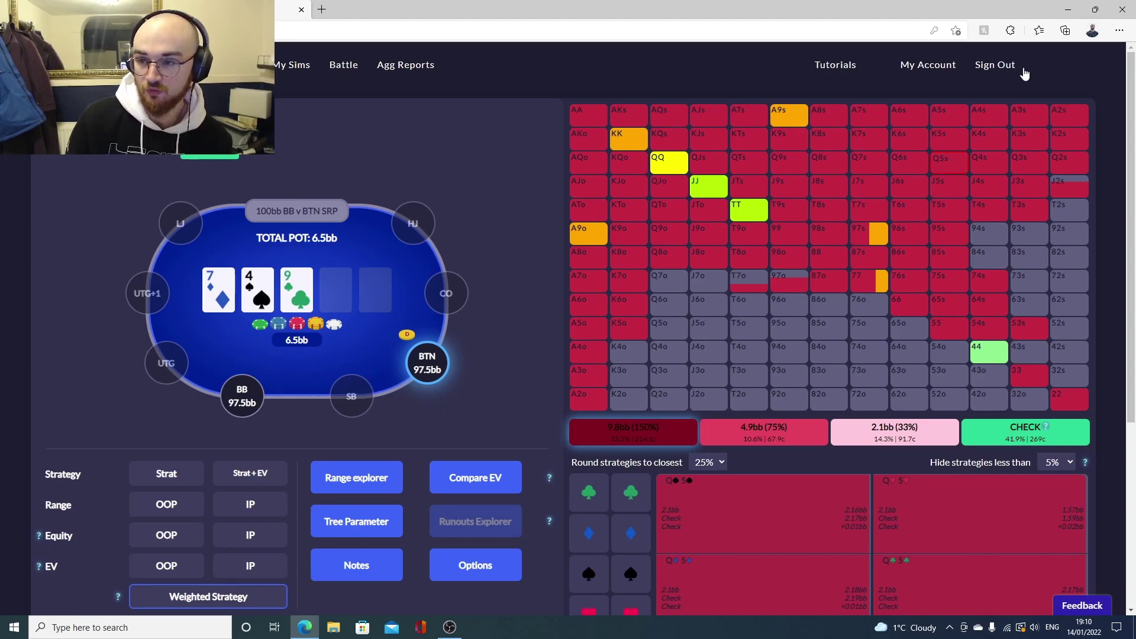
pyautogui.click(752, 208)
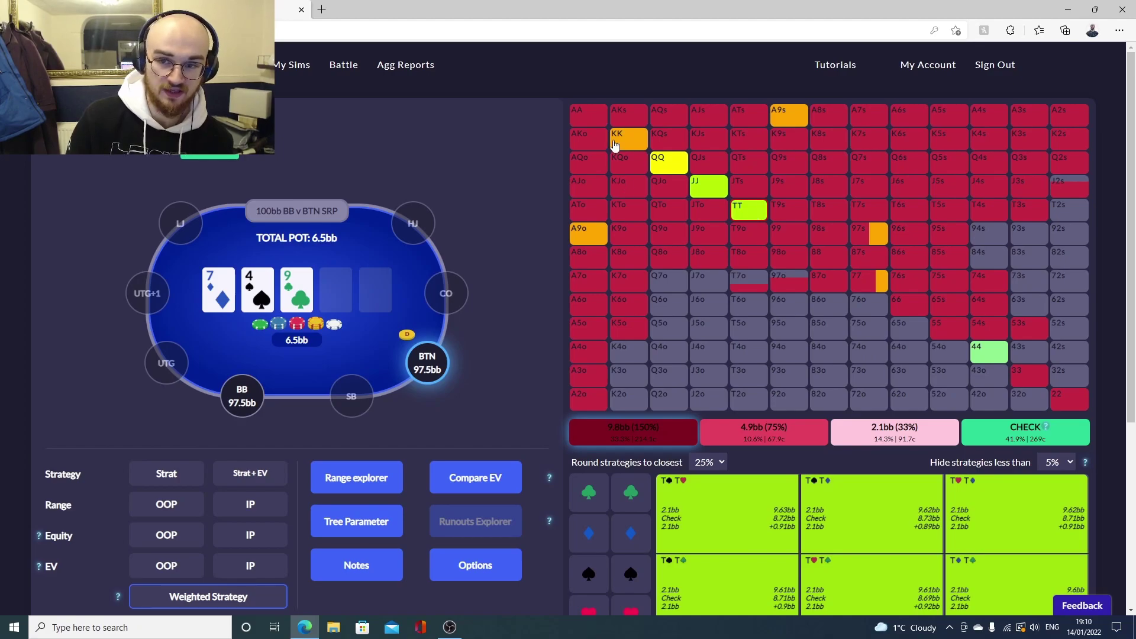
pyautogui.click(994, 356)
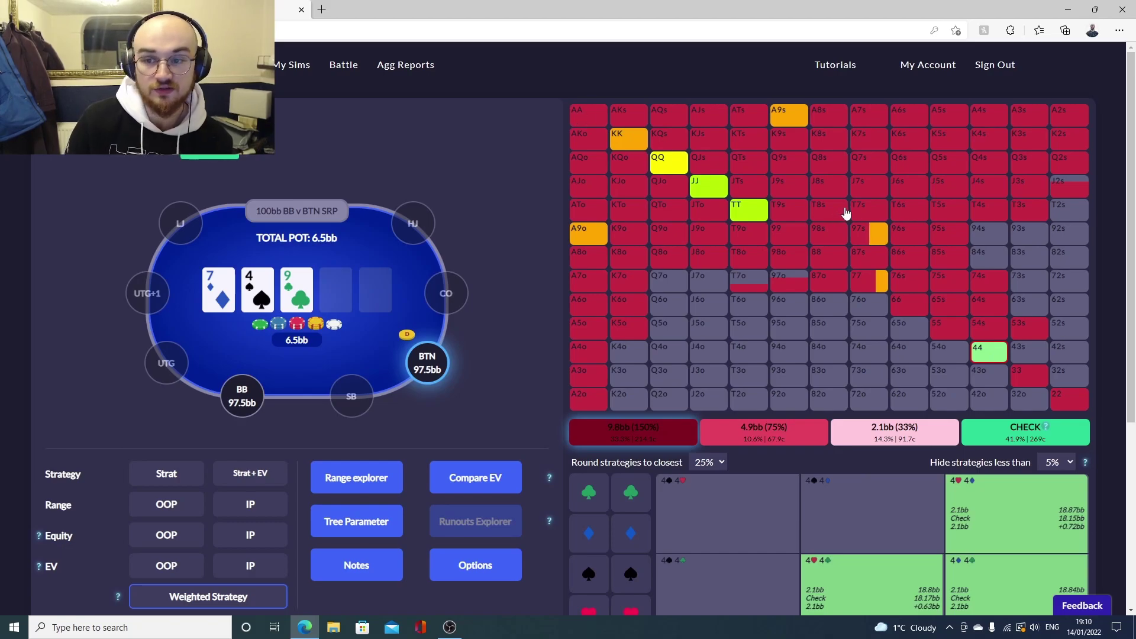
pyautogui.click(776, 236)
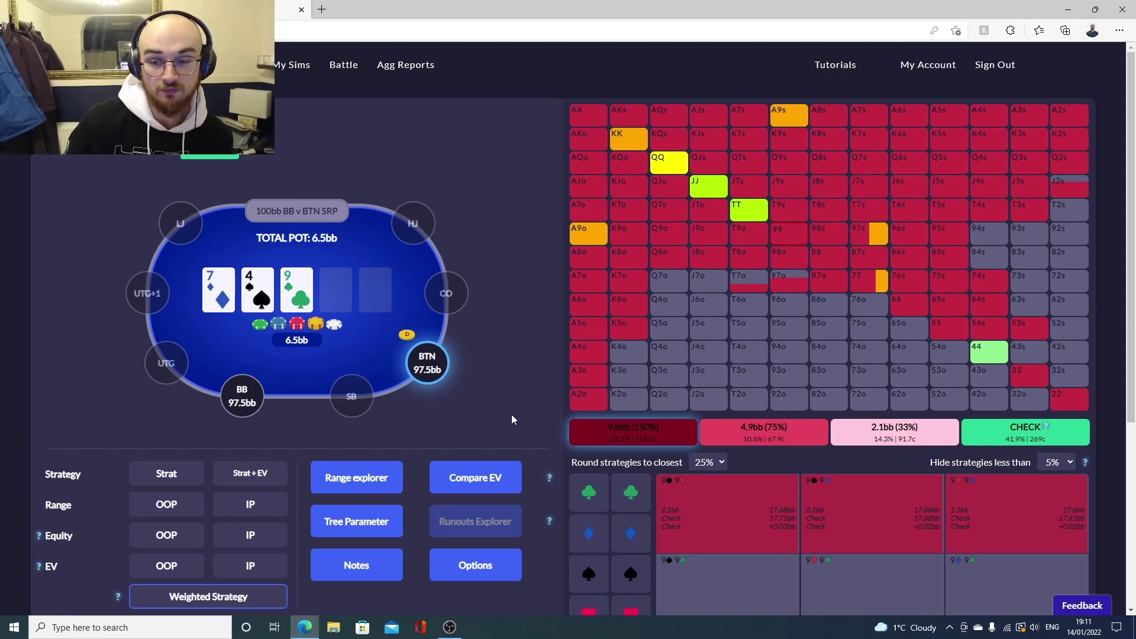
# - Change the EV comparison to the 4.9bb bet against the 2.1bb bet
pyautogui.click(499, 478)
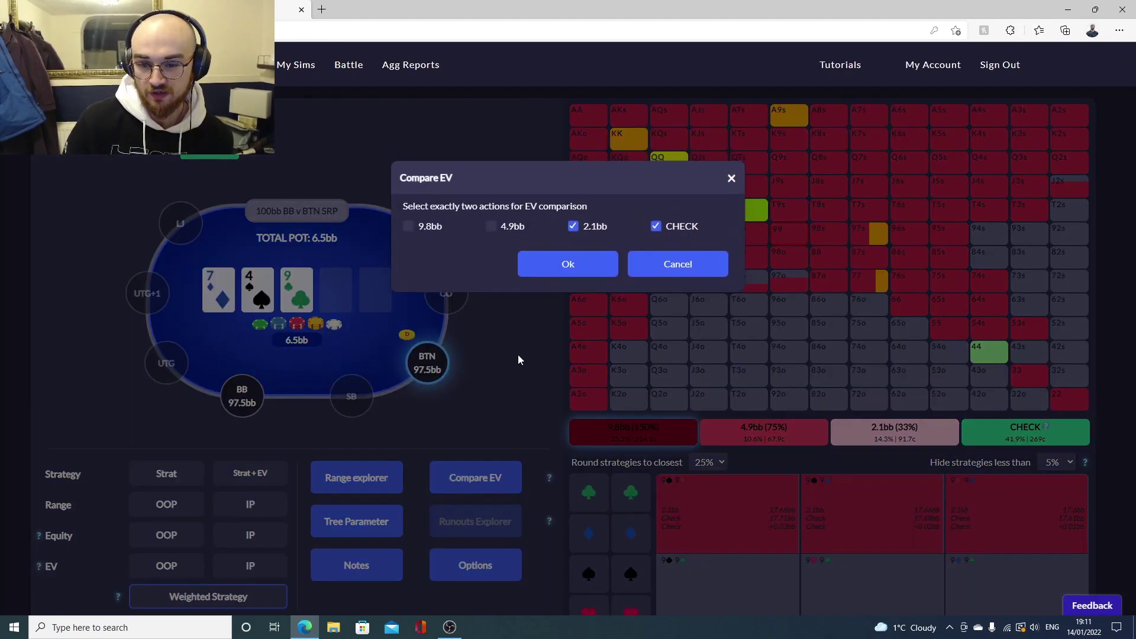
pyautogui.click(502, 230)
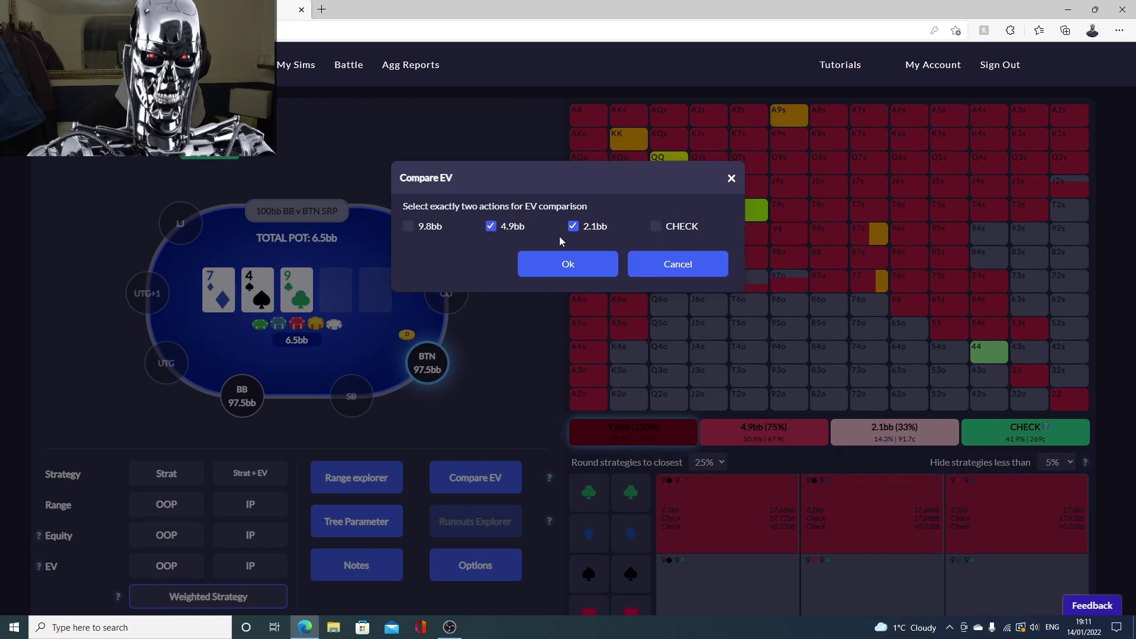
pyautogui.click(594, 267)
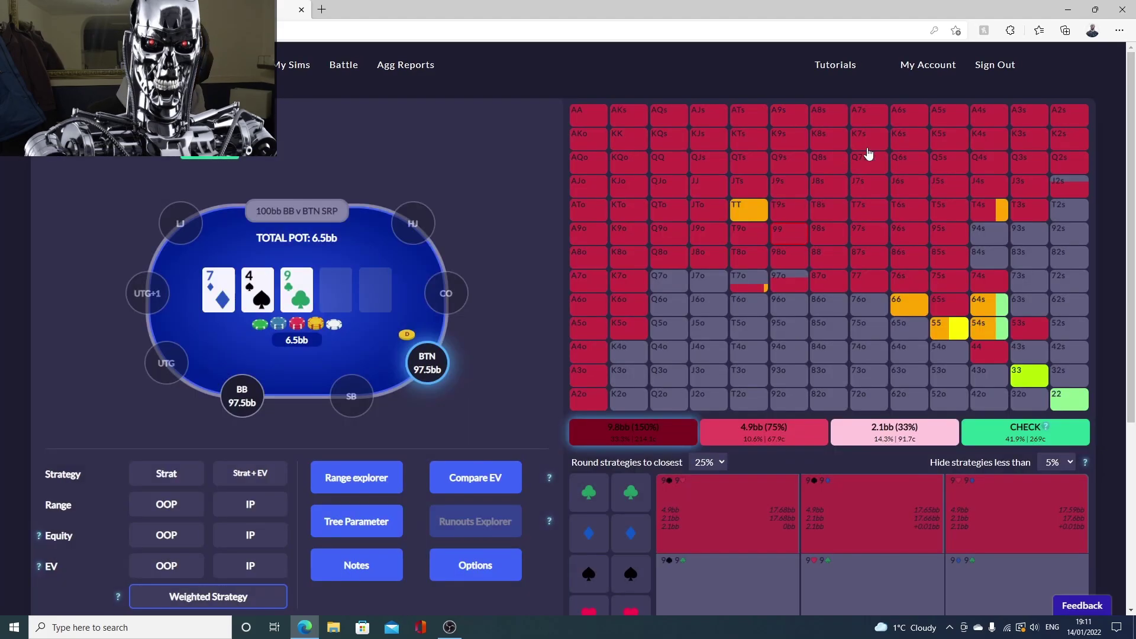
# - Examine the EV difference between betting 4.9bb and 2.1bb for the A9s and TT combinations
pyautogui.click(790, 119)
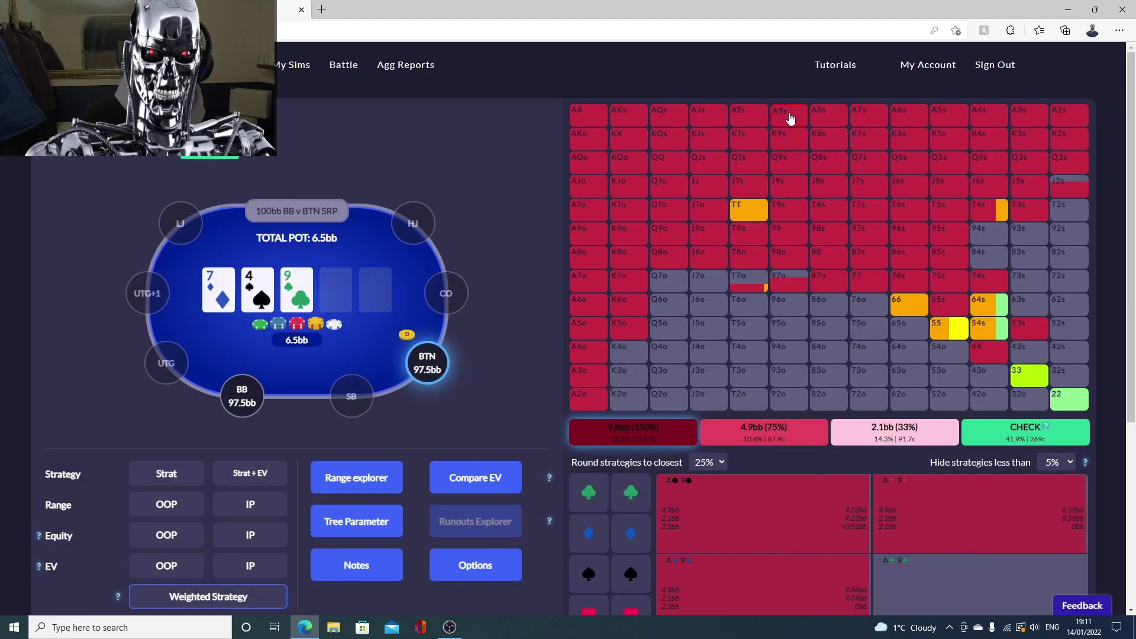
pyautogui.click(738, 211)
pyautogui.scroll(-2, 794, 451)
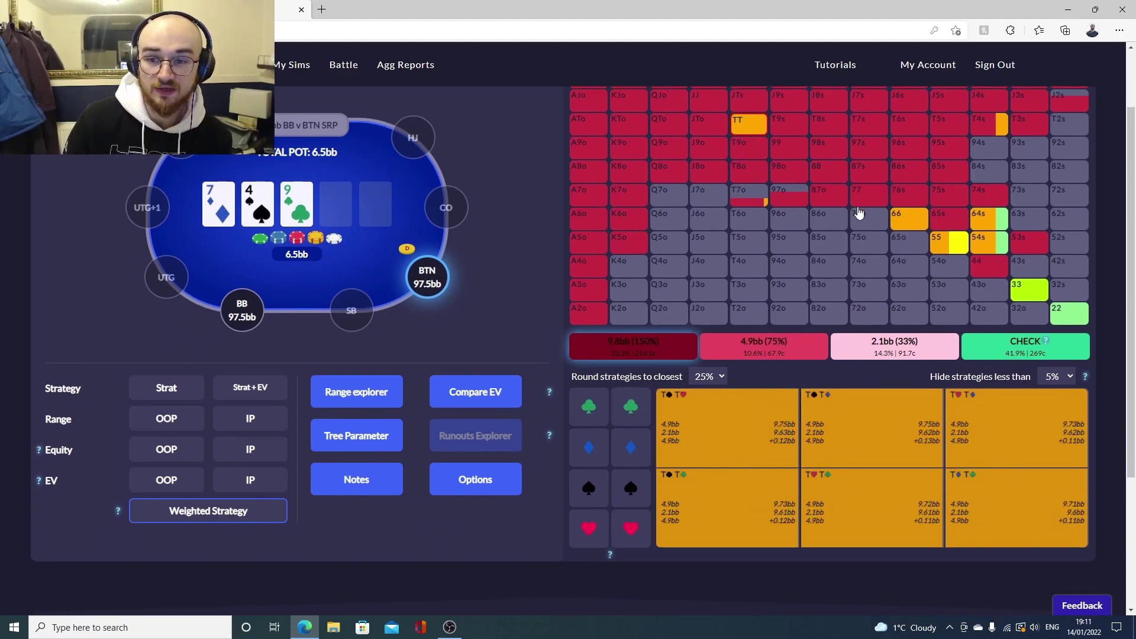
pyautogui.scroll(2, 860, 272)
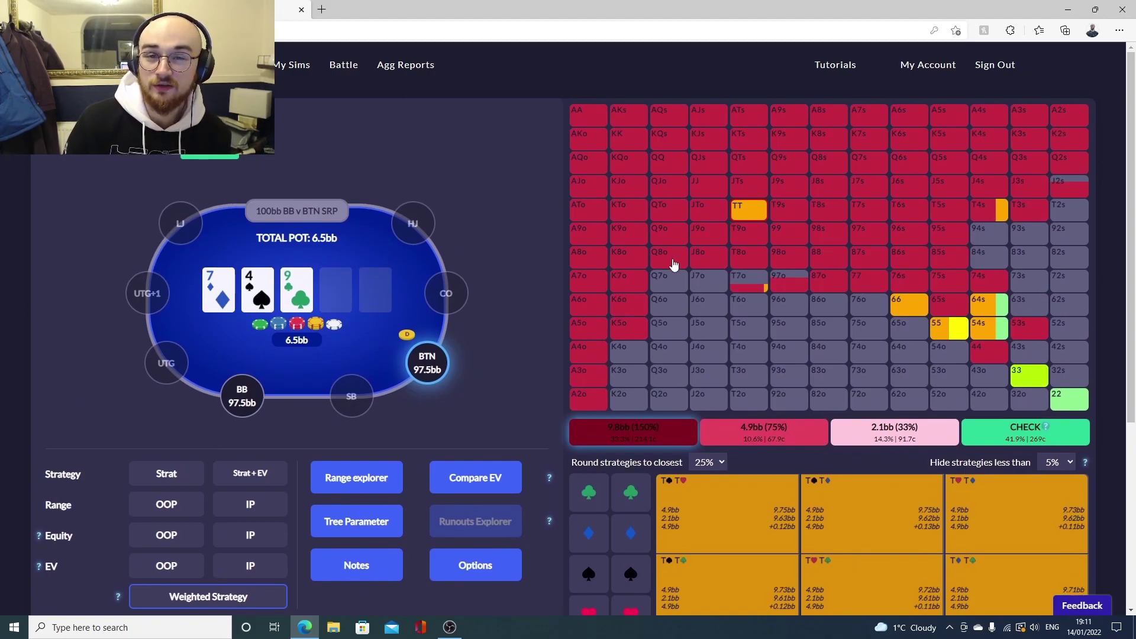
# - Examine the EV difference between betting 4.9bb and 2.1bb for the T4s and 66 combinations
pyautogui.click(979, 213)
pyautogui.scroll(-2, 920, 545)
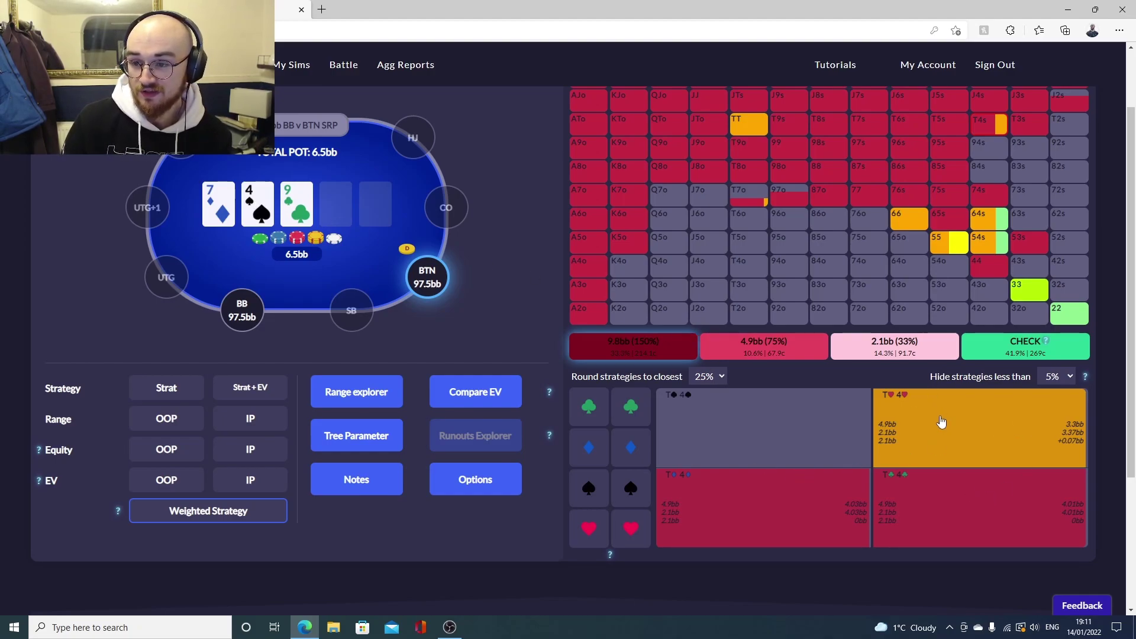
pyautogui.scroll(2, 961, 171)
pyautogui.click(911, 305)
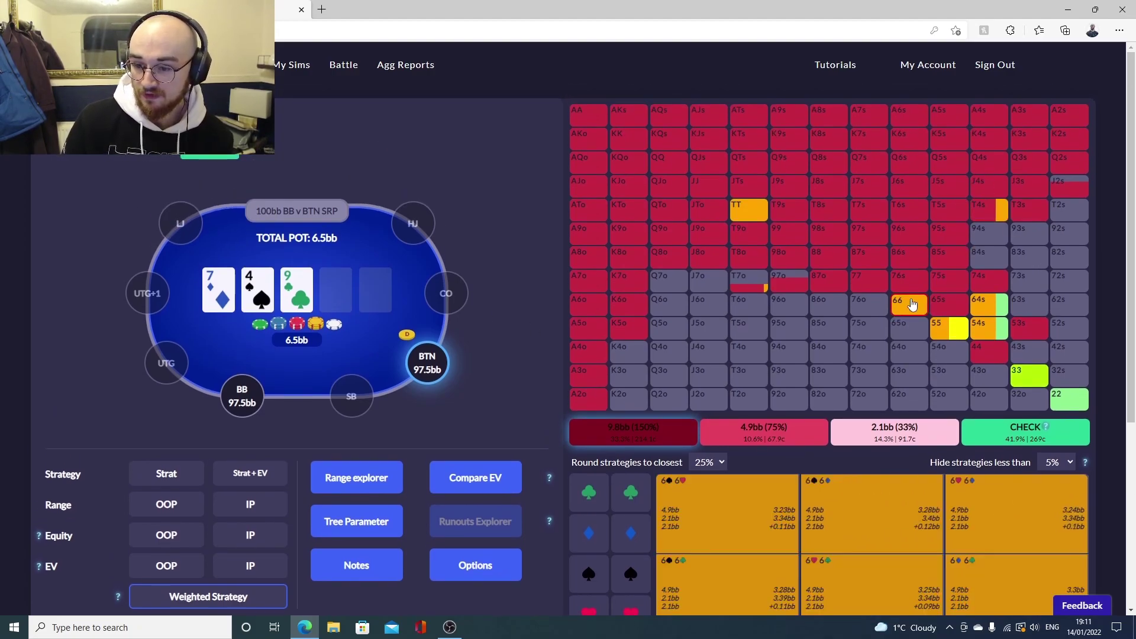
pyautogui.scroll(-2, 752, 557)
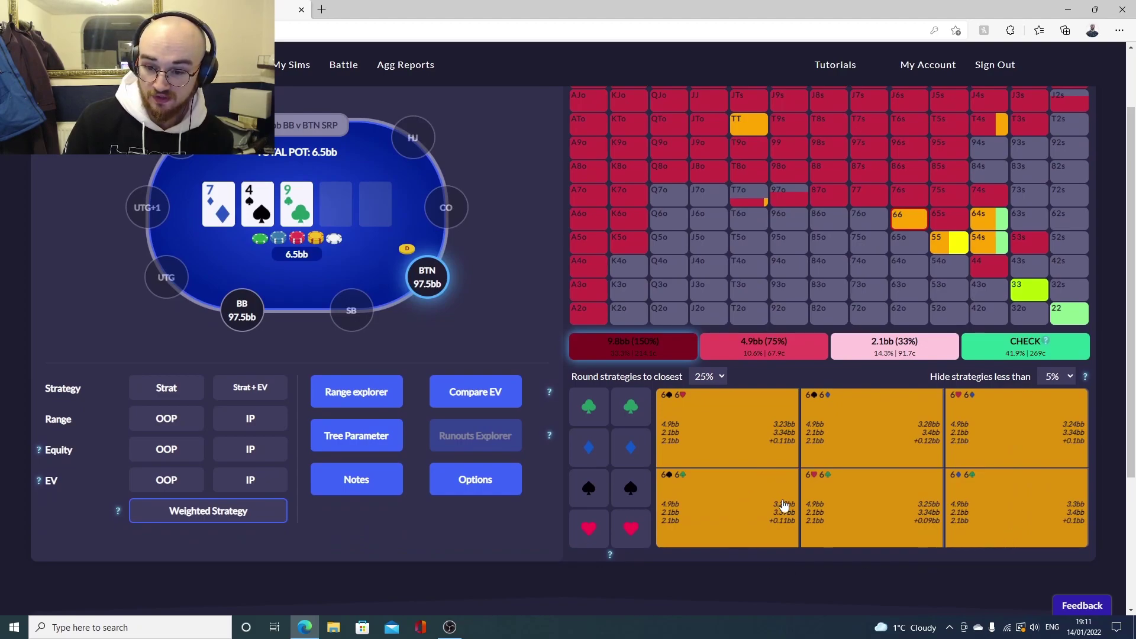
# - Examine the EV difference between betting 4.9bb and 2.1bb for the pocket pairs 55, 33 and 22
pyautogui.scroll(2, 784, 504)
pyautogui.click(948, 334)
pyautogui.scroll(-2, 948, 334)
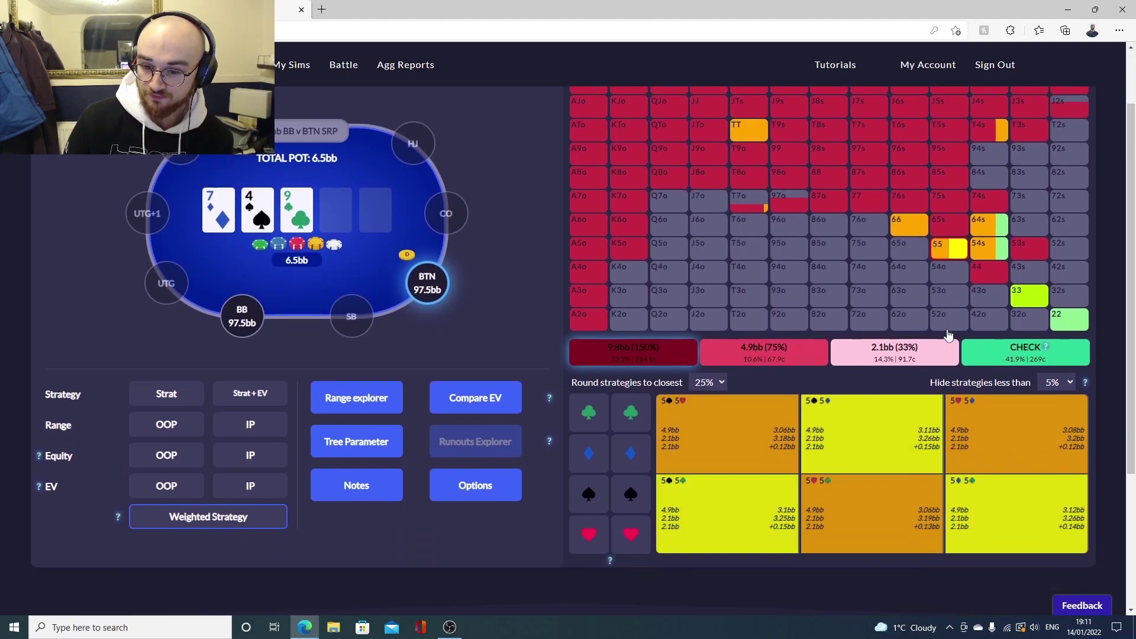
pyautogui.click(1032, 295)
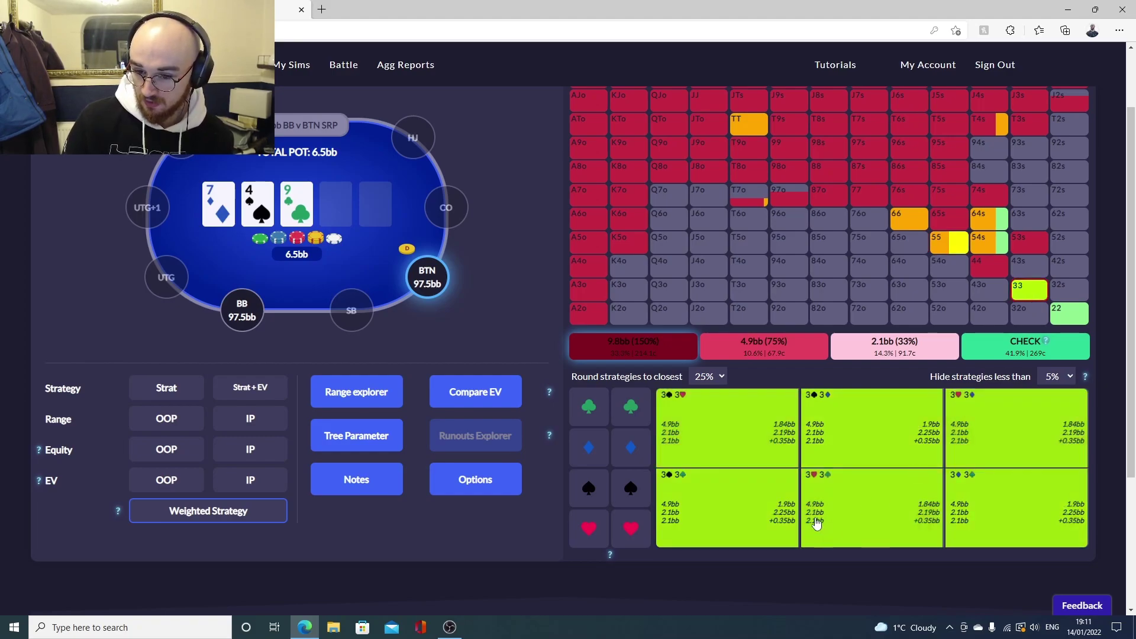
pyautogui.click(1077, 316)
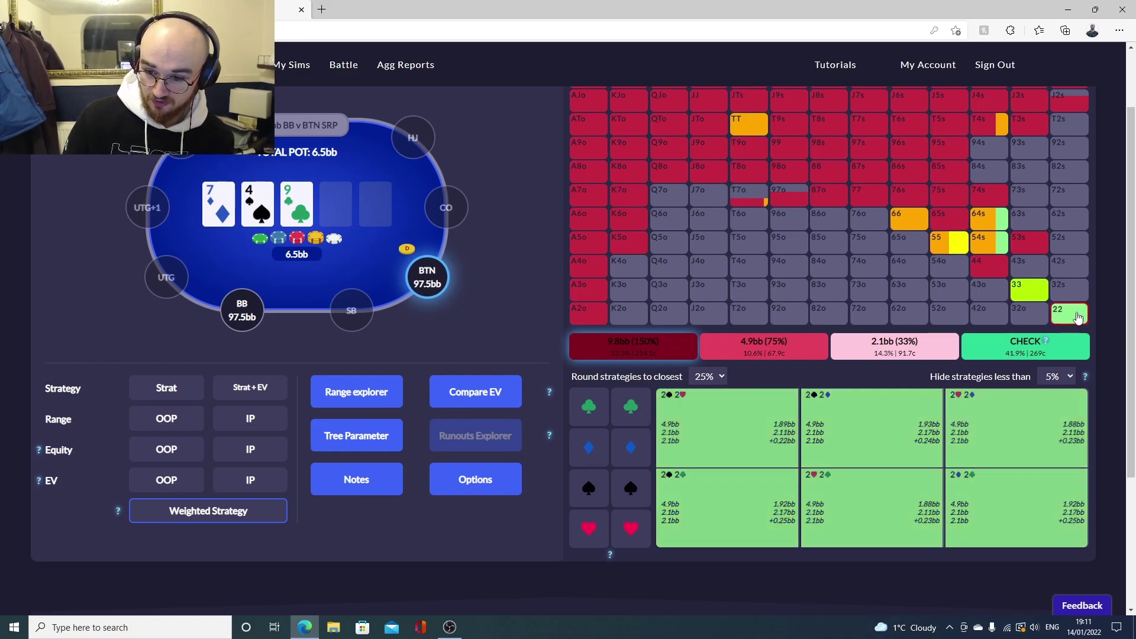
# - Examine the EV difference between betting 4.9bb and 2.1bb for the 54s, 64s and TT combinations
pyautogui.click(994, 251)
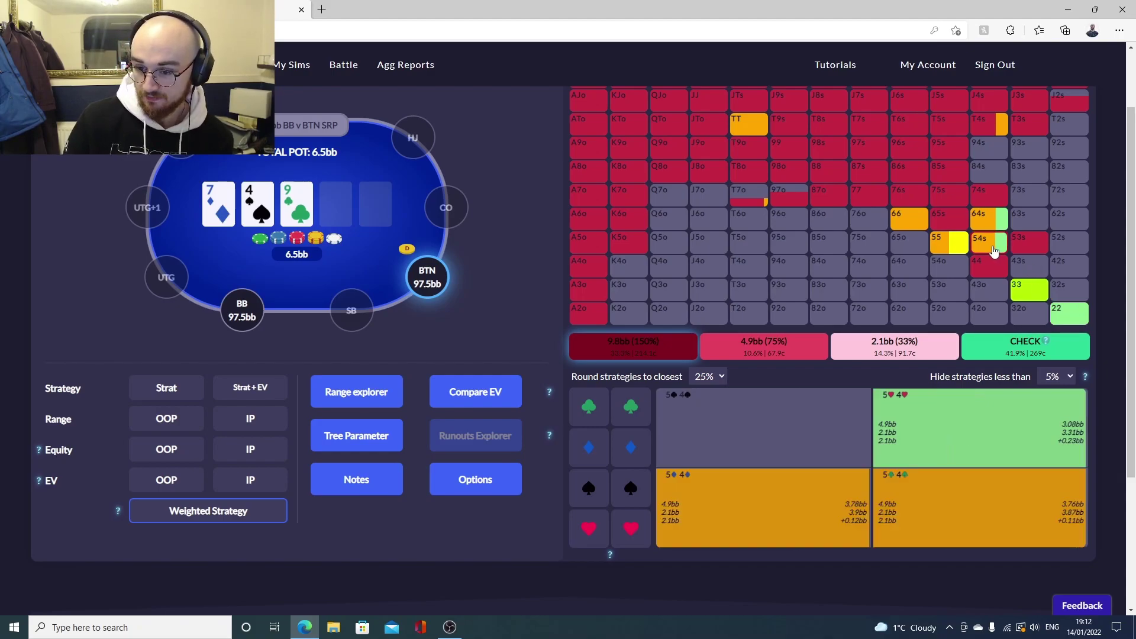
pyautogui.click(985, 226)
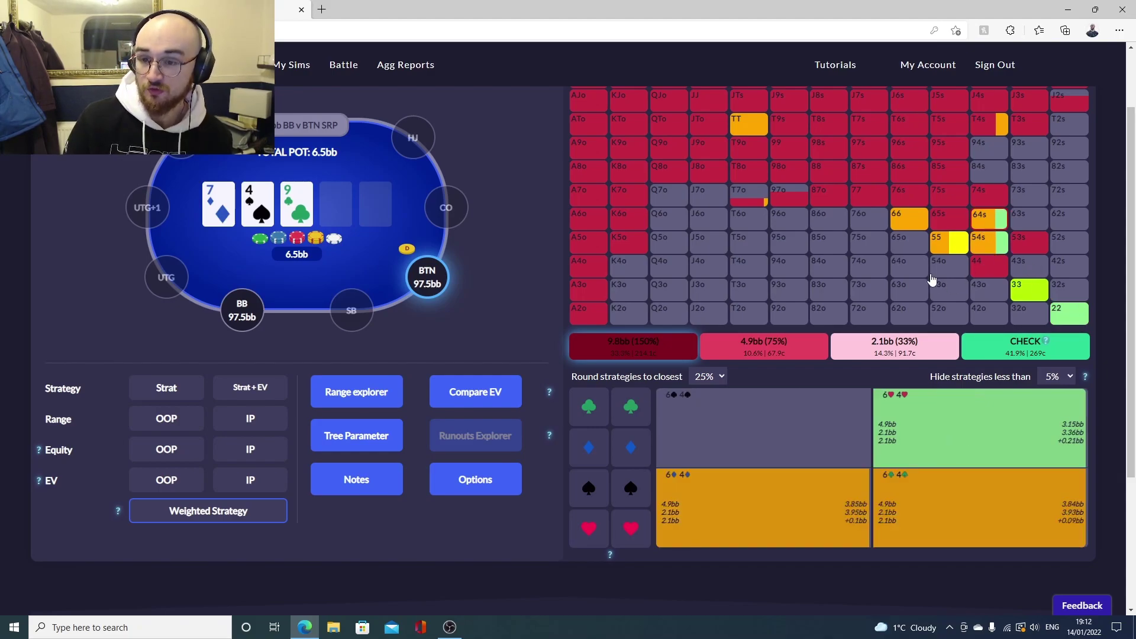
pyautogui.scroll(1, 839, 196)
pyautogui.scroll(1, 838, 195)
pyautogui.click(737, 207)
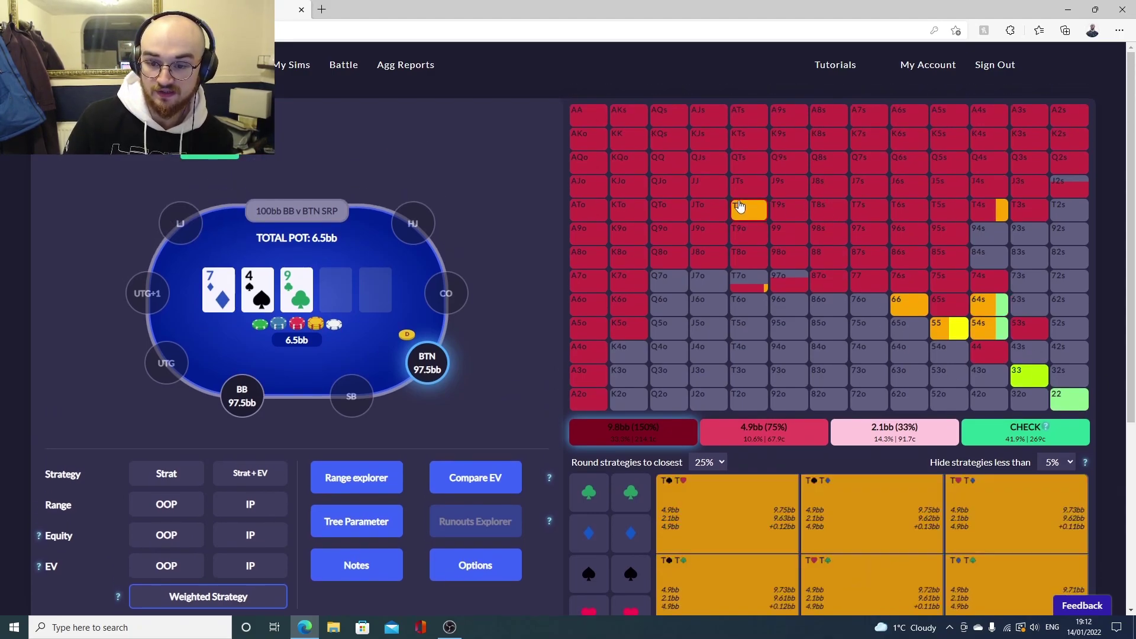
# - Examine the EV difference between betting 4.9bb and 2.1bb for the T7o and TT combinations
pyautogui.click(755, 282)
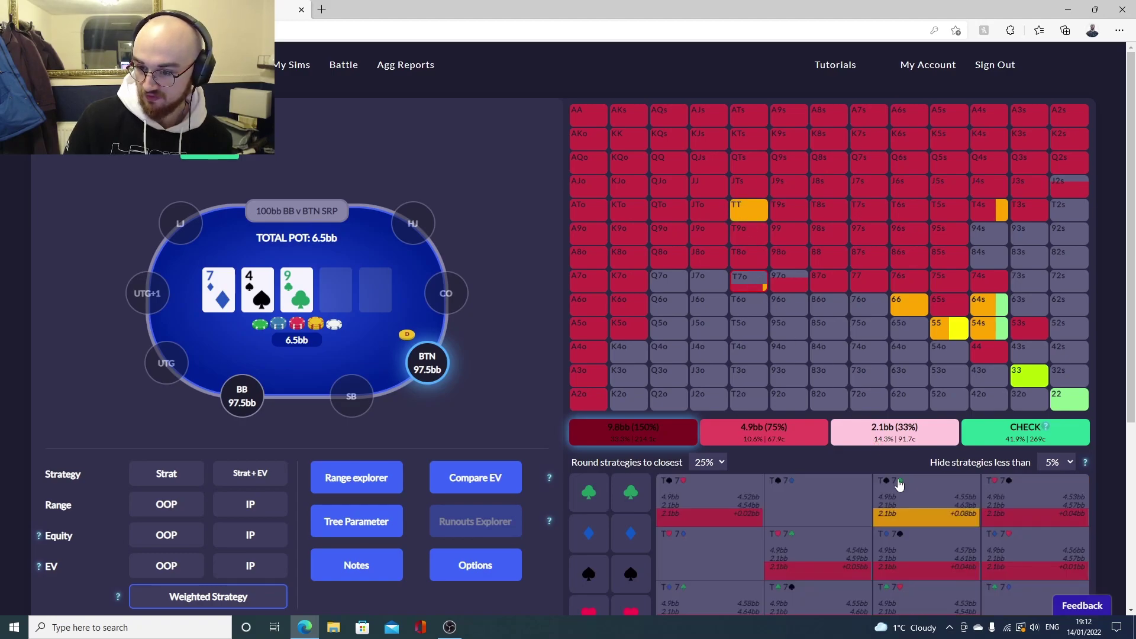
pyautogui.click(745, 209)
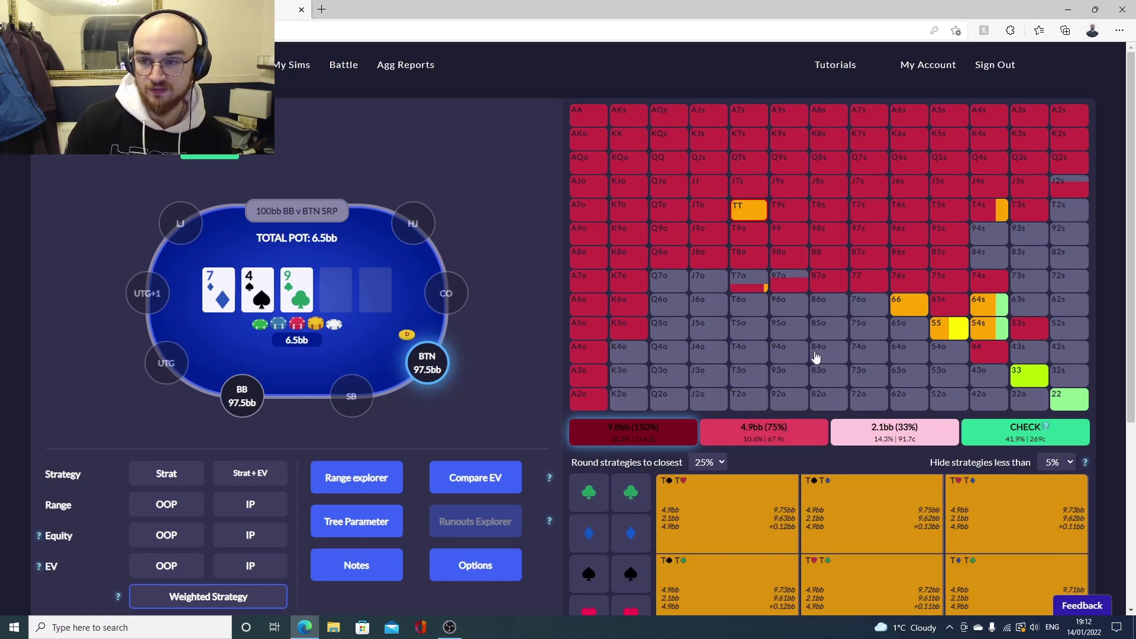
# - Change the EV comparison to the 9.8bb and 4.9bb bet sizes
pyautogui.click(485, 477)
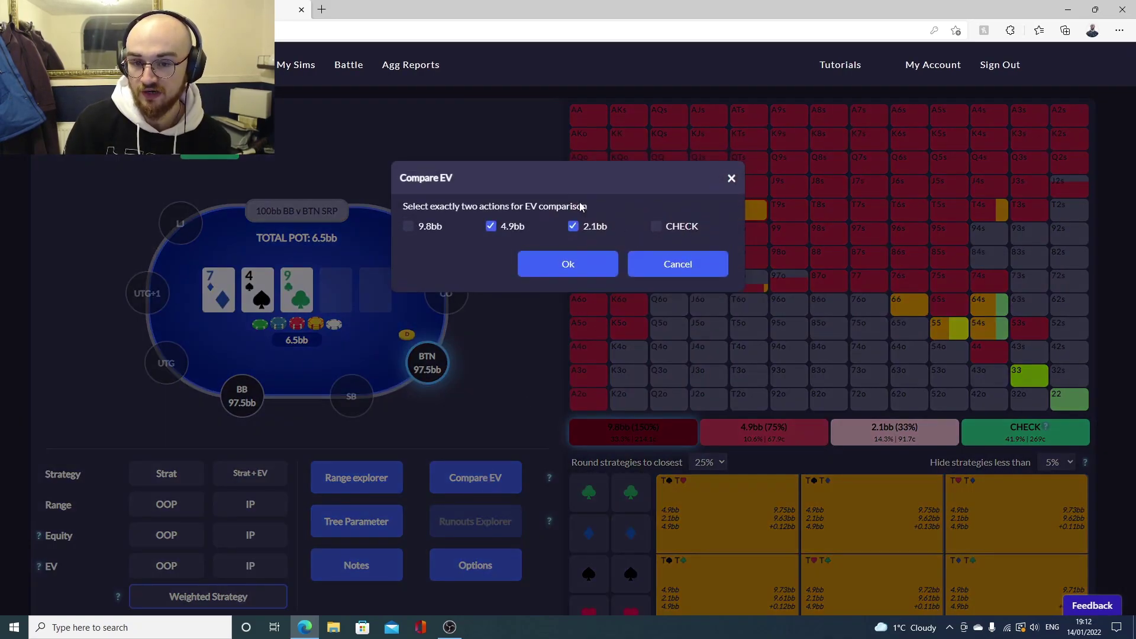
pyautogui.click(408, 227)
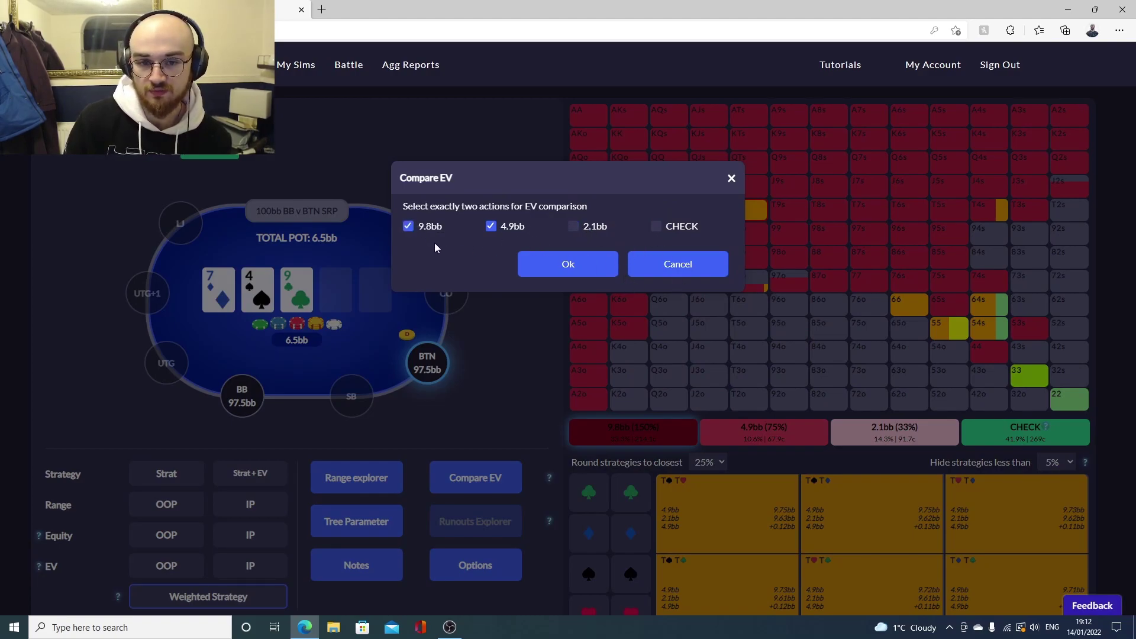
pyautogui.click(559, 267)
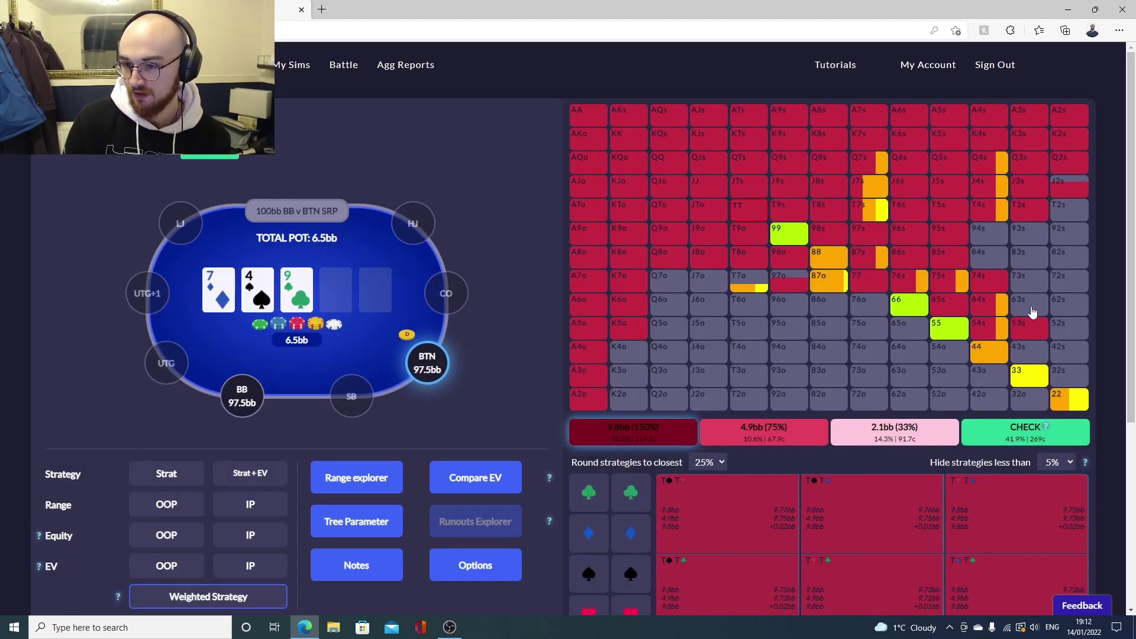
# - Examine the EV difference between betting 9.8bb and 4.9bb for the 99, T7o, 88 and 87o combinations
pyautogui.click(795, 243)
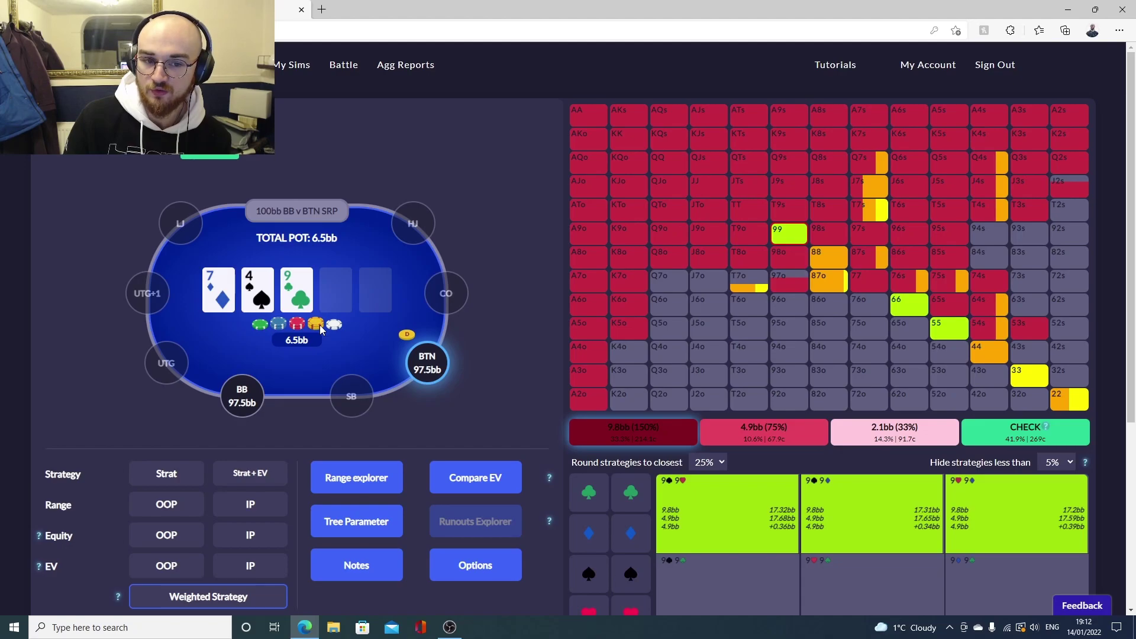
pyautogui.click(755, 289)
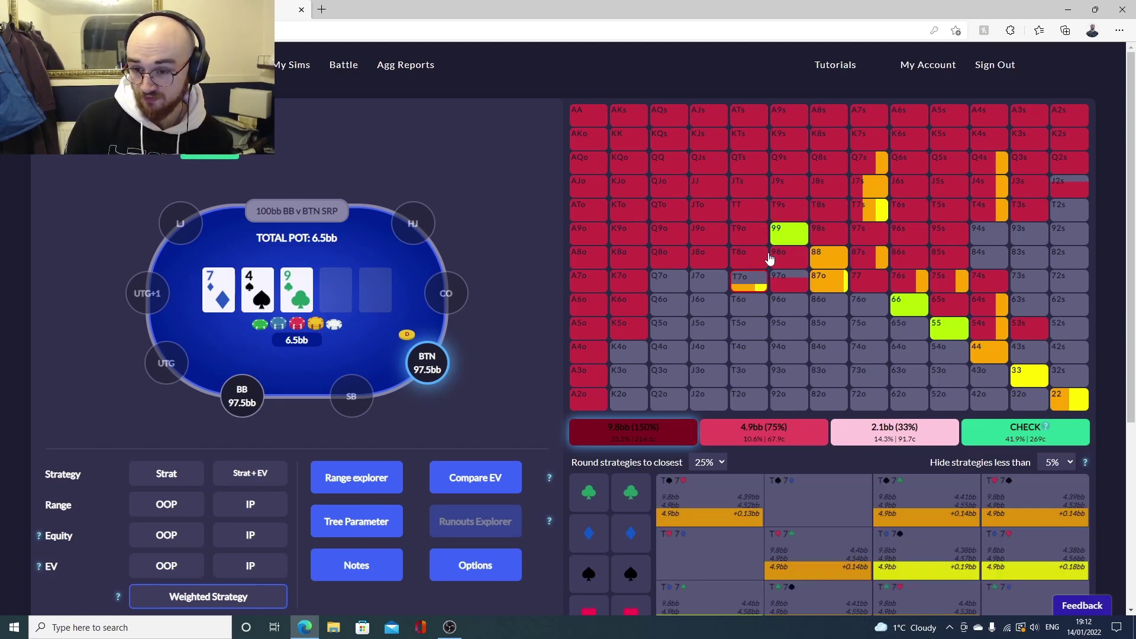
pyautogui.click(814, 259)
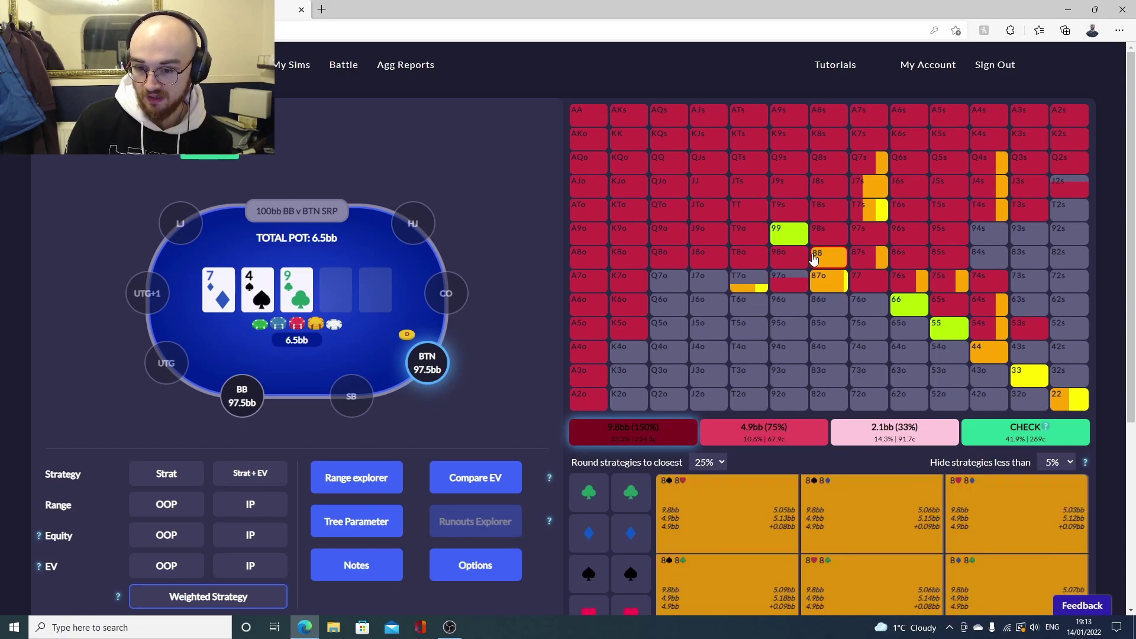
pyautogui.click(829, 280)
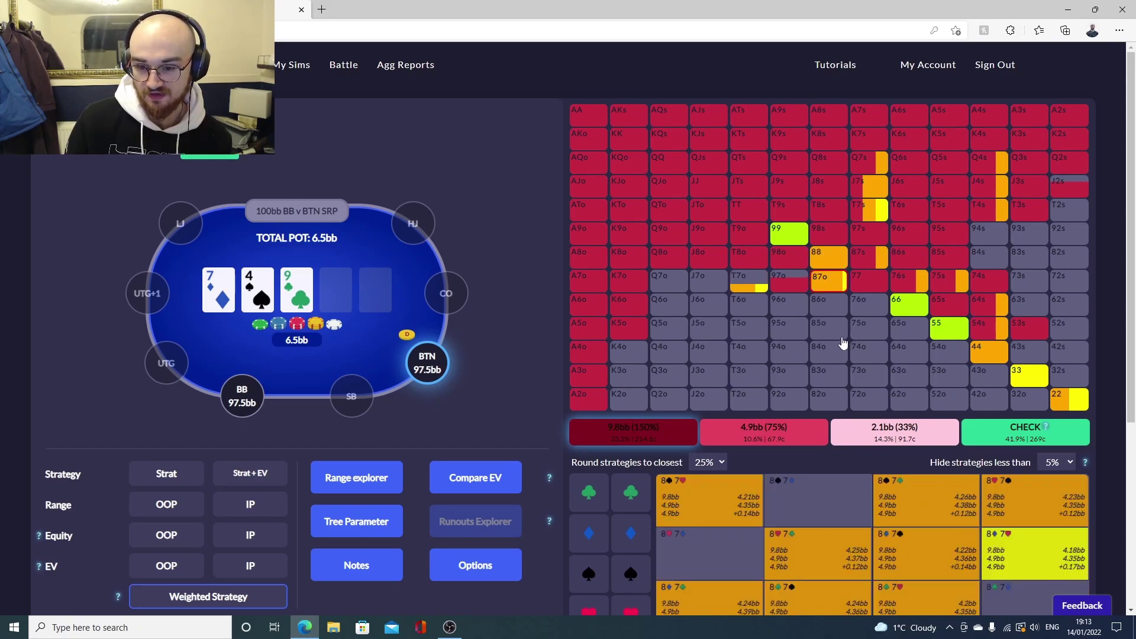
# - Examine the EV difference between betting 9.8bb and 4.9bb for the 66 and 44 combinations
pyautogui.click(900, 311)
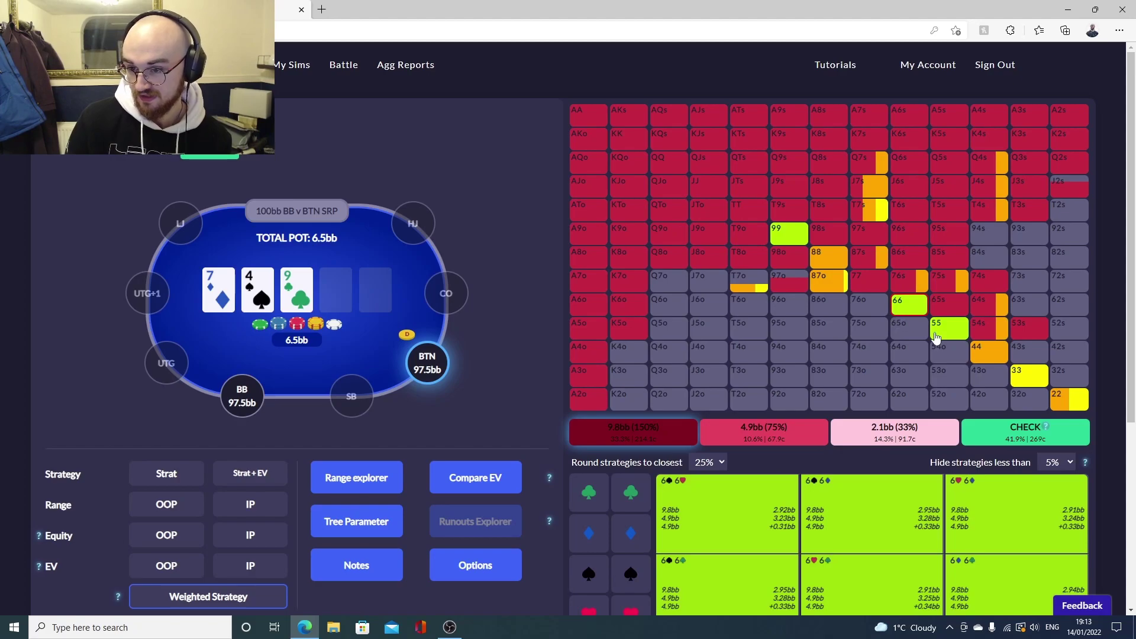
pyautogui.click(988, 356)
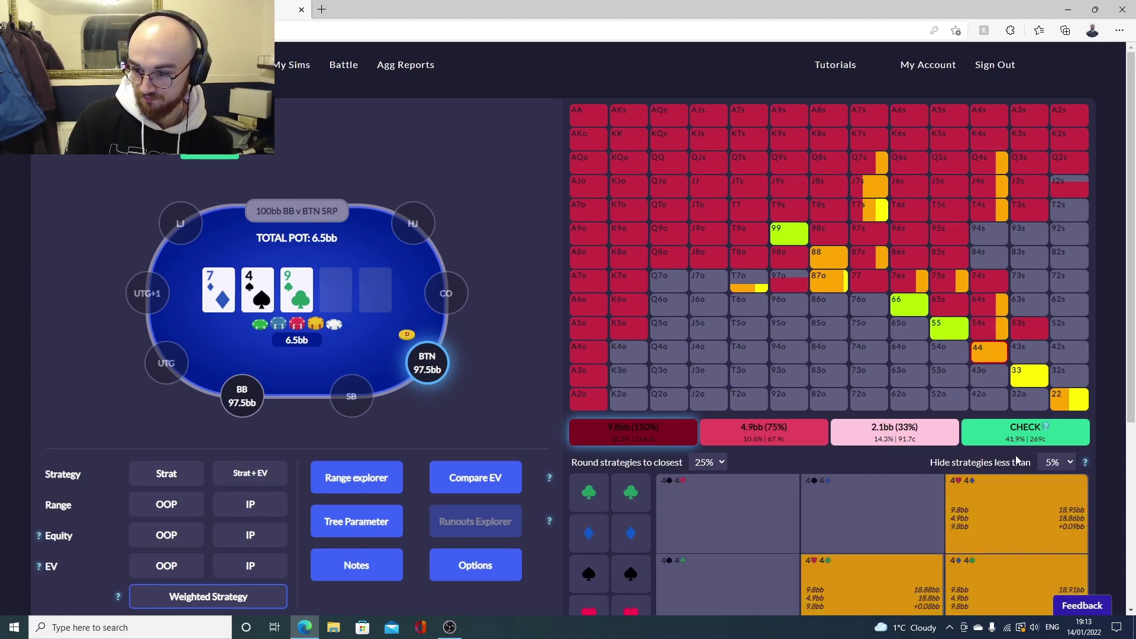
pyautogui.scroll(-2, 1017, 469)
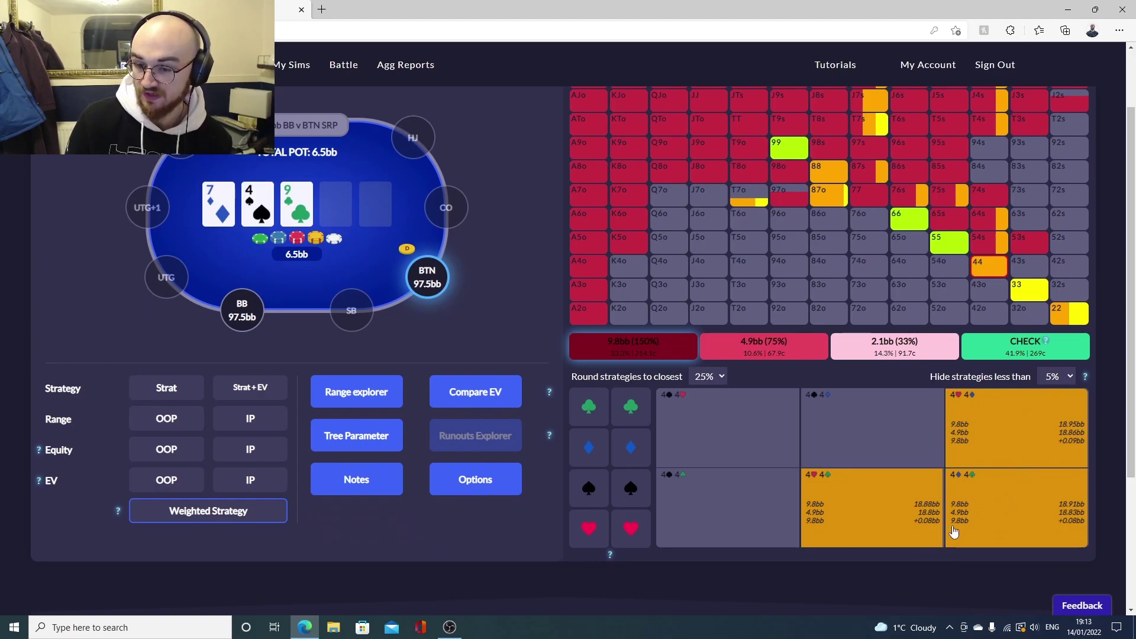
# - Compare the 9.8bb and 4.9bb bet EVs of 66, 87o and 88 with those of the set of fours
pyautogui.click(898, 220)
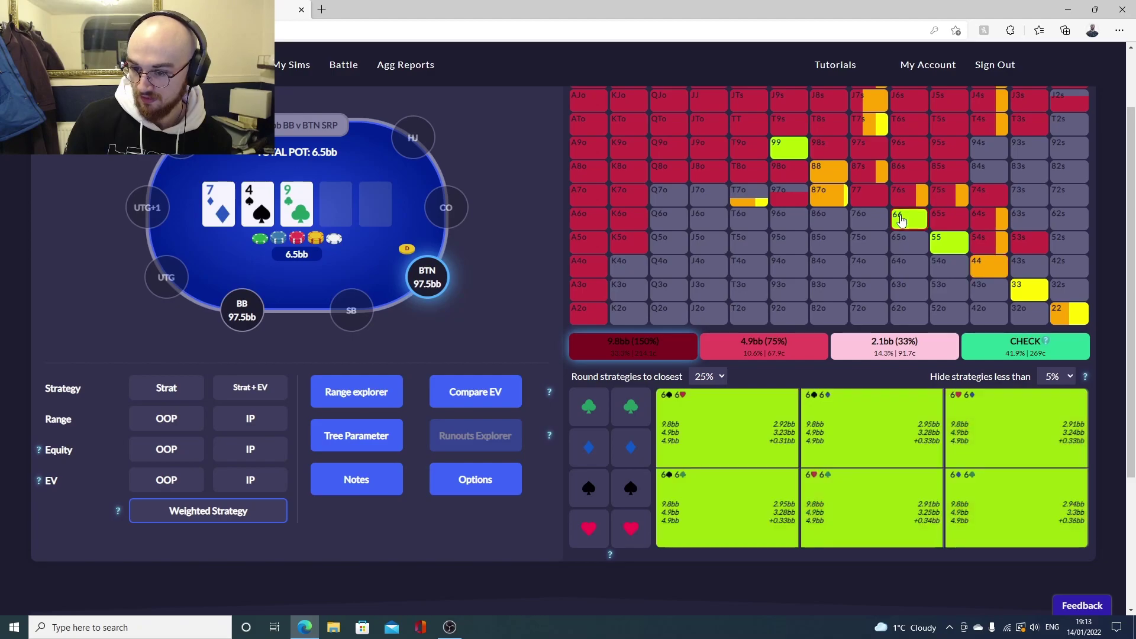
pyautogui.click(825, 199)
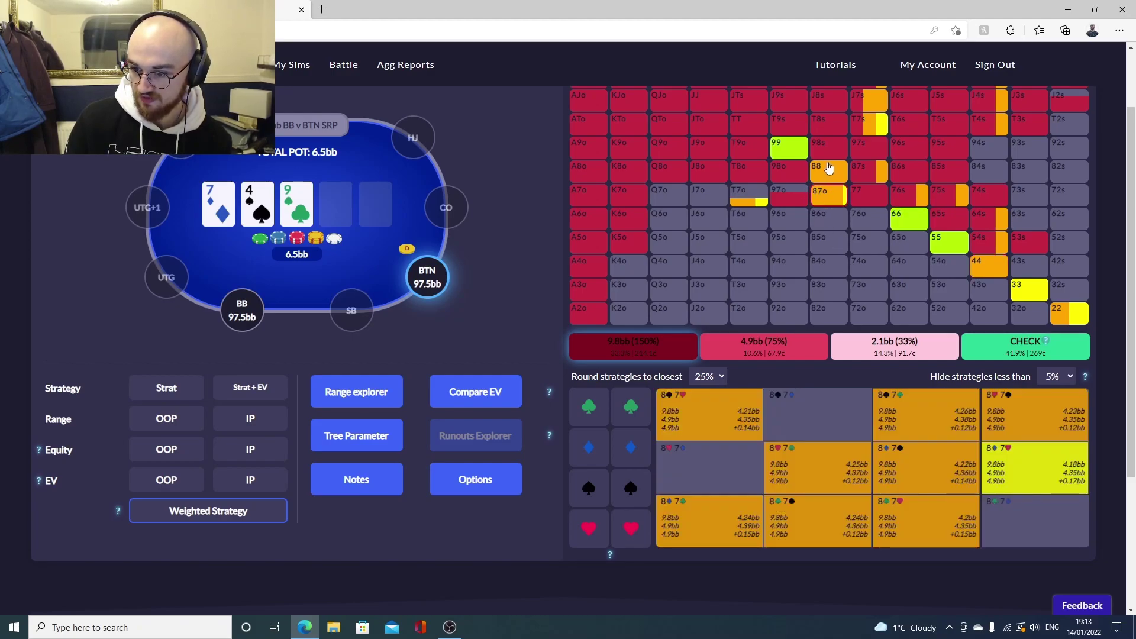
pyautogui.click(828, 168)
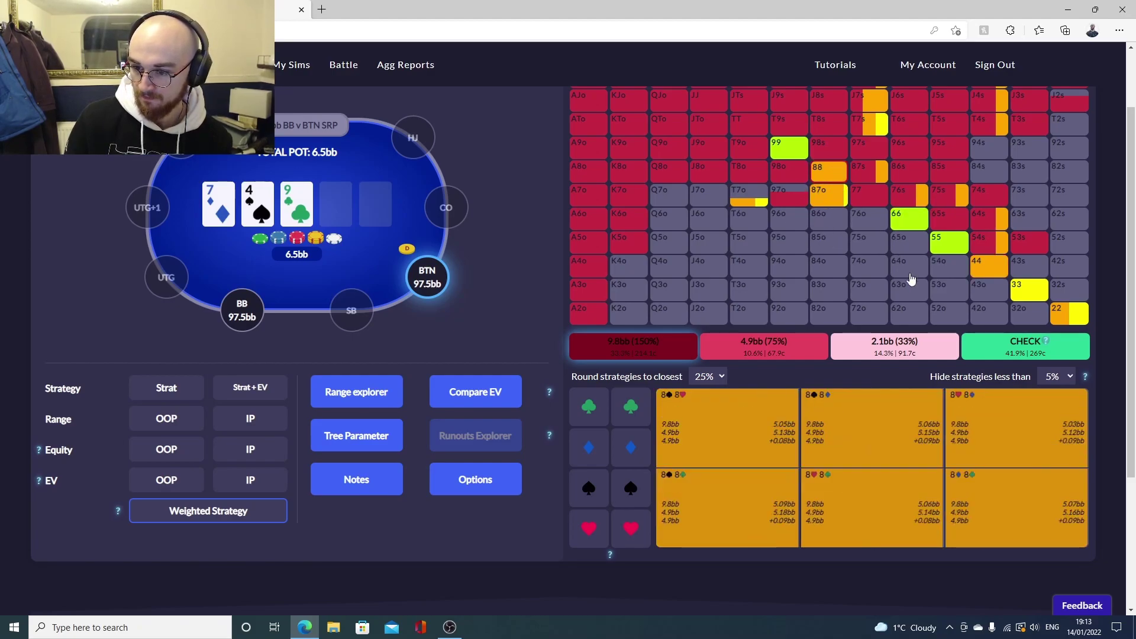
pyautogui.click(990, 267)
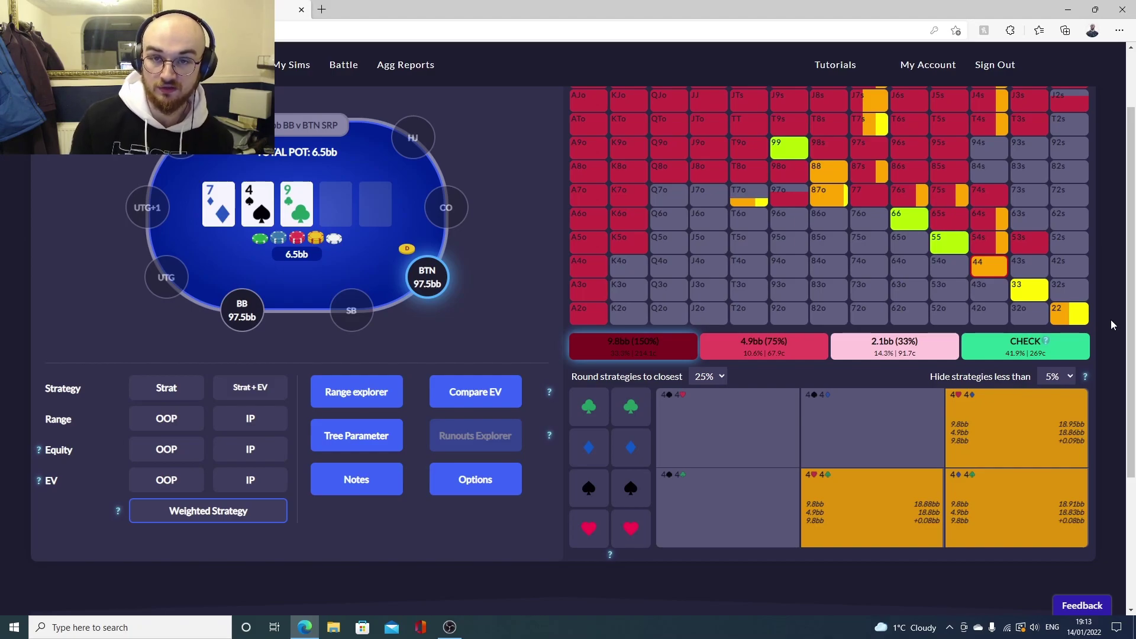
# - Examine the EV difference between betting 9.8bb and 4.9bb for 33, 22, 54s, 64s and 87s
pyautogui.click(1029, 288)
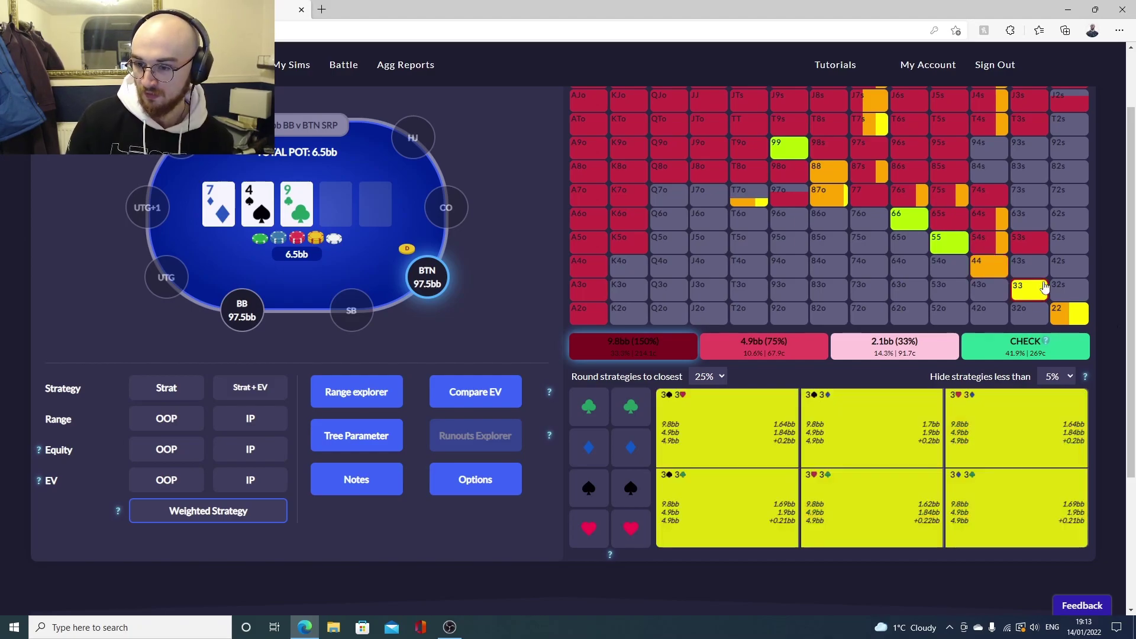
pyautogui.click(1061, 317)
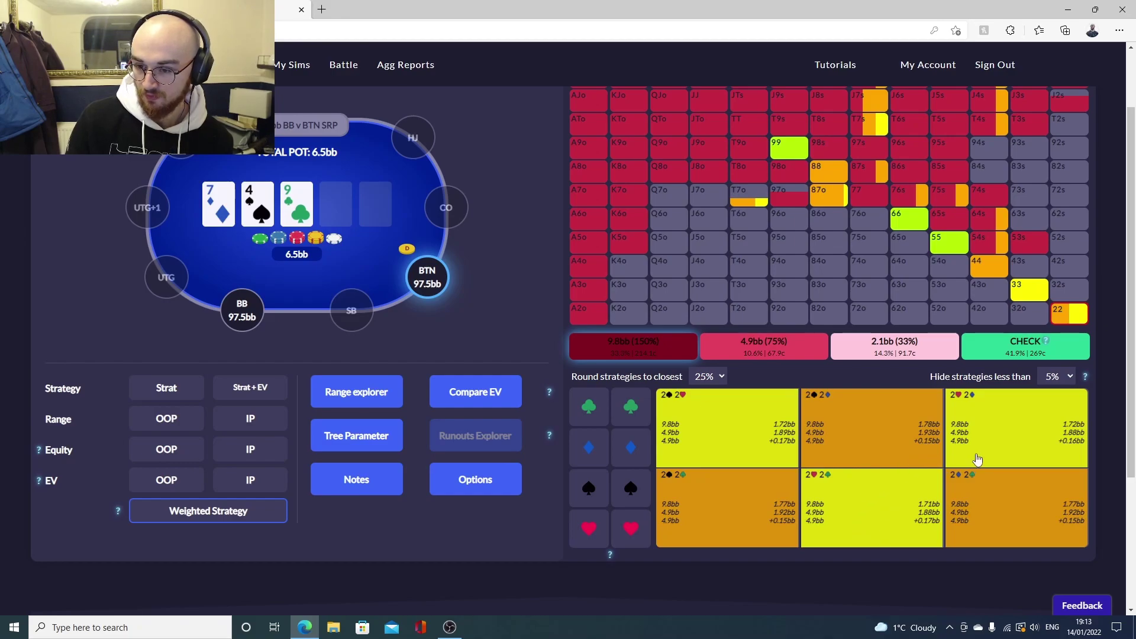
pyautogui.scroll(2, 984, 456)
pyautogui.click(992, 339)
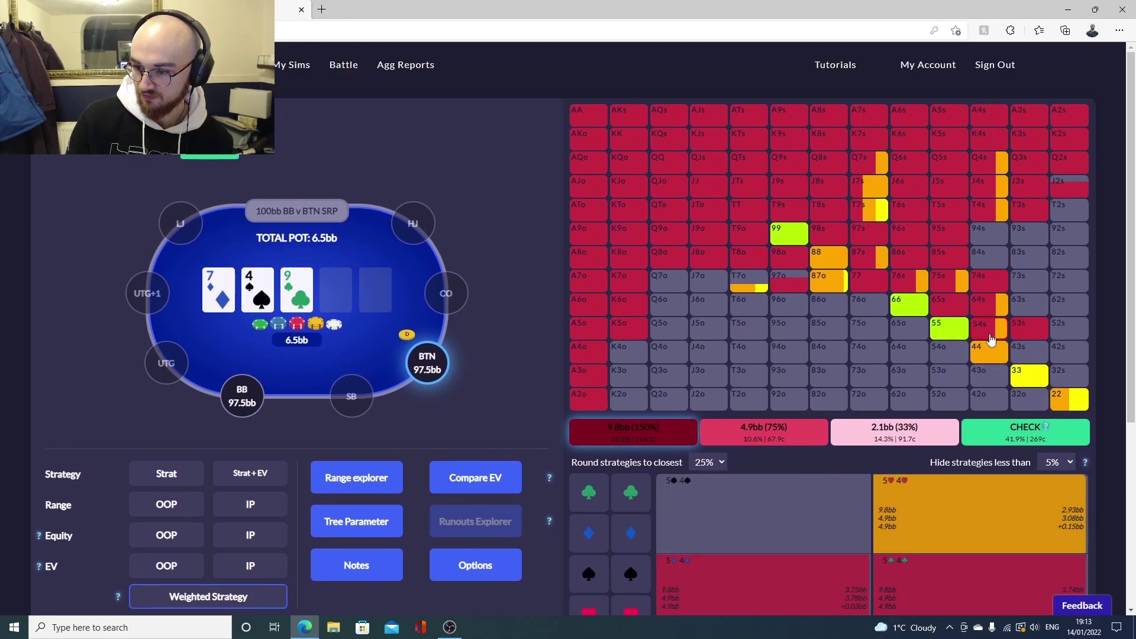
pyautogui.click(992, 312)
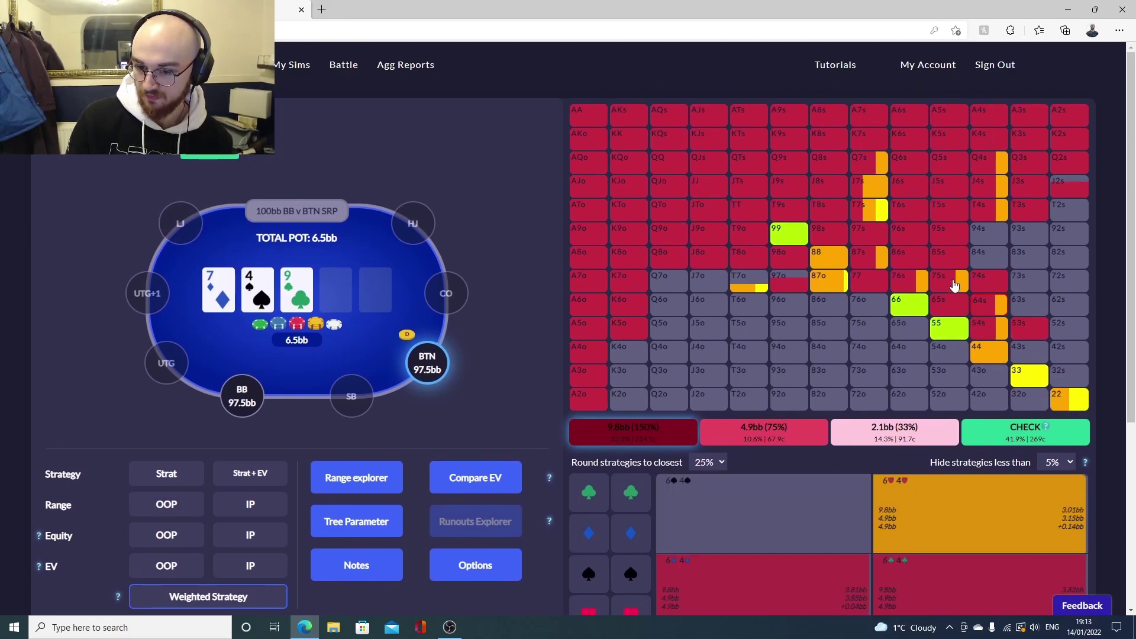
pyautogui.click(869, 266)
# - Examine the EV difference between betting 9.8bb and 4.9bb for the TT and 44 combinations
pyautogui.click(762, 213)
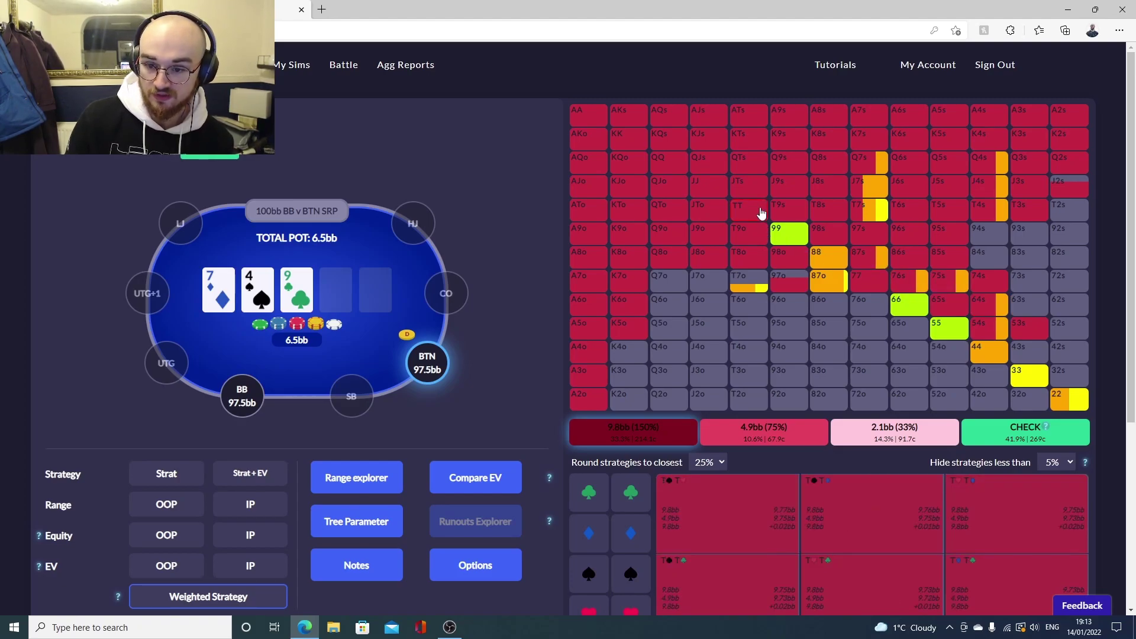
pyautogui.scroll(-2, 769, 544)
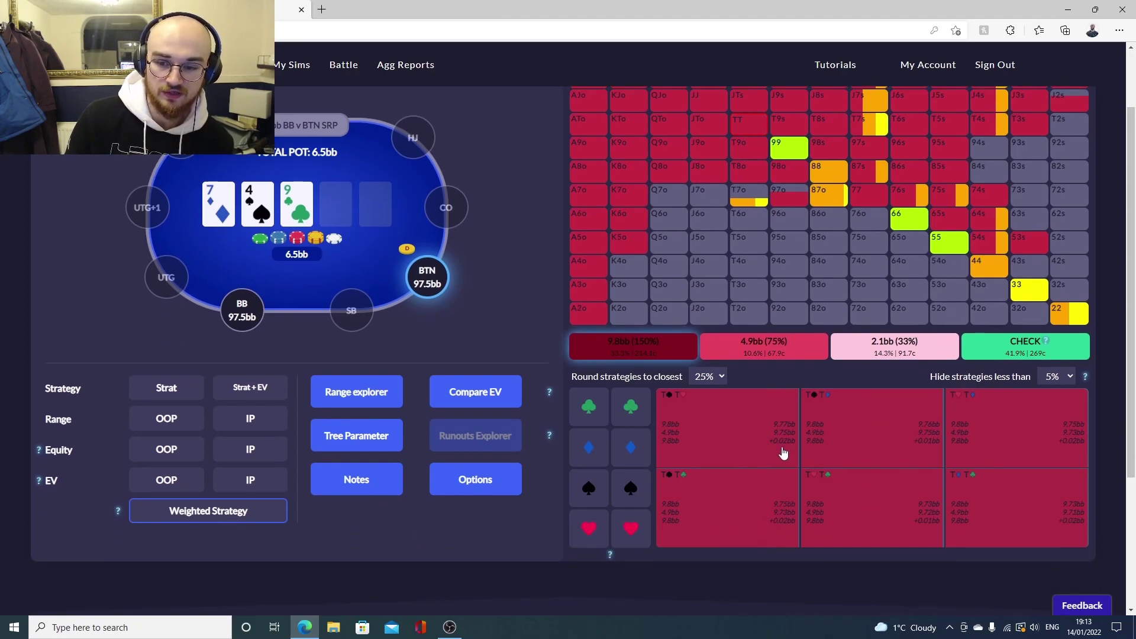
pyautogui.scroll(2, 780, 448)
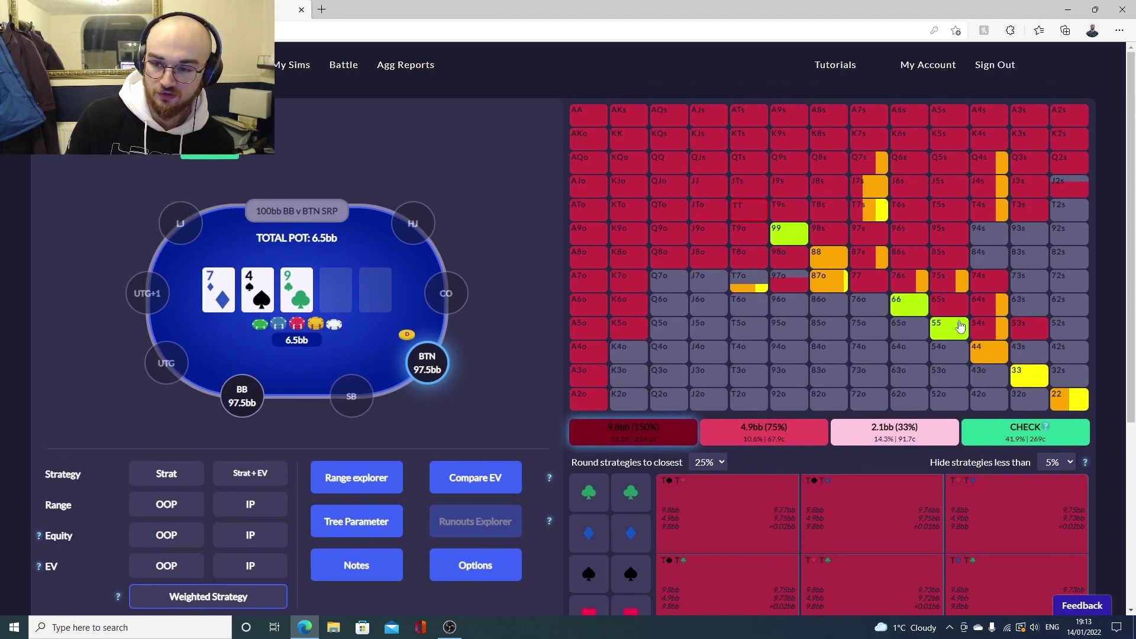
pyautogui.click(992, 354)
pyautogui.scroll(-4, 977, 424)
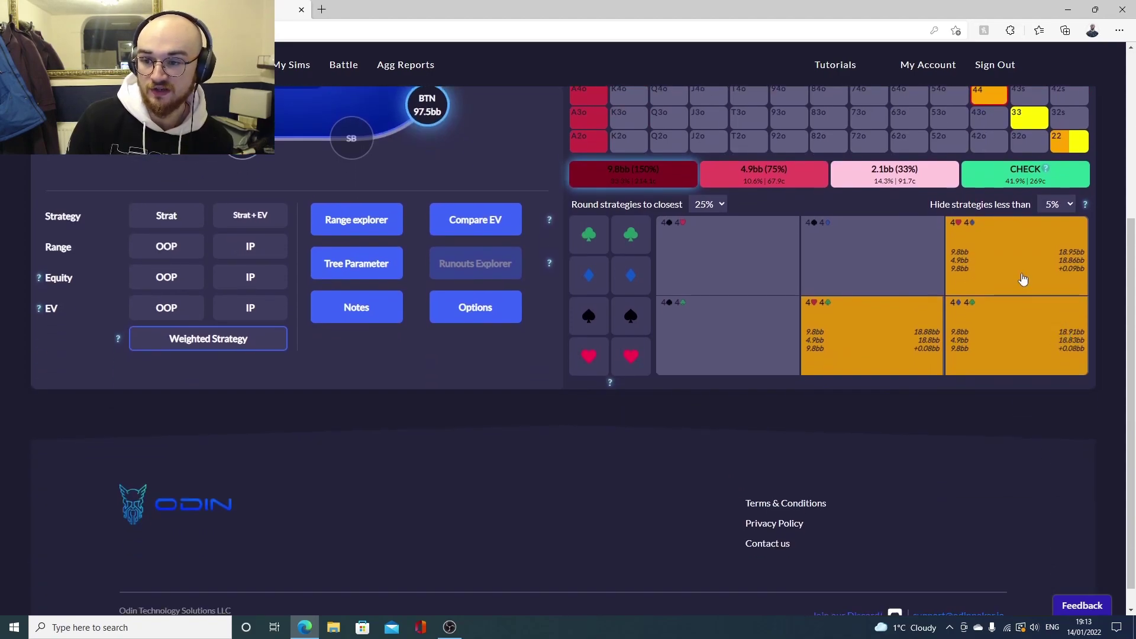
pyautogui.scroll(4, 1088, 217)
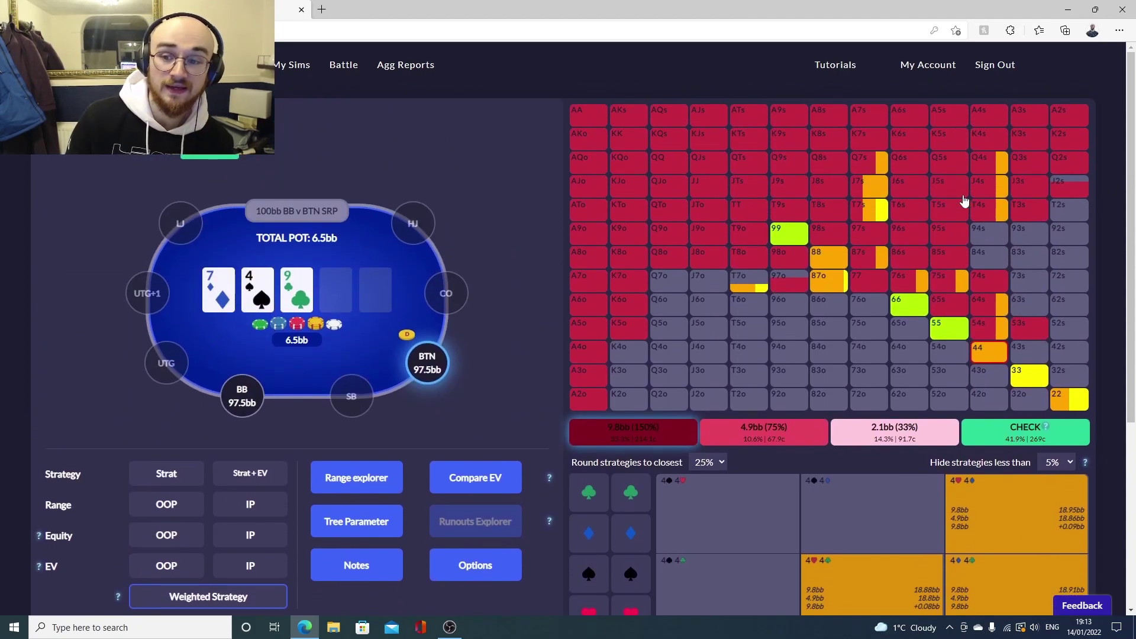
# - Examine the EV difference between betting 9.8bb and 4.9bb for the T7s, J7s, Q7s and T4s combinations
pyautogui.click(873, 211)
pyautogui.scroll(-2, 883, 534)
pyautogui.scroll(2, 883, 535)
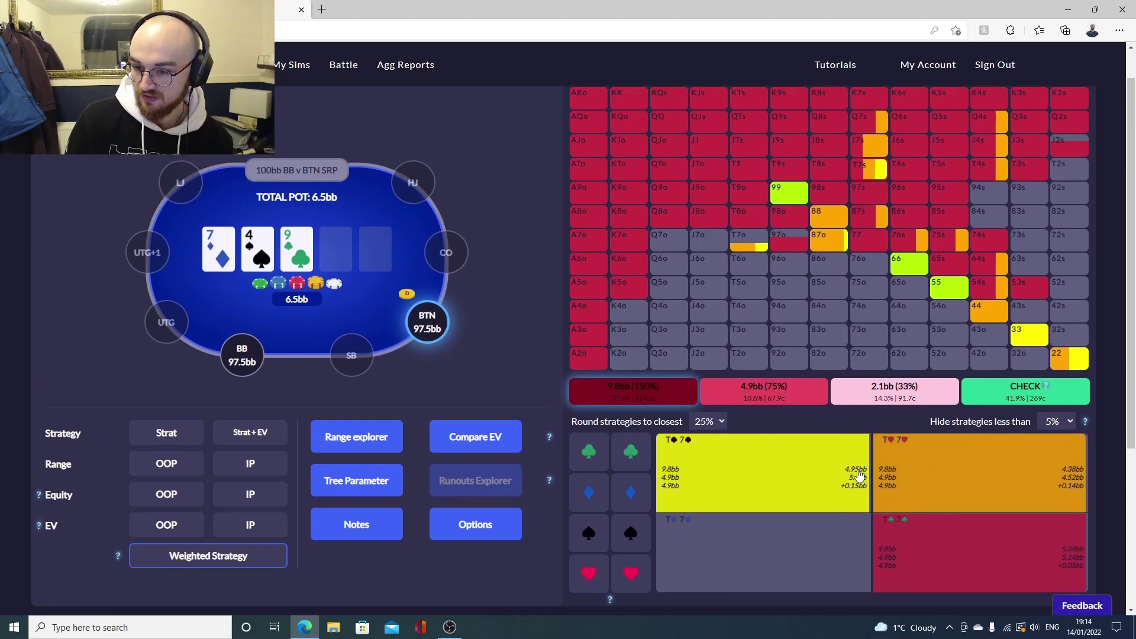
pyautogui.click(881, 192)
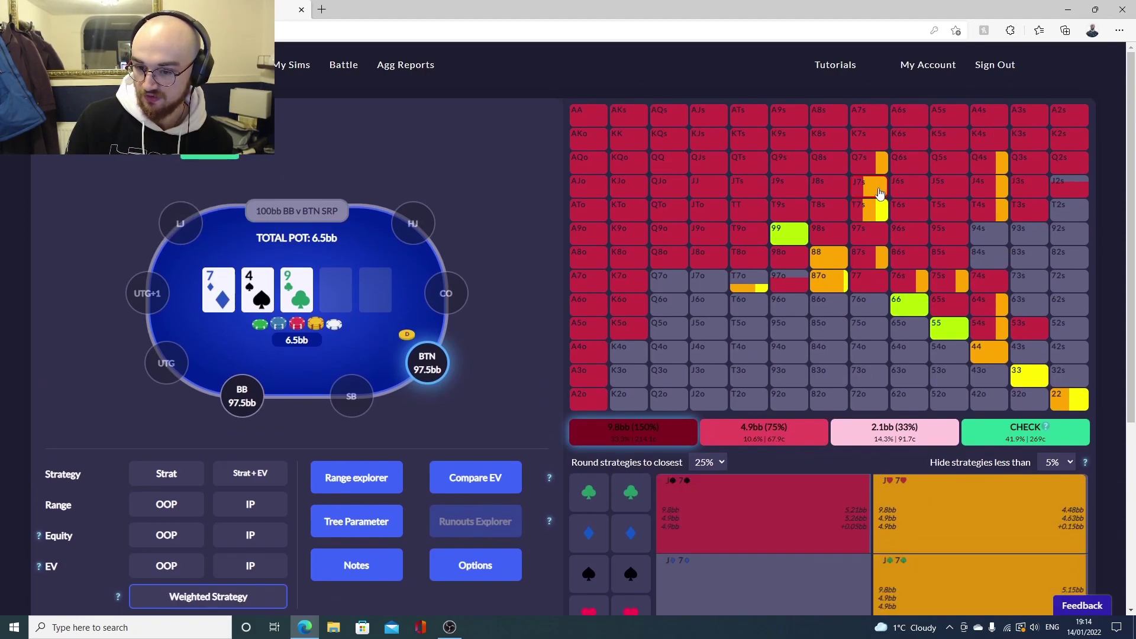
pyautogui.click(864, 164)
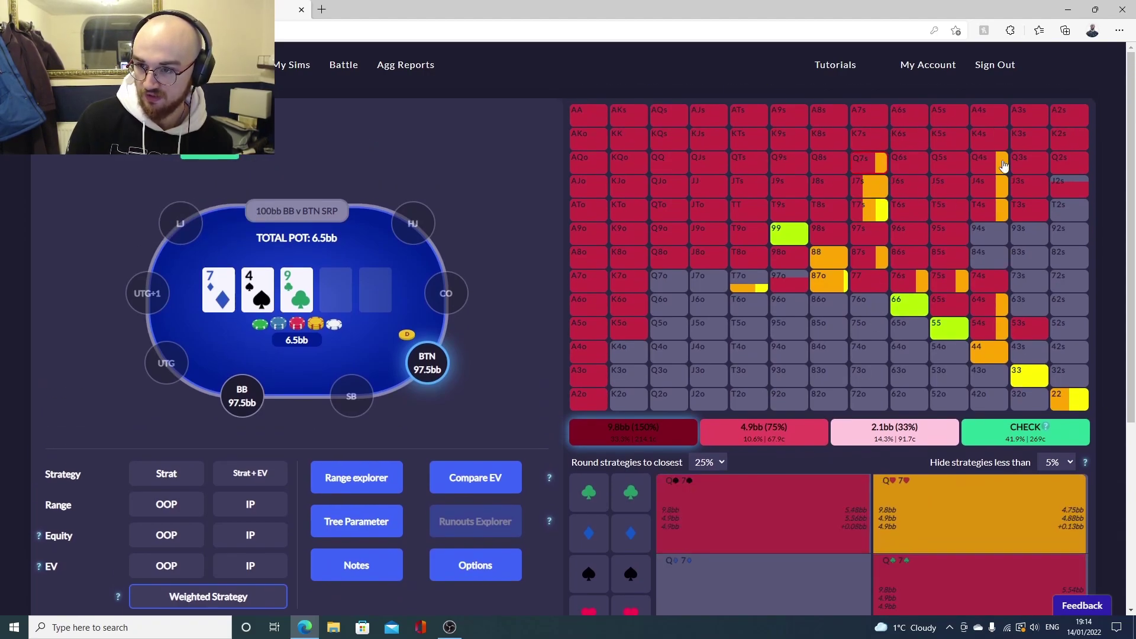
pyautogui.click(999, 210)
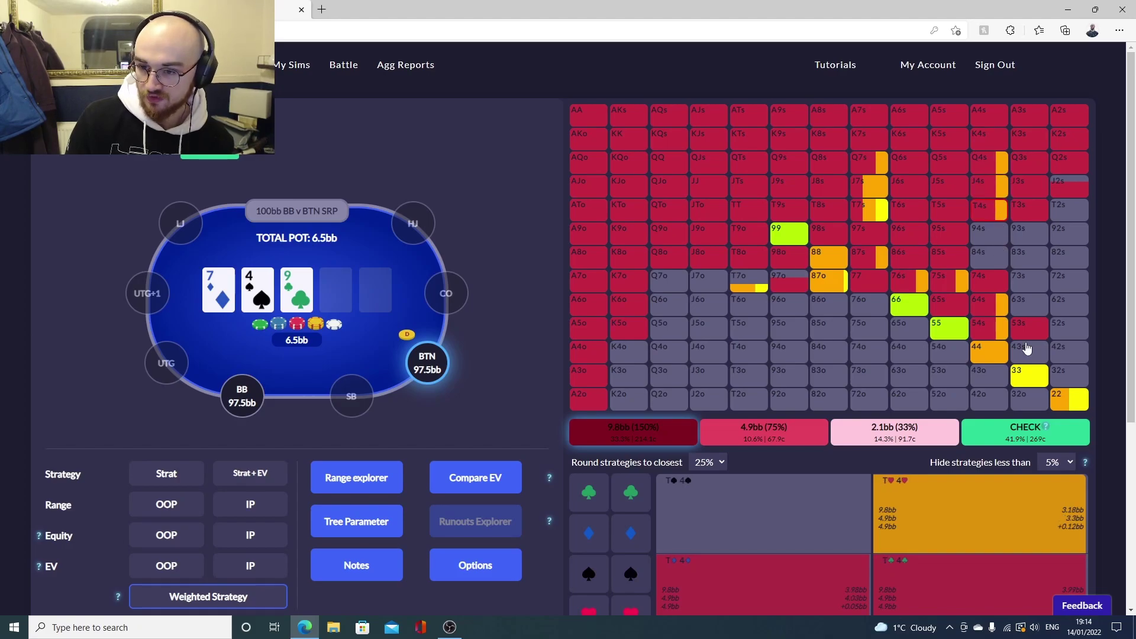
# - Examine the EV difference between betting 9.8bb and 4.9bb for the 44, A9o, TT and 99 combinations
pyautogui.click(986, 358)
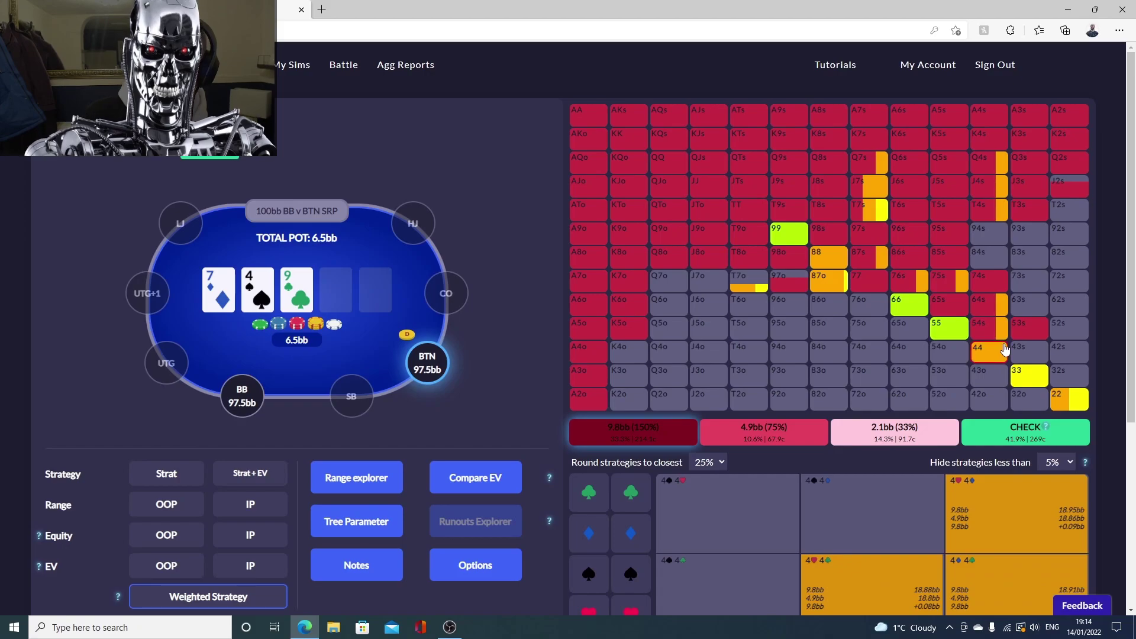
pyautogui.scroll(-2, 1100, 295)
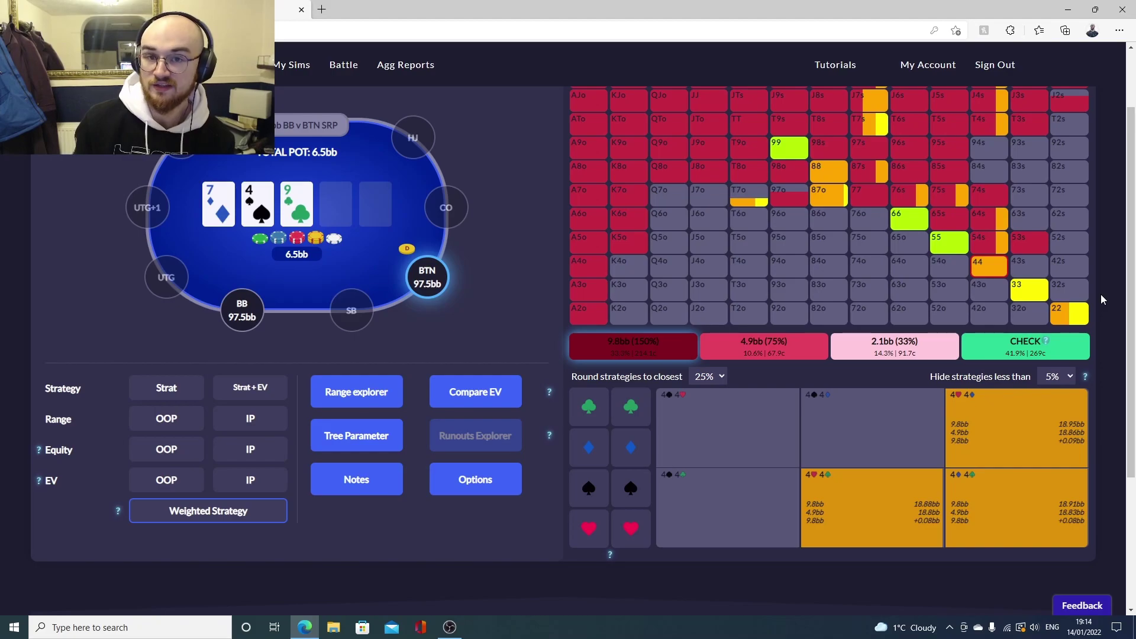
pyautogui.click(600, 152)
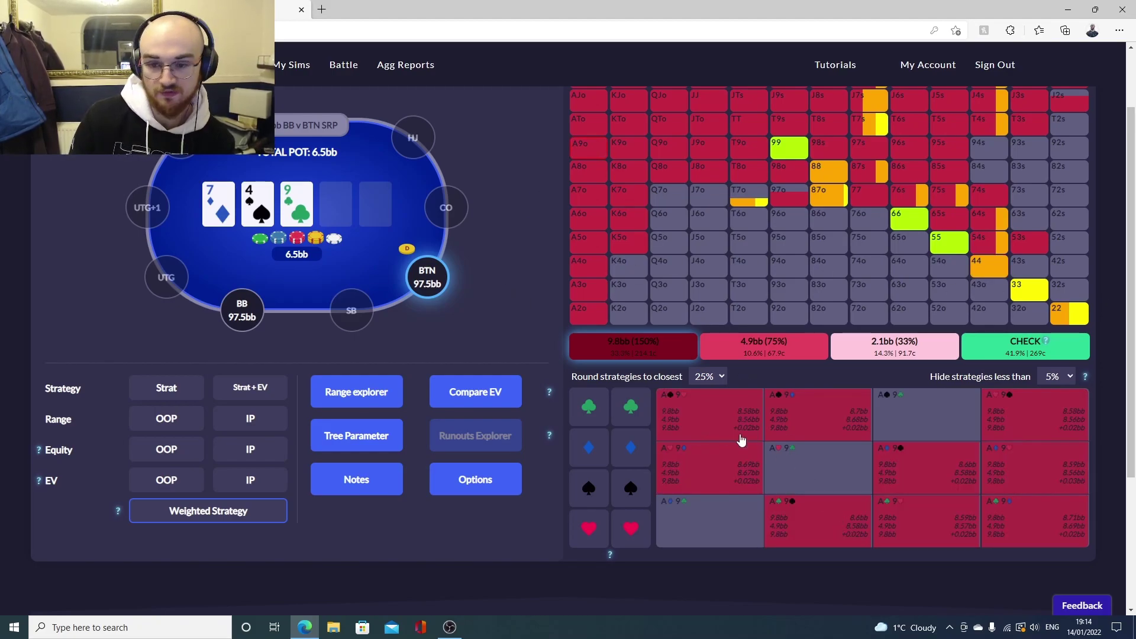
pyautogui.click(747, 126)
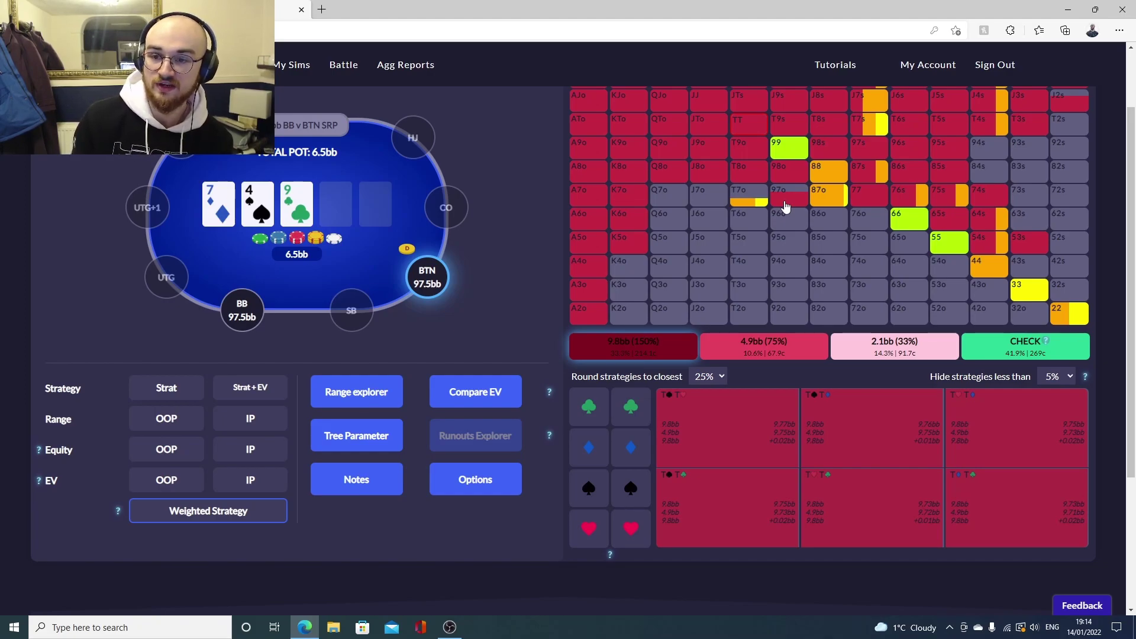
pyautogui.scroll(2, 793, 190)
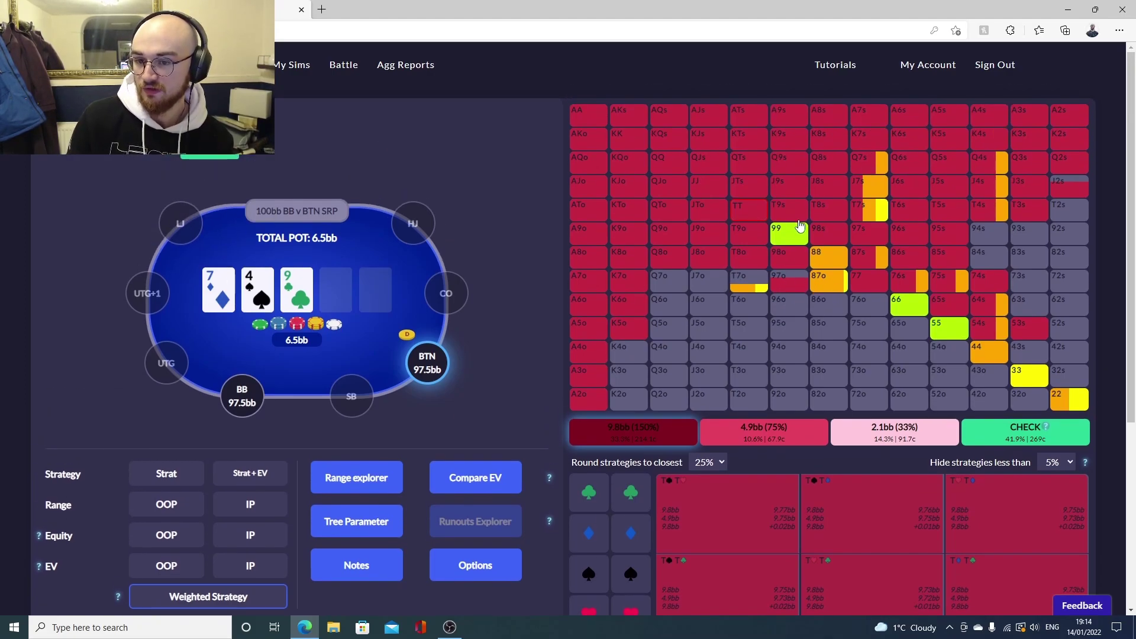
pyautogui.click(794, 235)
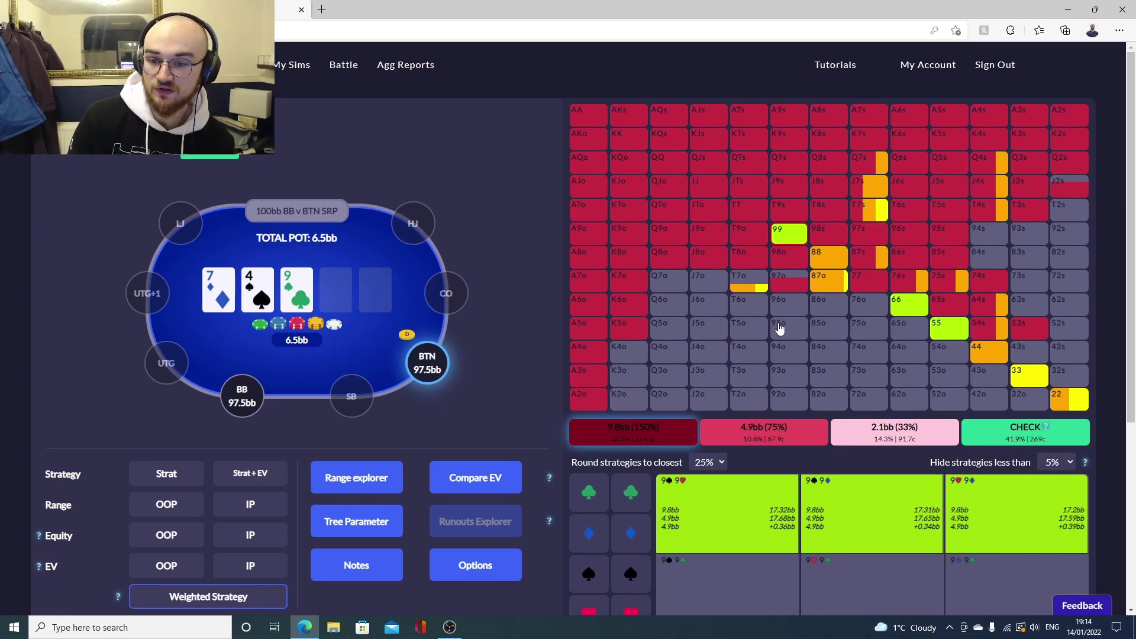
# - Examine the EV difference between betting 9.8bb and 4.9bb for the TT and 44 combinations
pyautogui.click(743, 217)
pyautogui.scroll(-3, 795, 536)
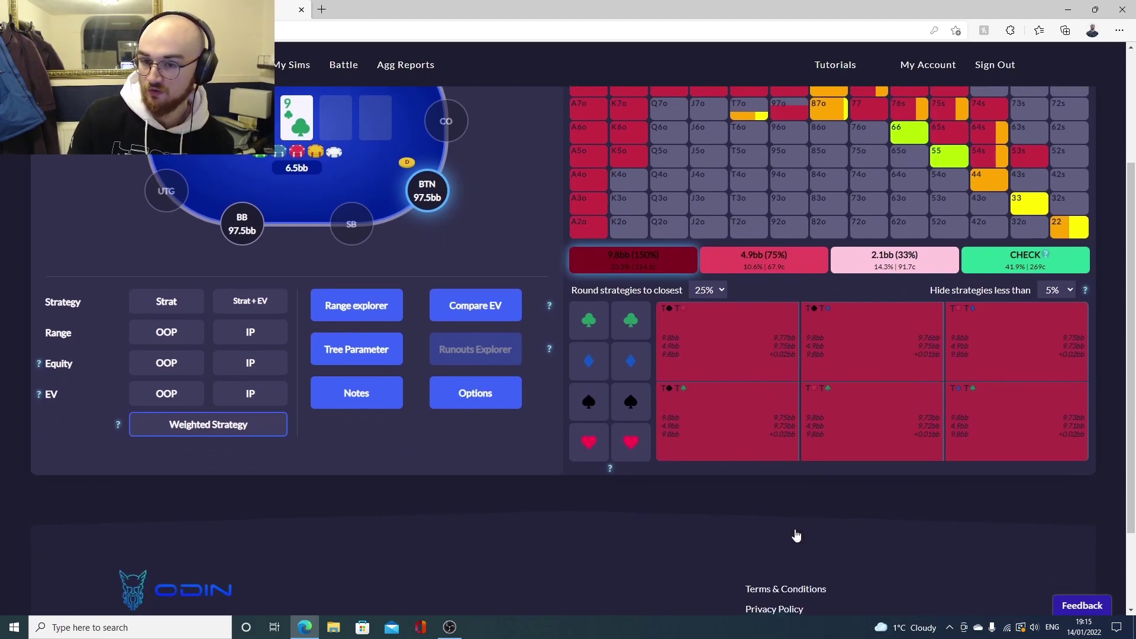
pyautogui.click(986, 181)
pyautogui.scroll(3, 832, 290)
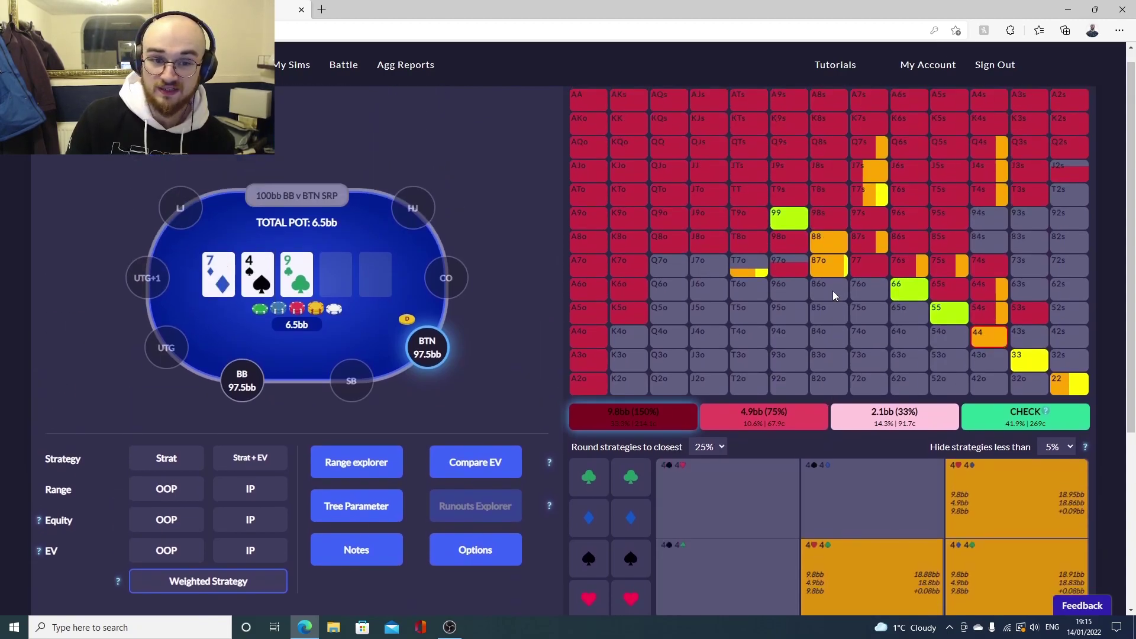
pyautogui.scroll(-1, 927, 372)
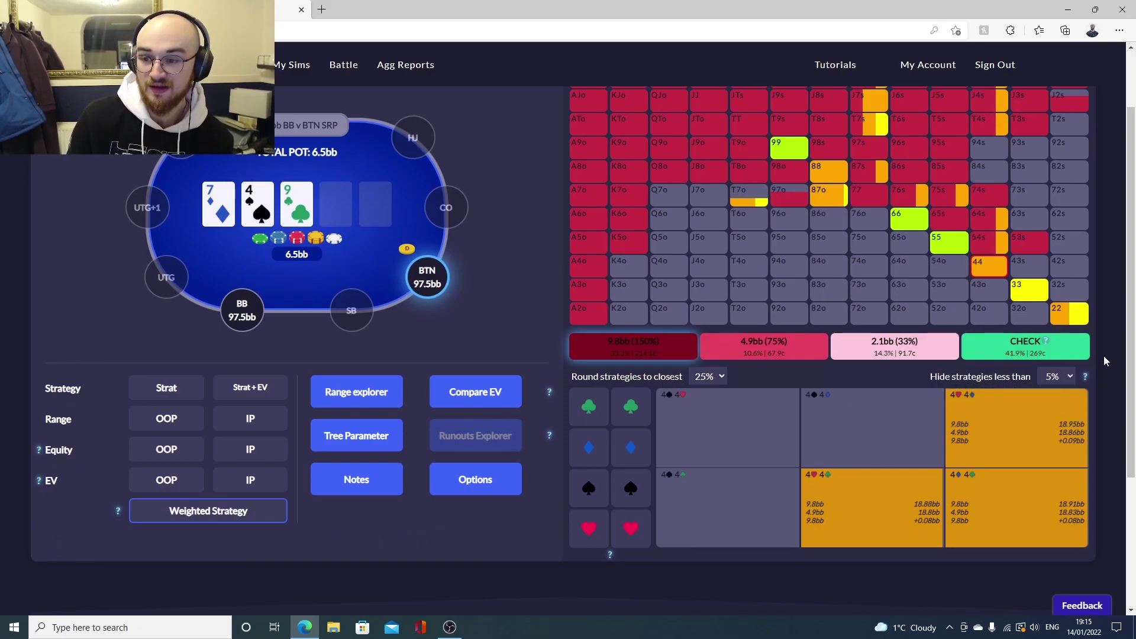
pyautogui.scroll(2, 1102, 356)
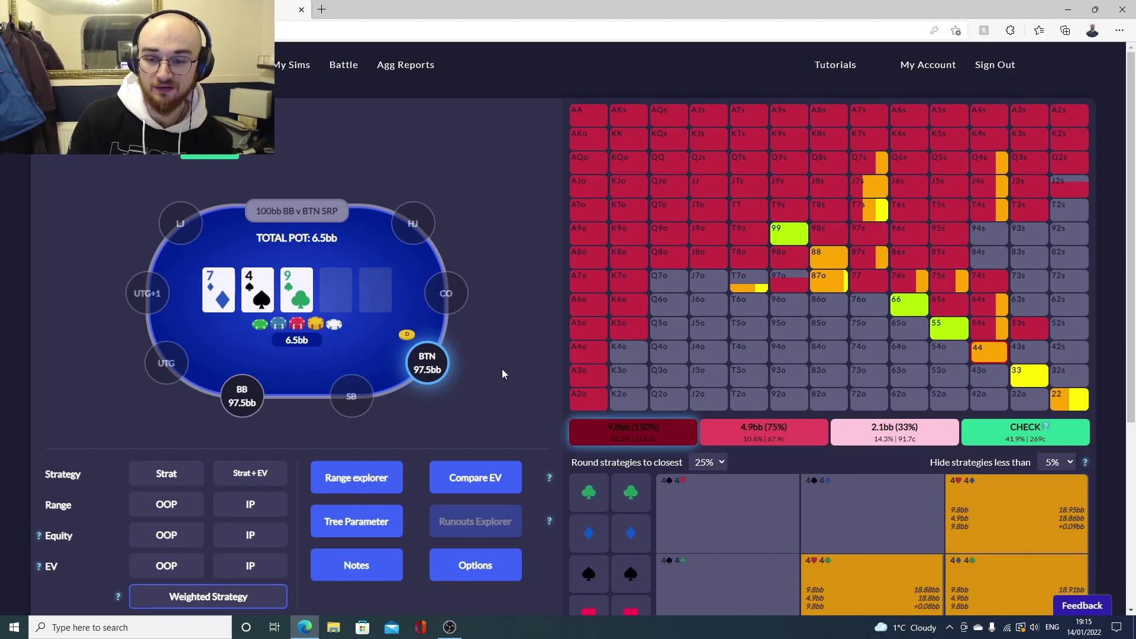
# - Compare the EV of betting 9.8bb with checking, examining the A9o and KK combinations
pyautogui.scroll(-2, 513, 360)
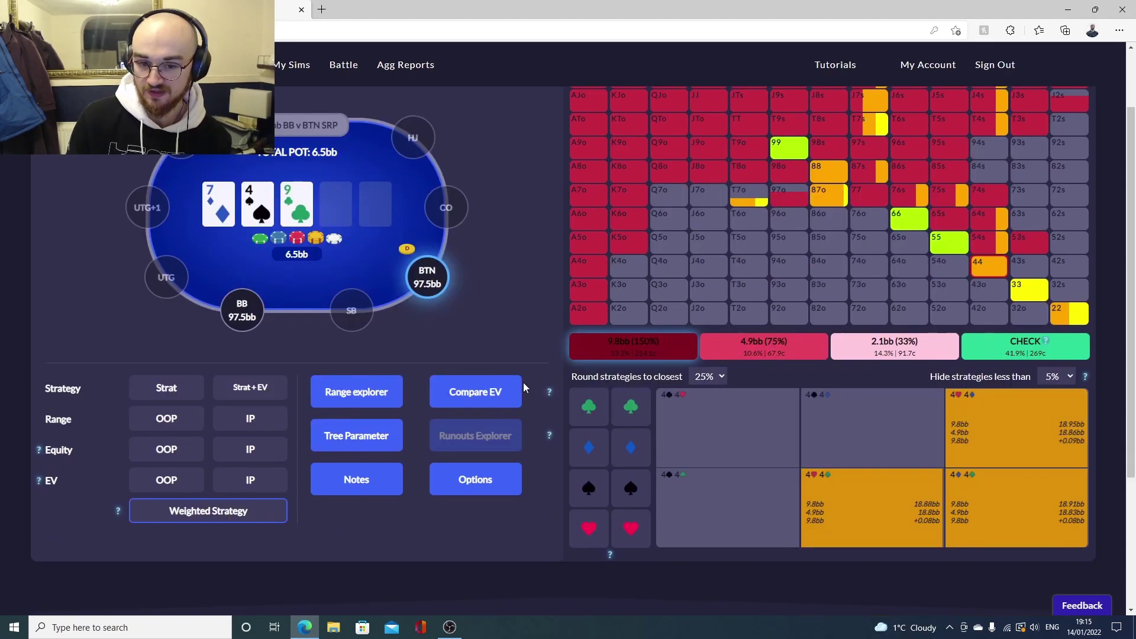
pyautogui.click(488, 396)
pyautogui.click(658, 227)
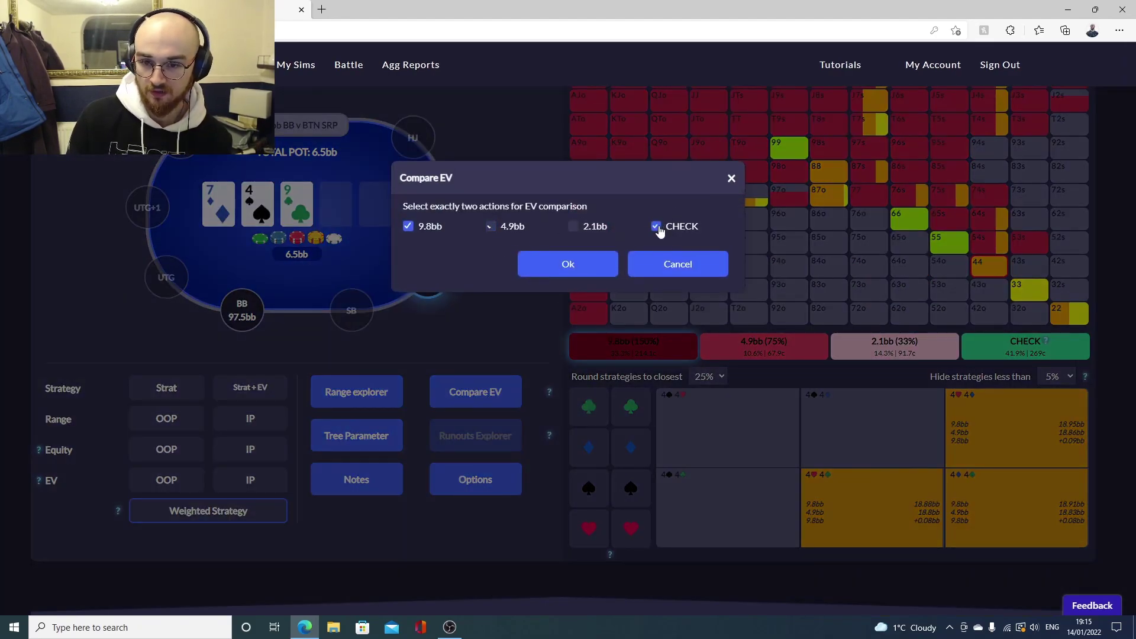
pyautogui.click(550, 276)
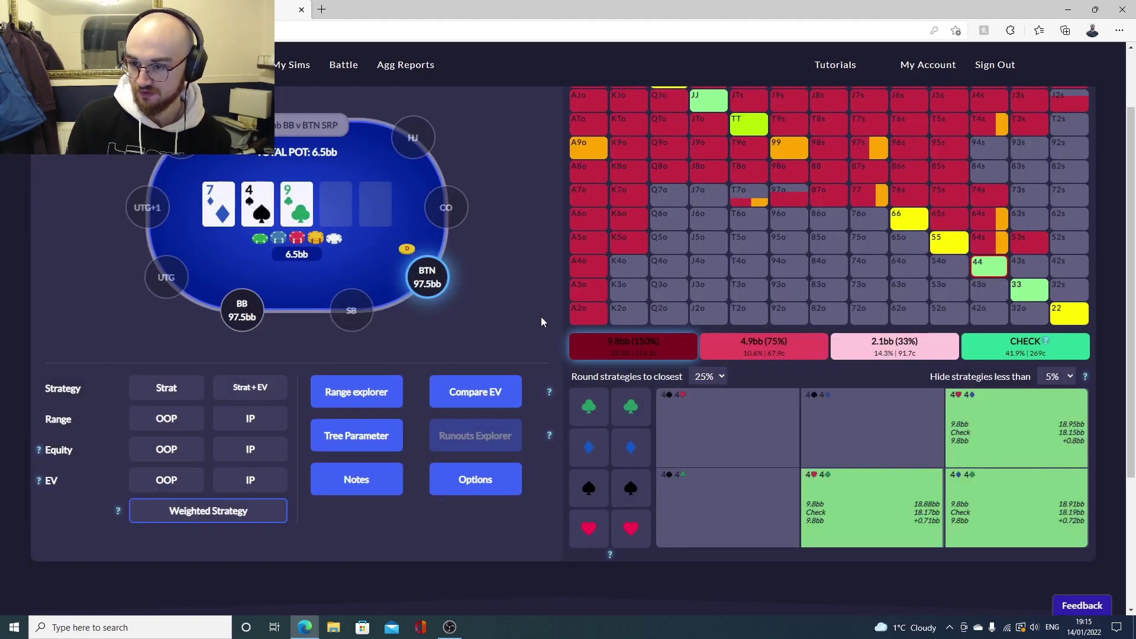
pyautogui.scroll(2, 541, 317)
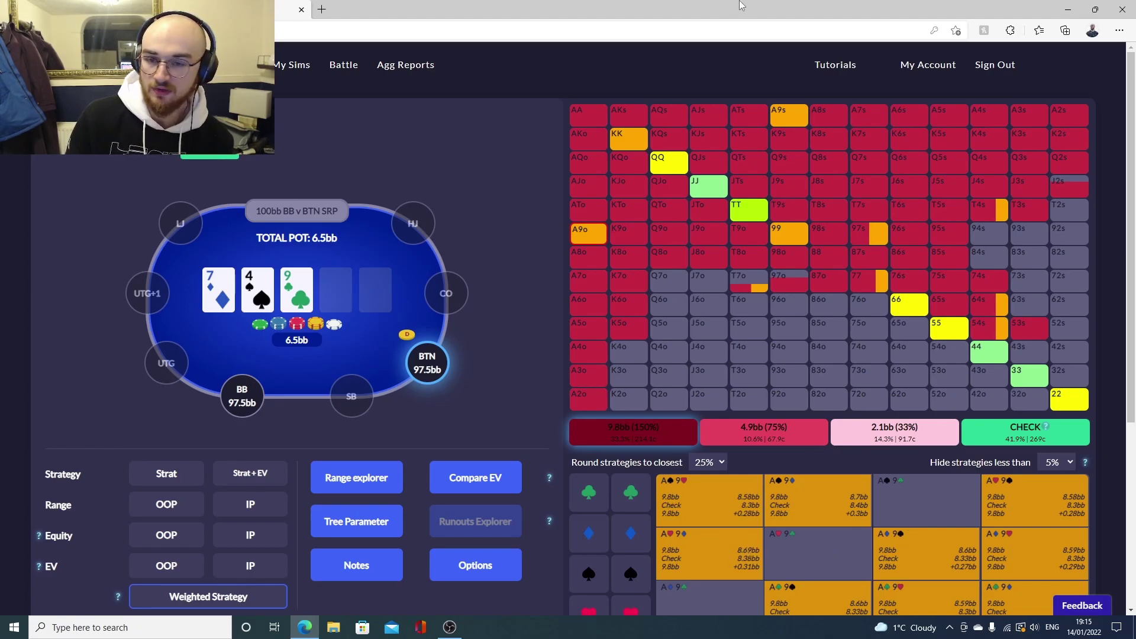
pyautogui.click(629, 141)
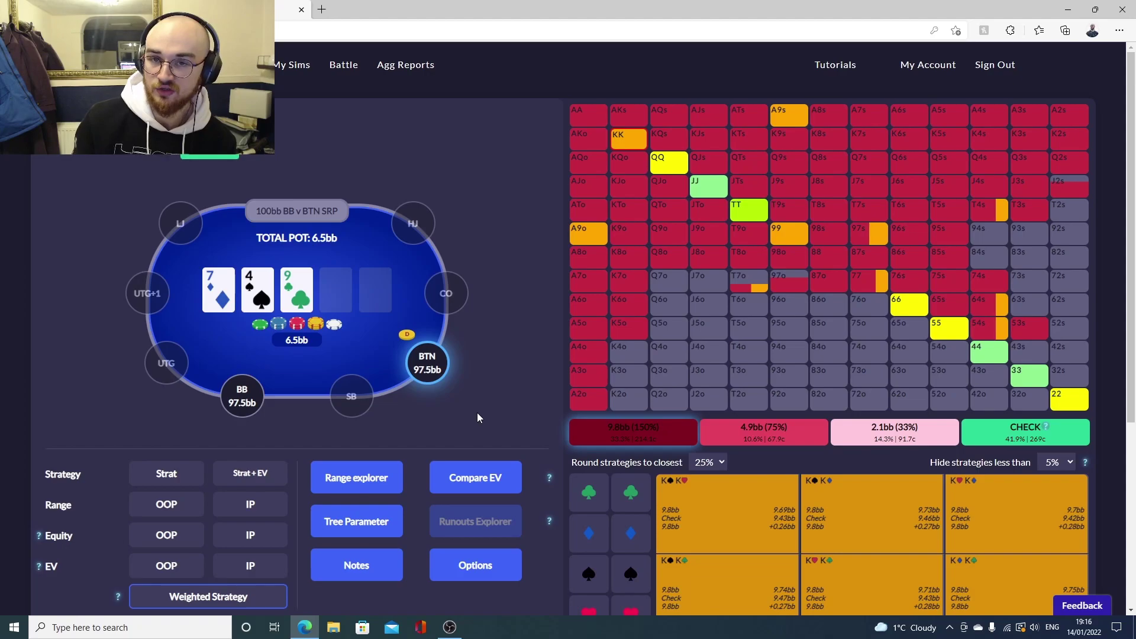
# - Compare the EV of betting 2.1bb with checking, examining the 87o, 98o and Q8o combinations
pyautogui.click(479, 482)
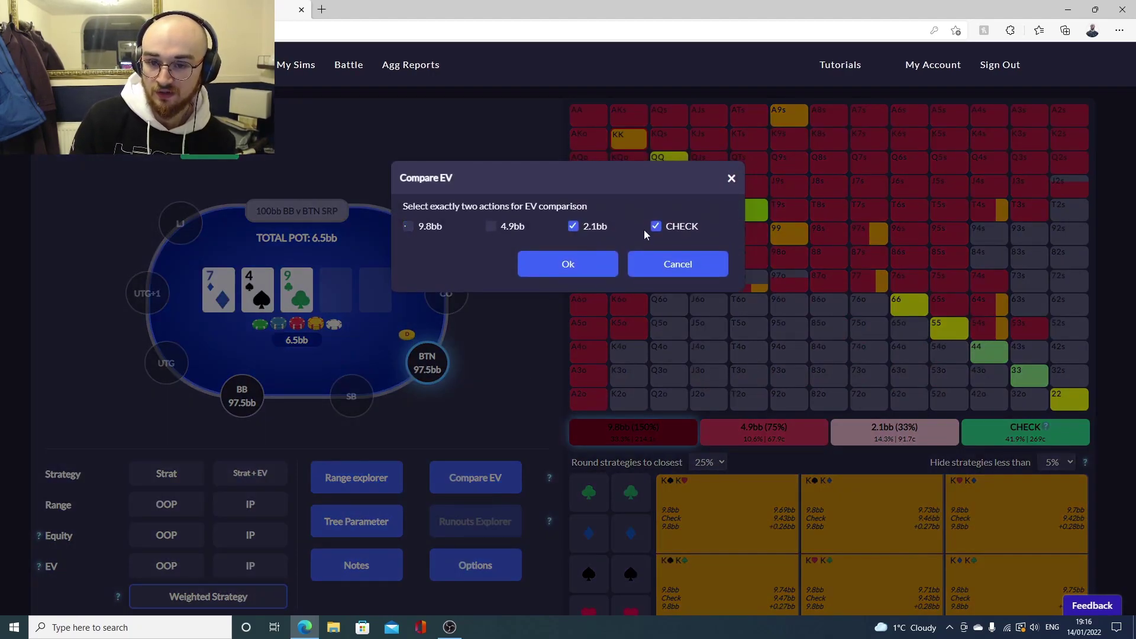
pyautogui.click(595, 263)
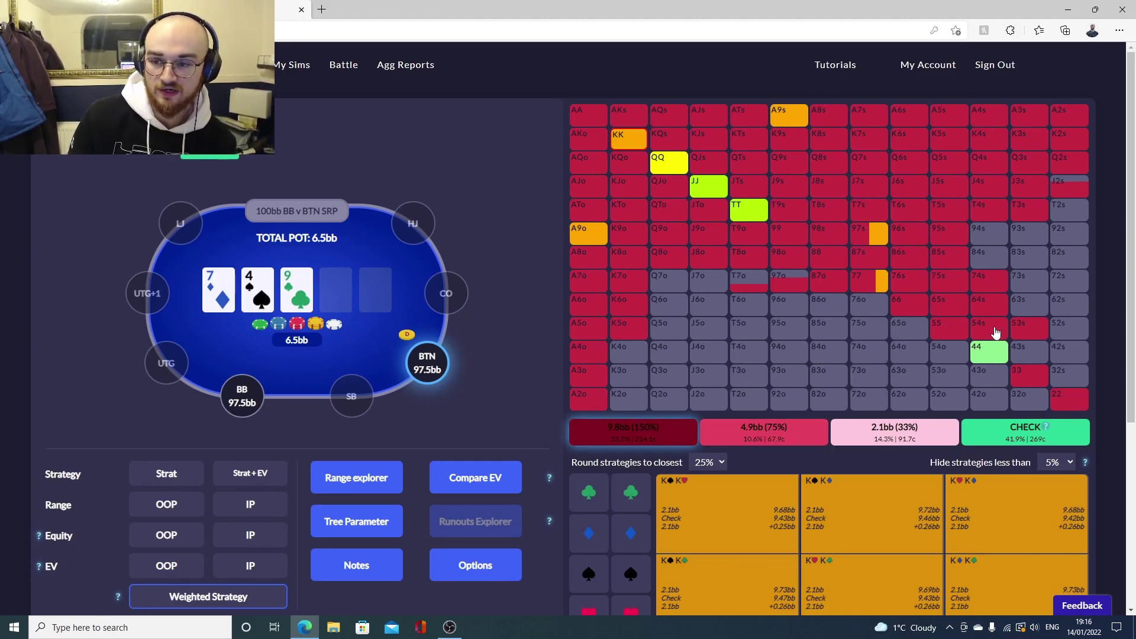
pyautogui.click(838, 287)
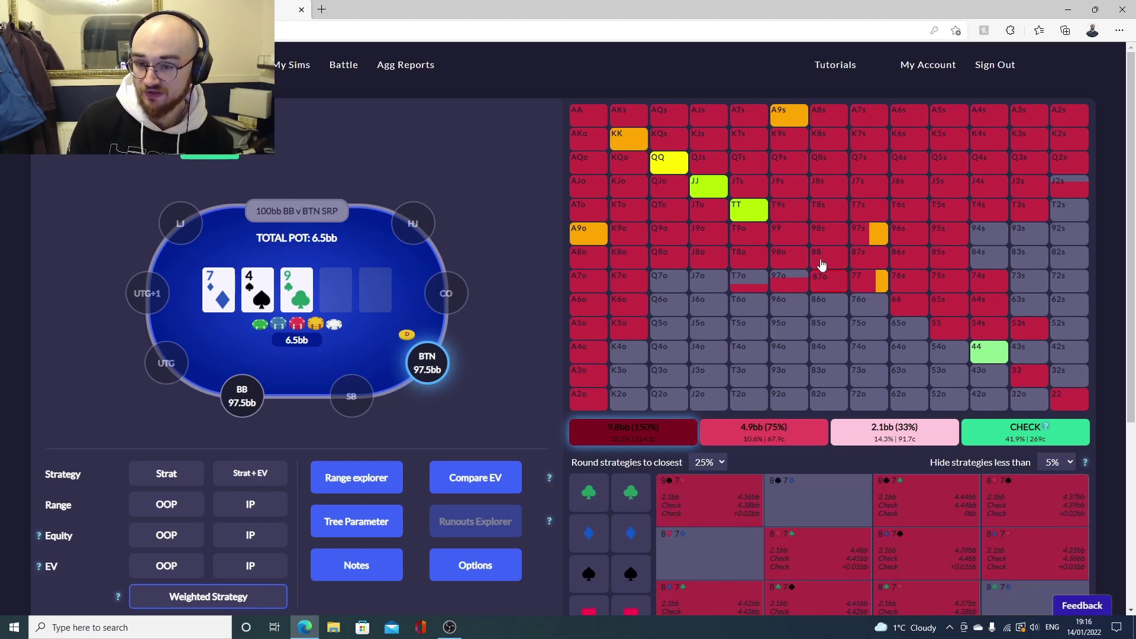
pyautogui.click(787, 259)
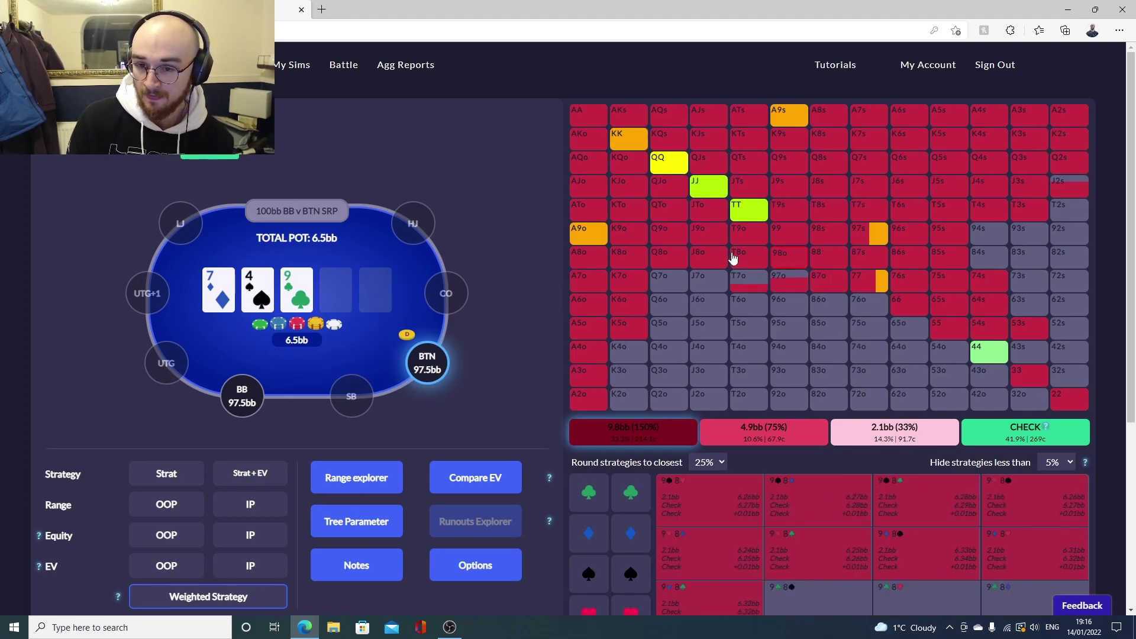
pyautogui.click(697, 239)
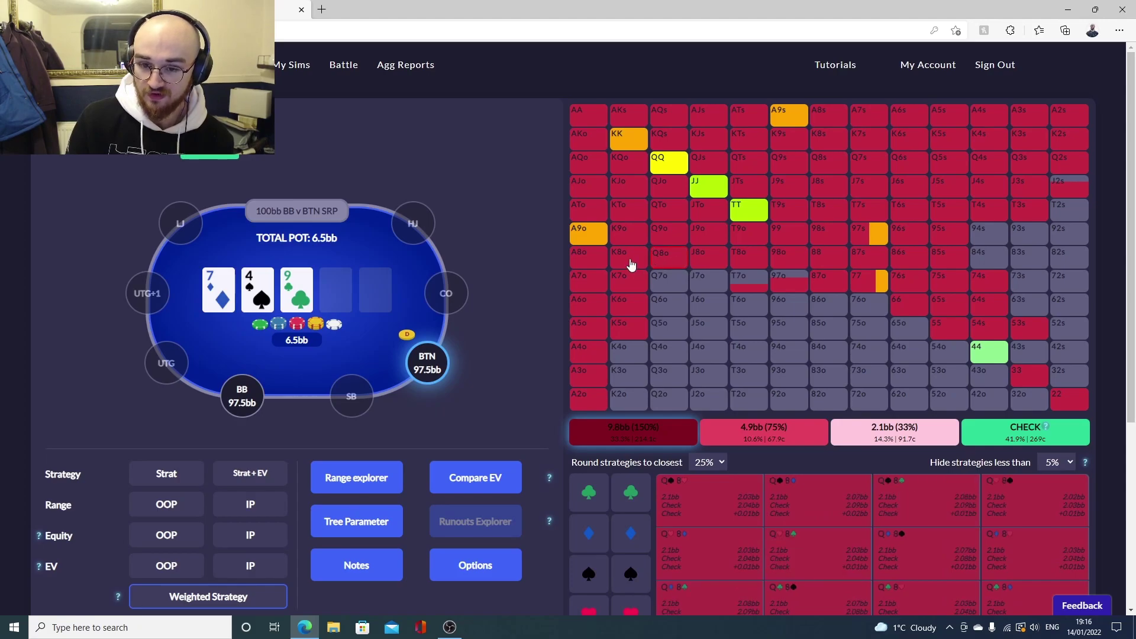
# - Examine the EV difference between betting 2.1bb and checking for K5o, AJo, AKs, Q3s and K5s
pyautogui.click(642, 327)
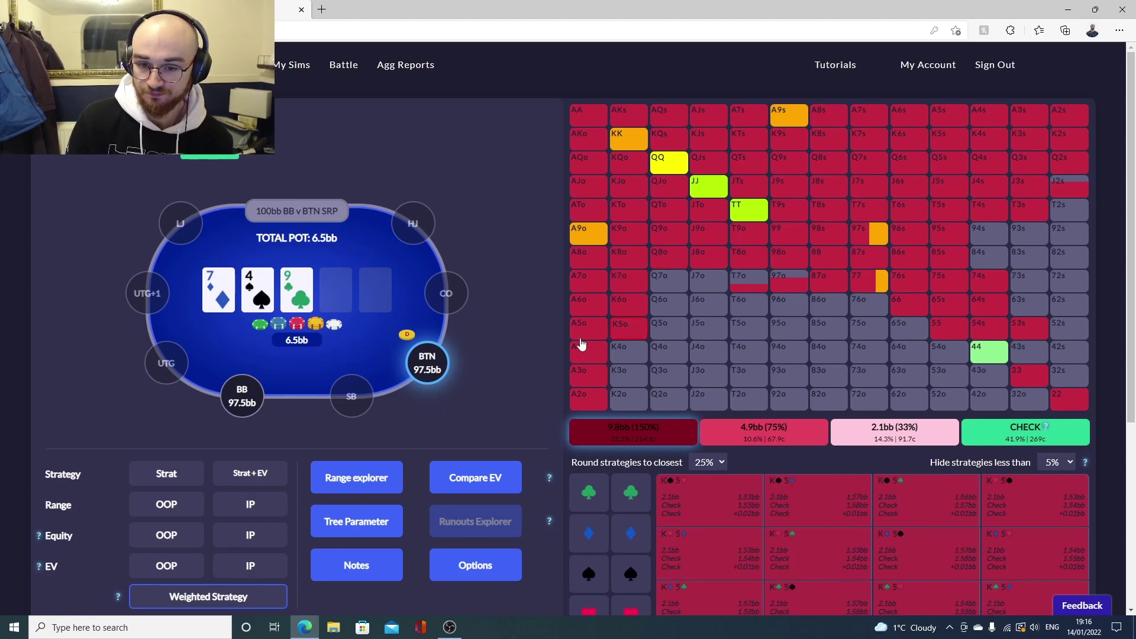
pyautogui.click(622, 301)
pyautogui.click(588, 188)
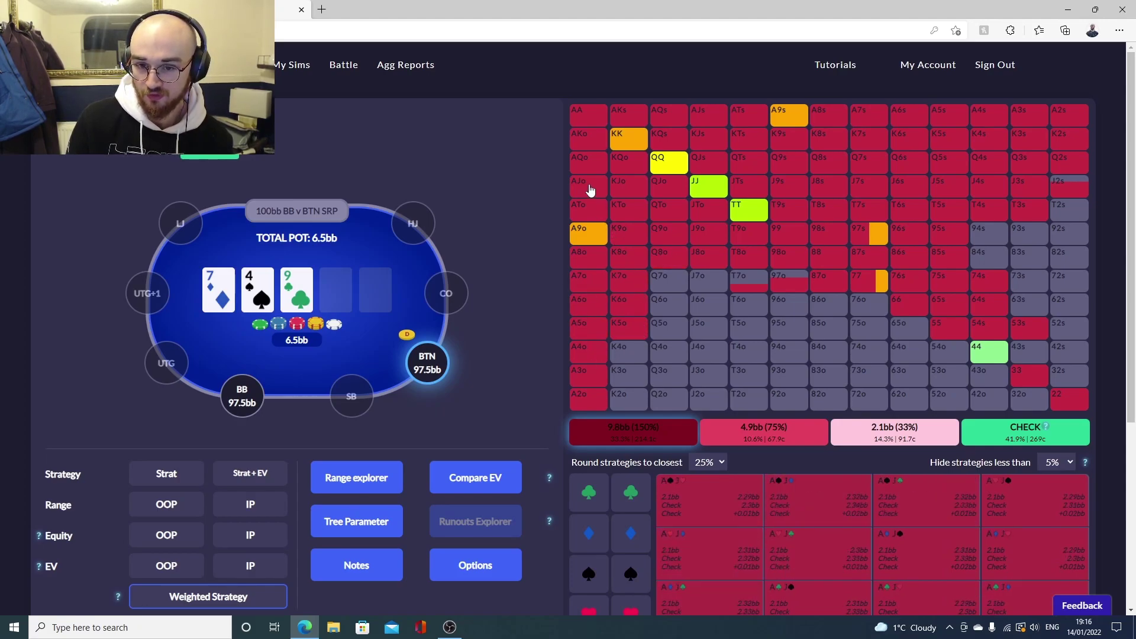
pyautogui.click(632, 116)
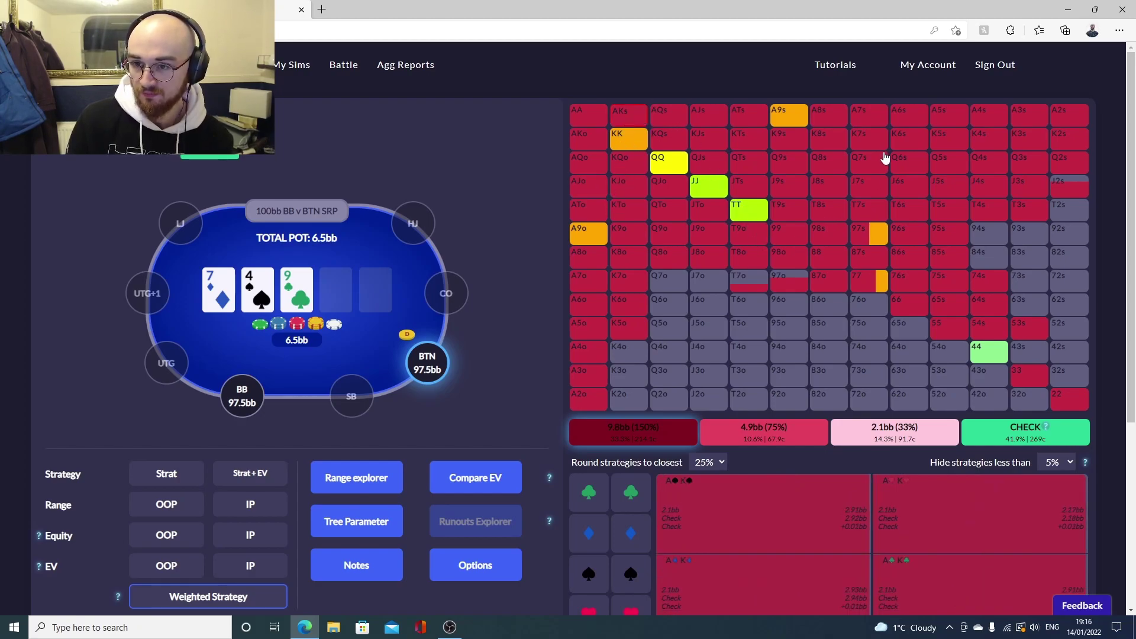
pyautogui.click(1040, 161)
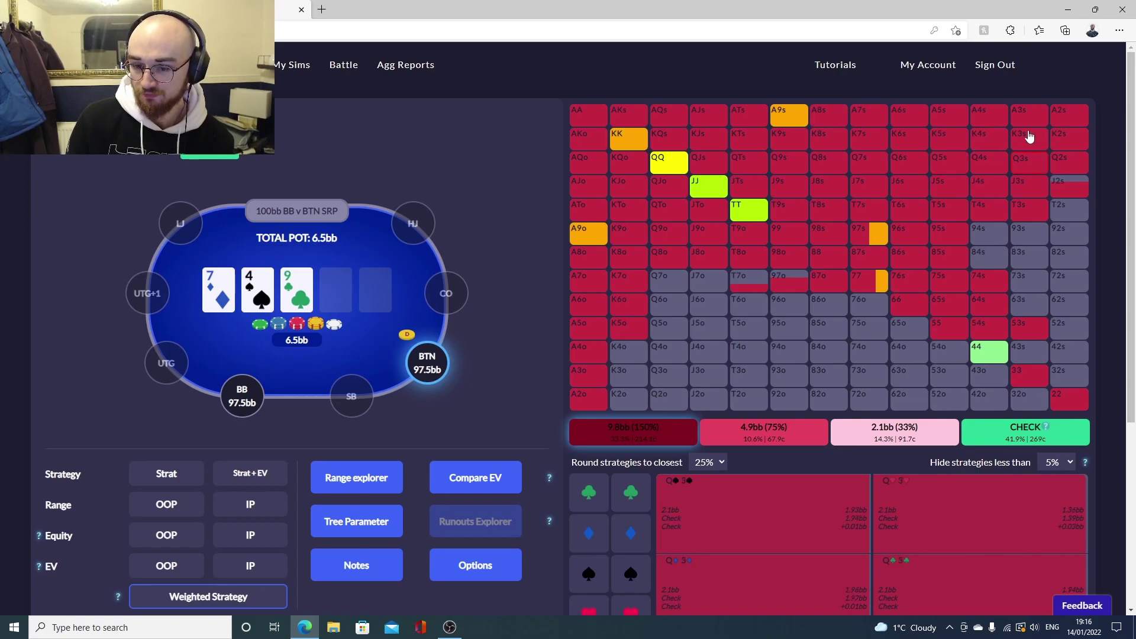
pyautogui.click(954, 142)
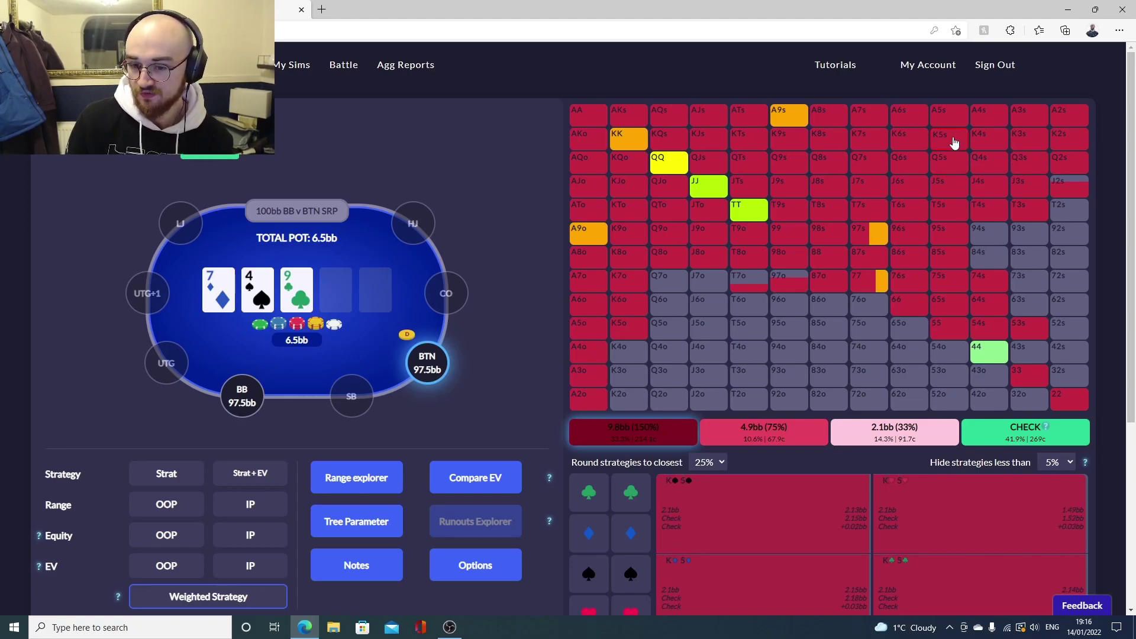
pyautogui.scroll(-2, 812, 343)
pyautogui.scroll(2, 811, 347)
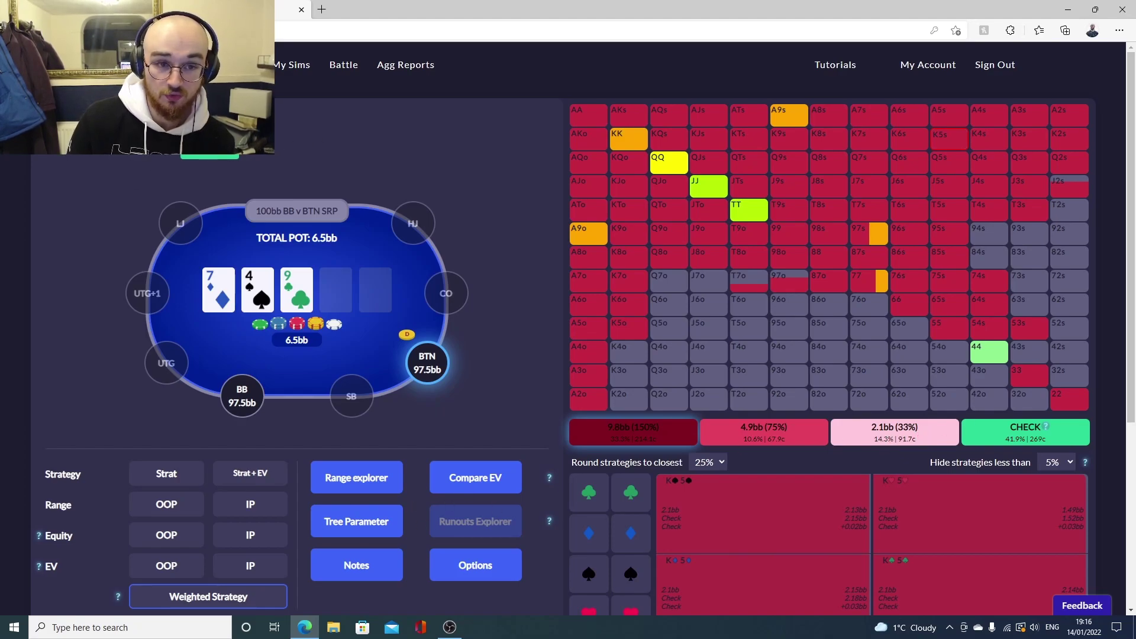
# - Examine the EV difference between betting 2.1bb and checking for the A5s, A4s and Q5s combinations
pyautogui.click(166, 473)
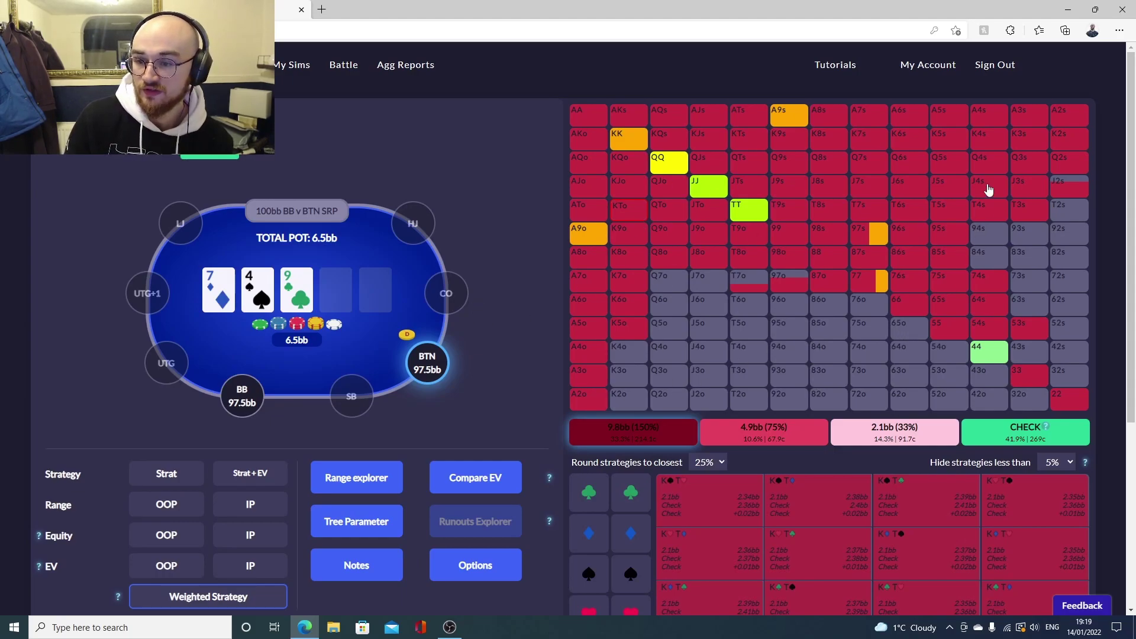
pyautogui.click(947, 119)
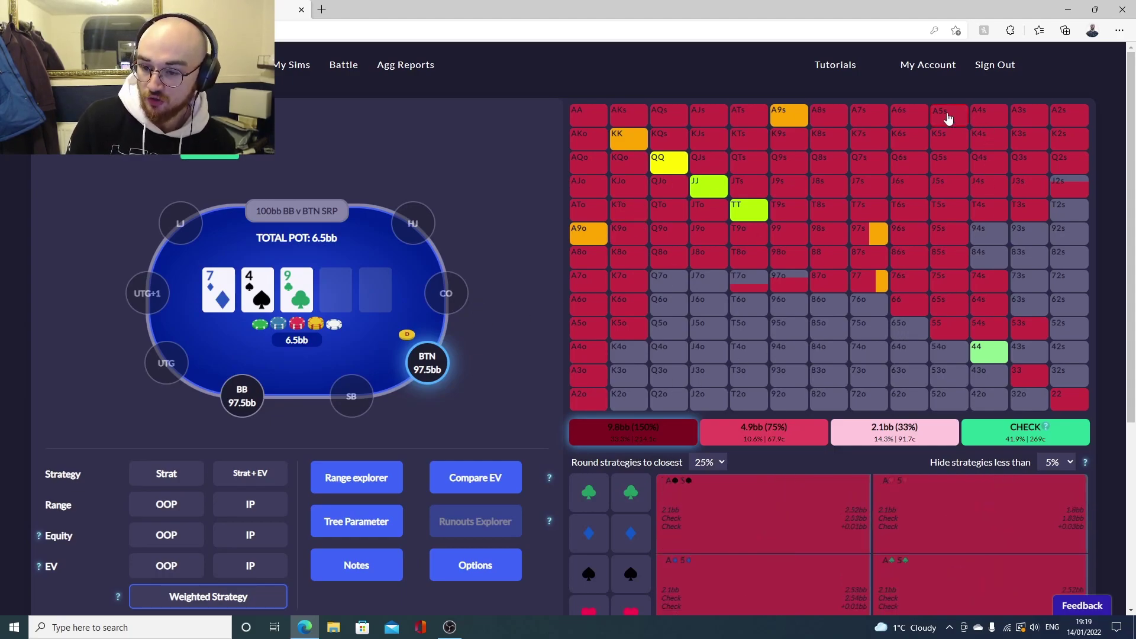
pyautogui.click(978, 123)
pyautogui.click(954, 169)
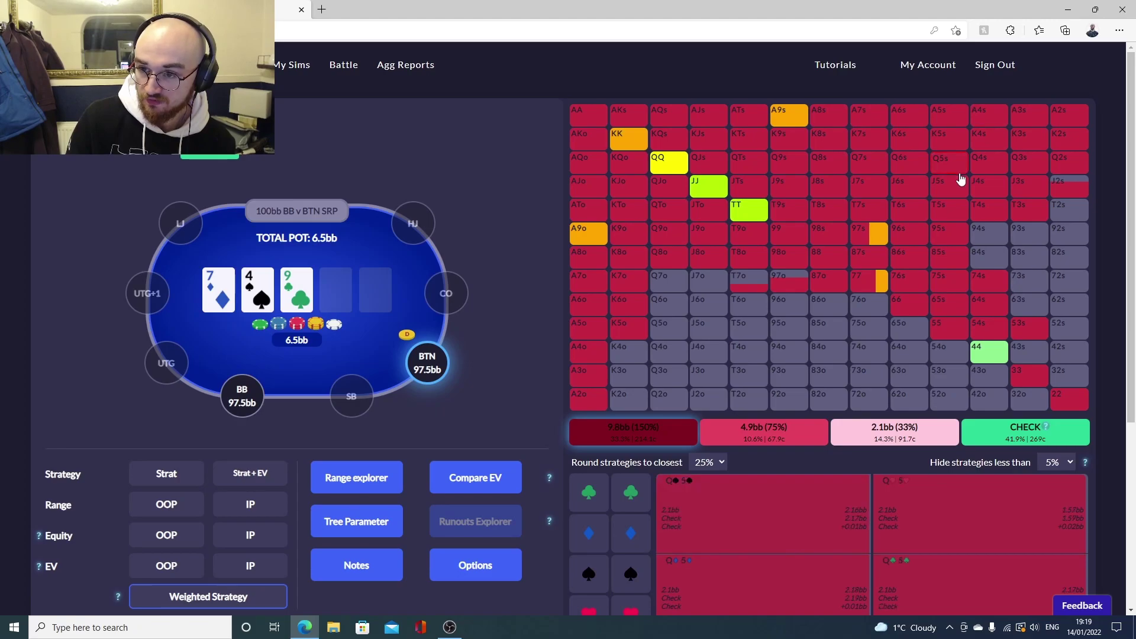
pyautogui.scroll(-1, 960, 179)
pyautogui.scroll(1, 964, 296)
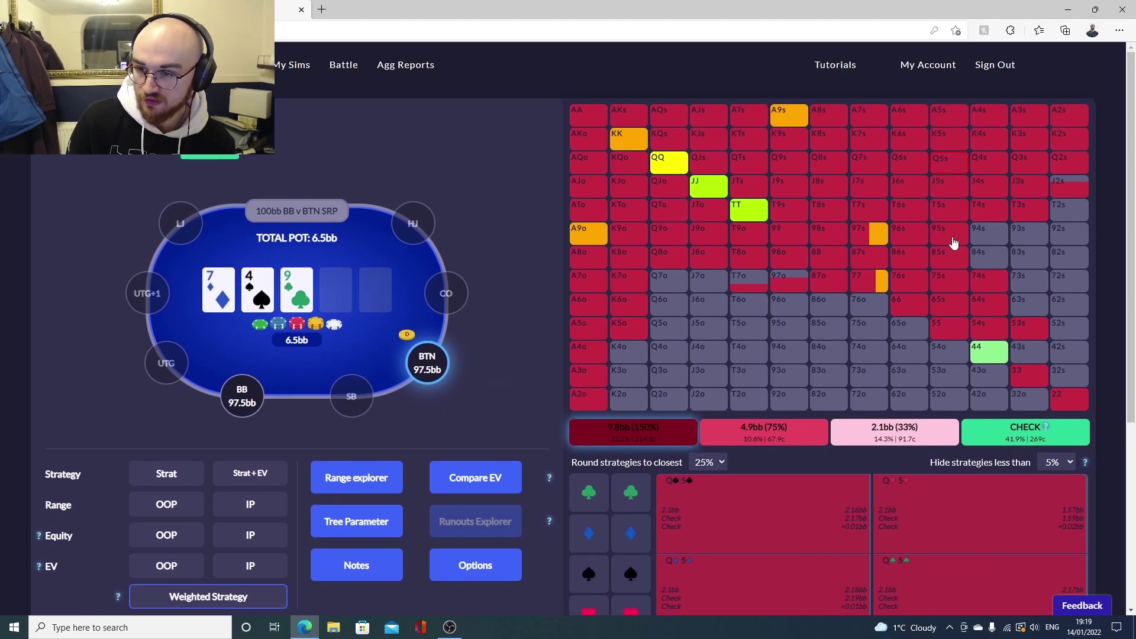
# - Examine the EV difference between betting 2.1bb and checking for the Q4s and J4s combinations
pyautogui.click(989, 158)
pyautogui.scroll(-1, 1023, 302)
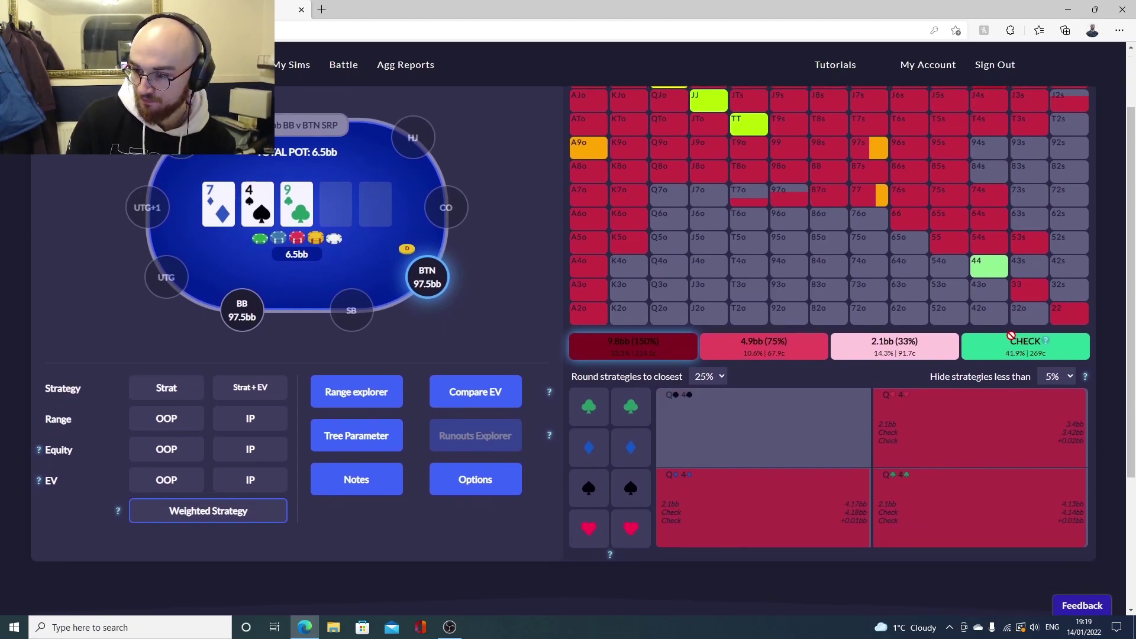
pyautogui.scroll(1, 1006, 330)
pyautogui.click(980, 190)
pyautogui.scroll(-1, 985, 204)
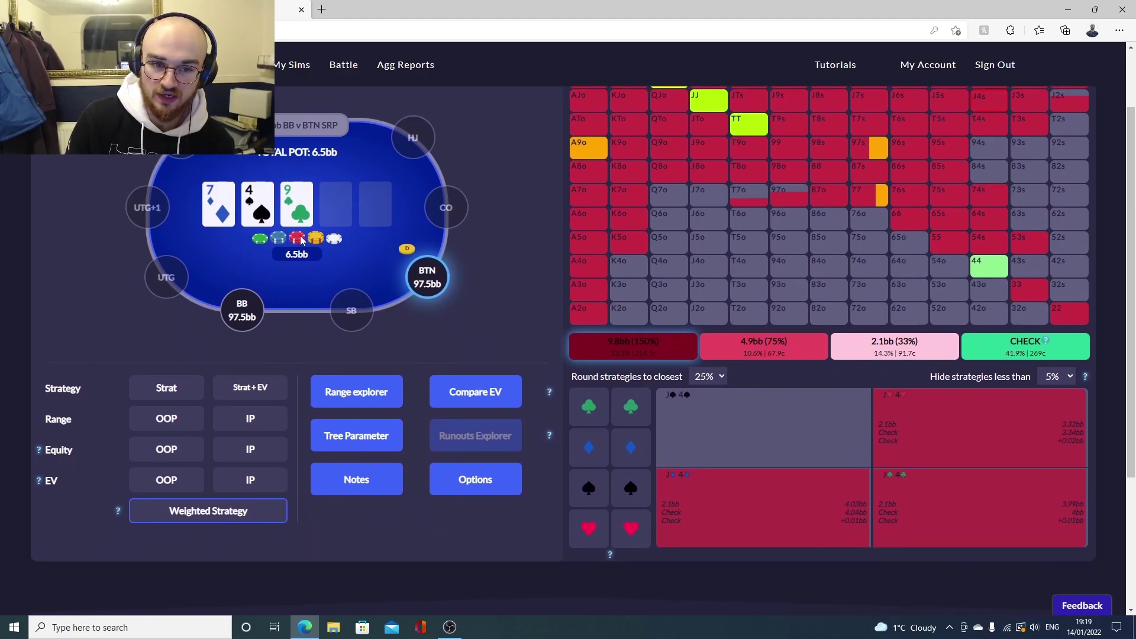
# - Examine the EV difference between betting 2.1bb and checking for T4s, T5s, T3s and J3s
pyautogui.click(1000, 130)
pyautogui.click(946, 127)
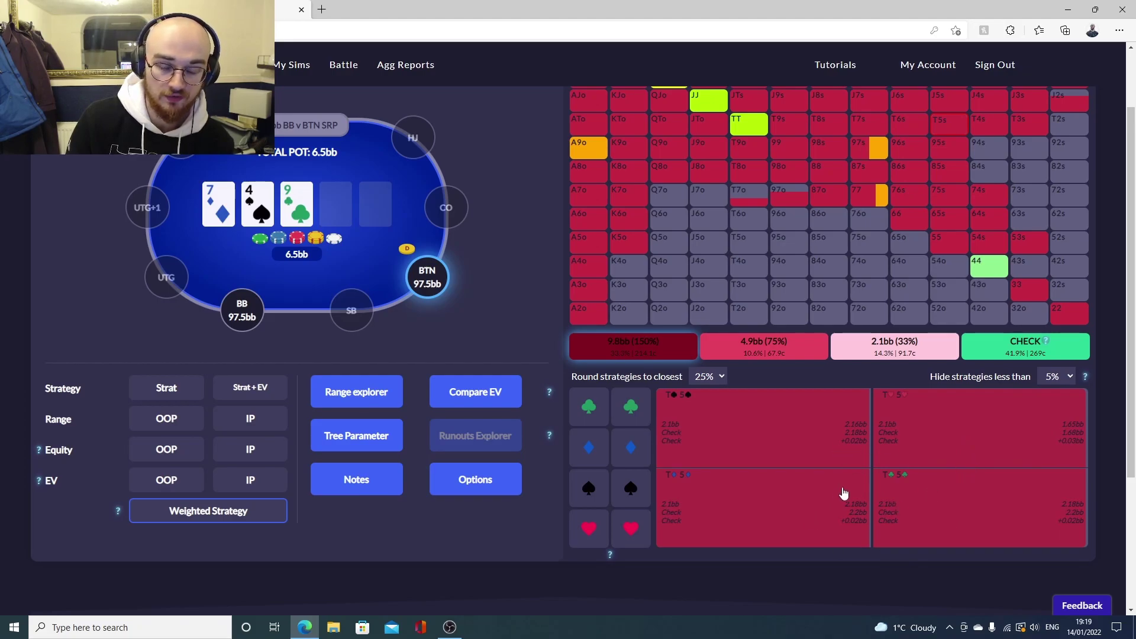
pyautogui.scroll(2, 1014, 266)
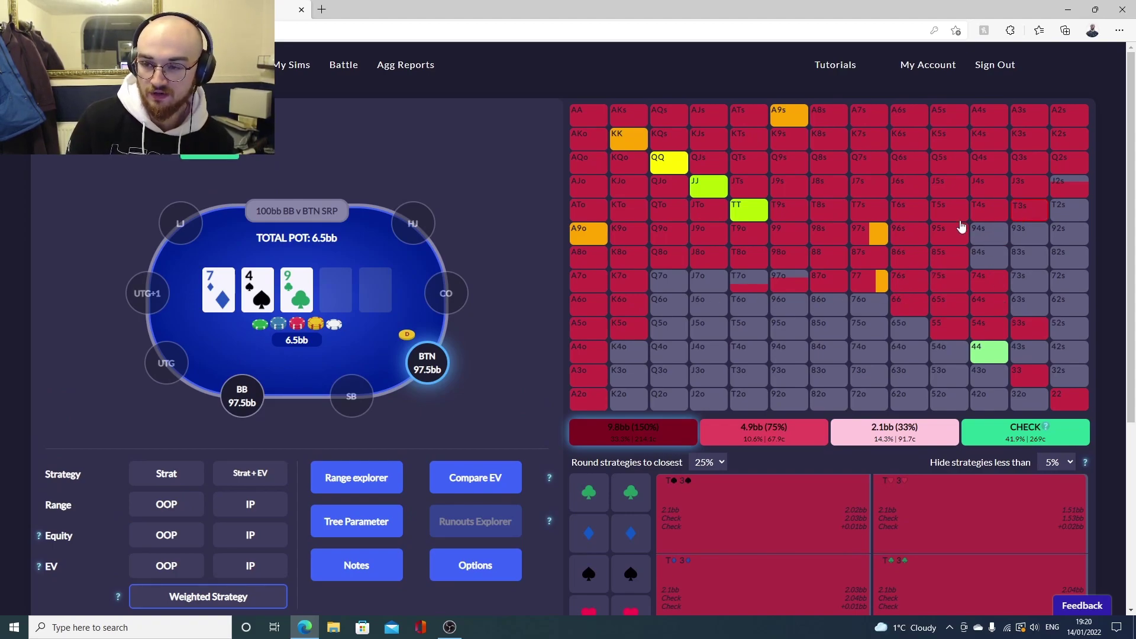
pyautogui.scroll(-2, 970, 213)
pyautogui.scroll(2, 1005, 201)
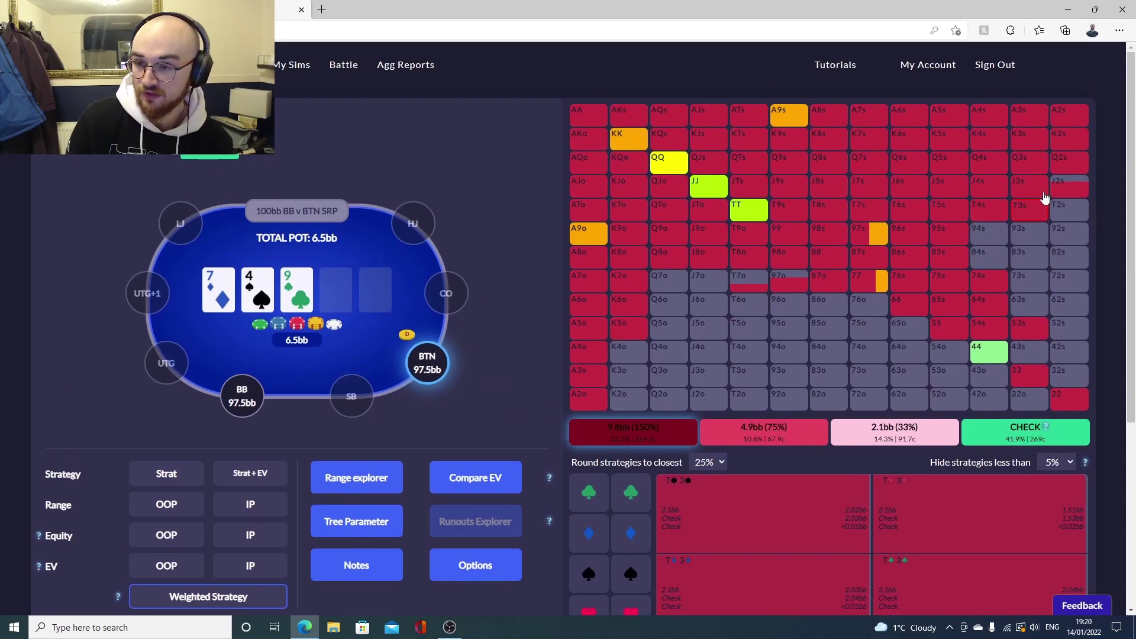
pyautogui.scroll(-2, 1059, 355)
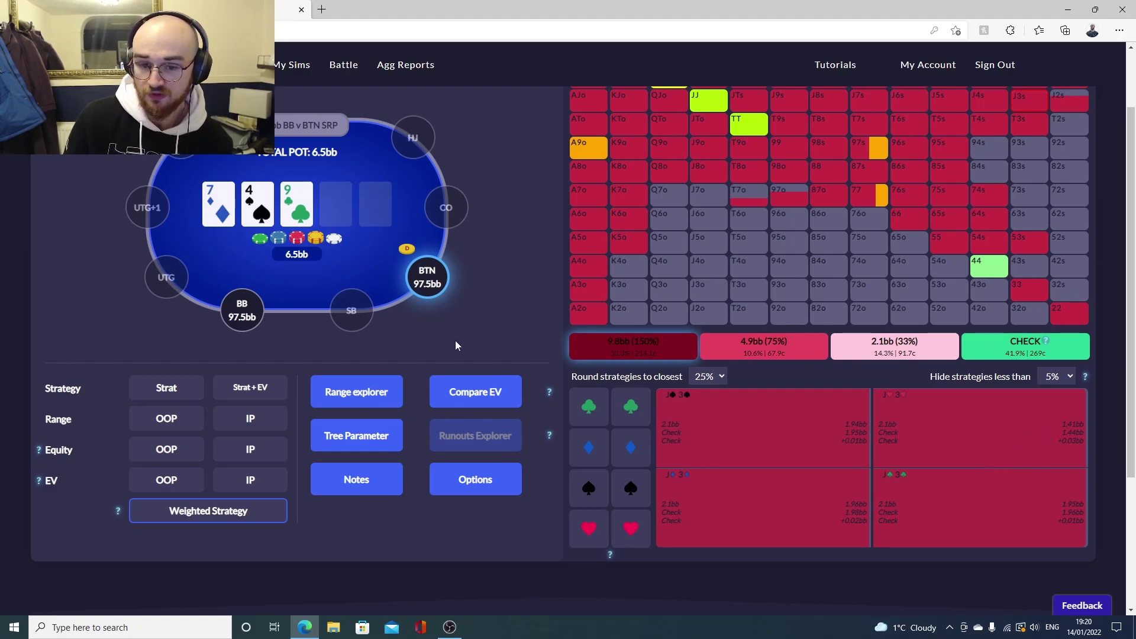
# - Show the BB's response to the 2.1bb bet and compare the EV of raising to 6.5bb with calling
pyautogui.scroll(2, 471, 314)
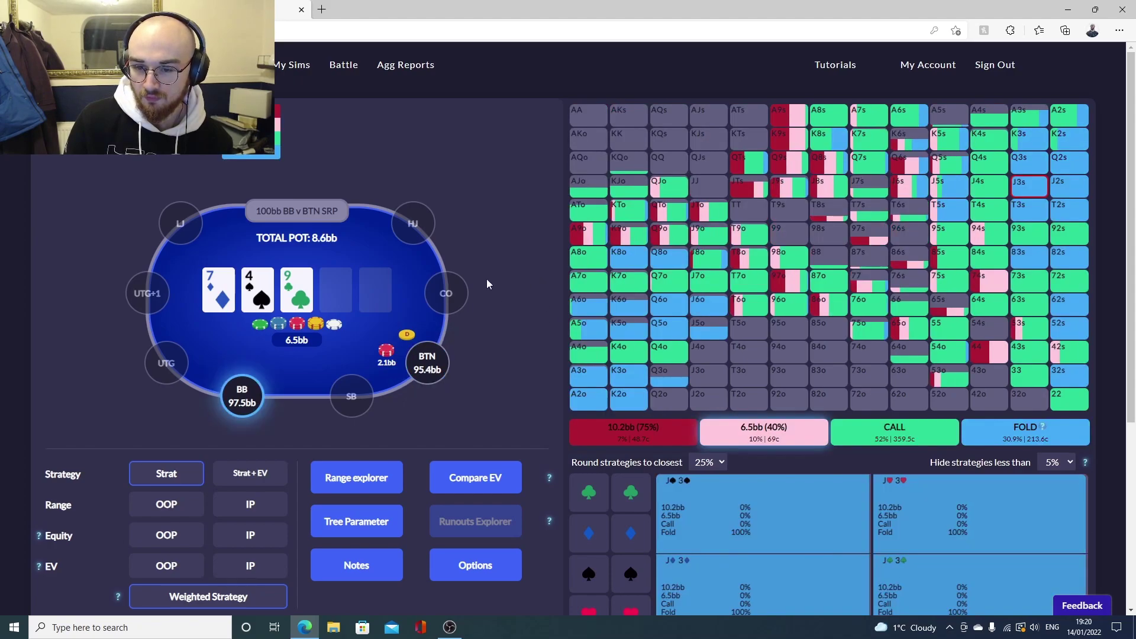
pyautogui.click(485, 473)
pyautogui.click(572, 226)
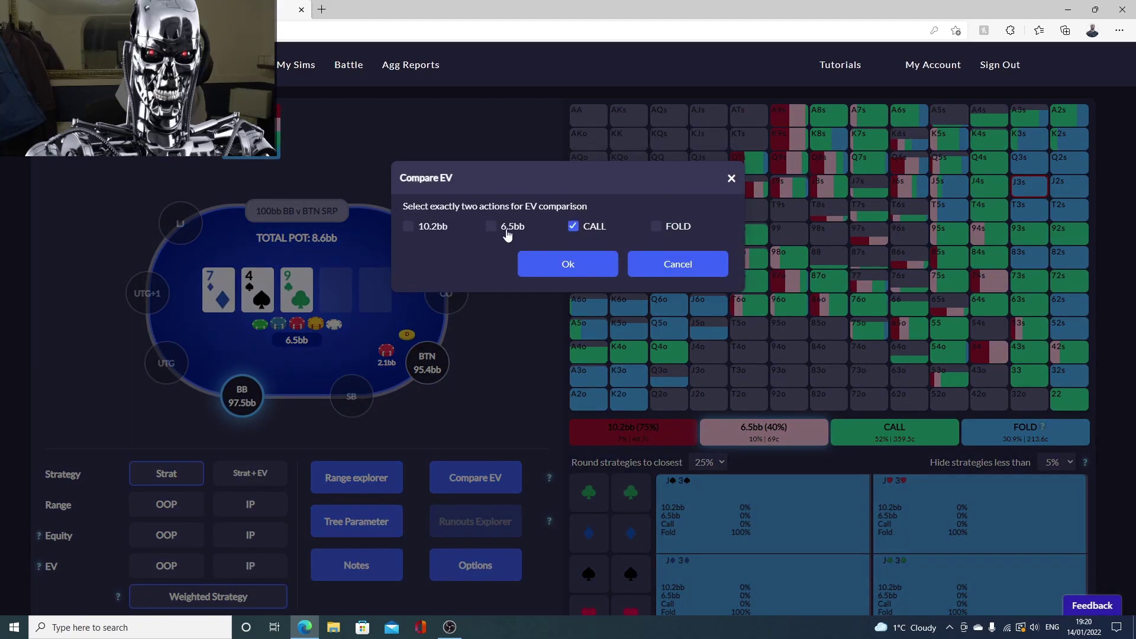
pyautogui.click(491, 227)
pyautogui.click(582, 269)
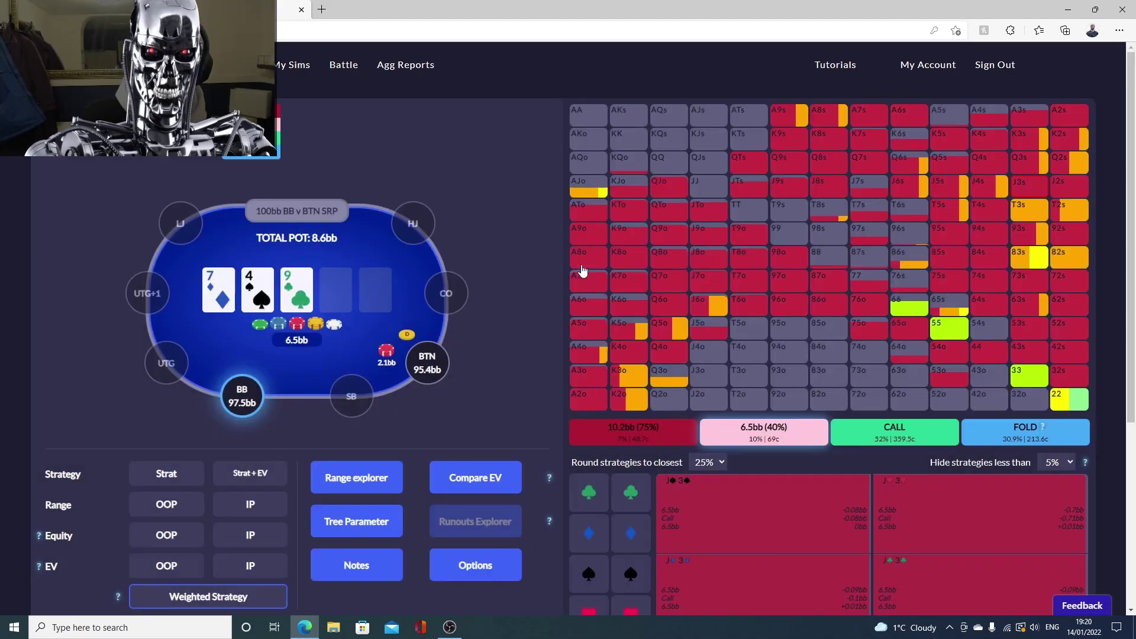
# - Examine the BB's EV difference between raising to 6.5bb and calling for K2o, J6o and Q4o
pyautogui.click(630, 398)
pyautogui.click(710, 304)
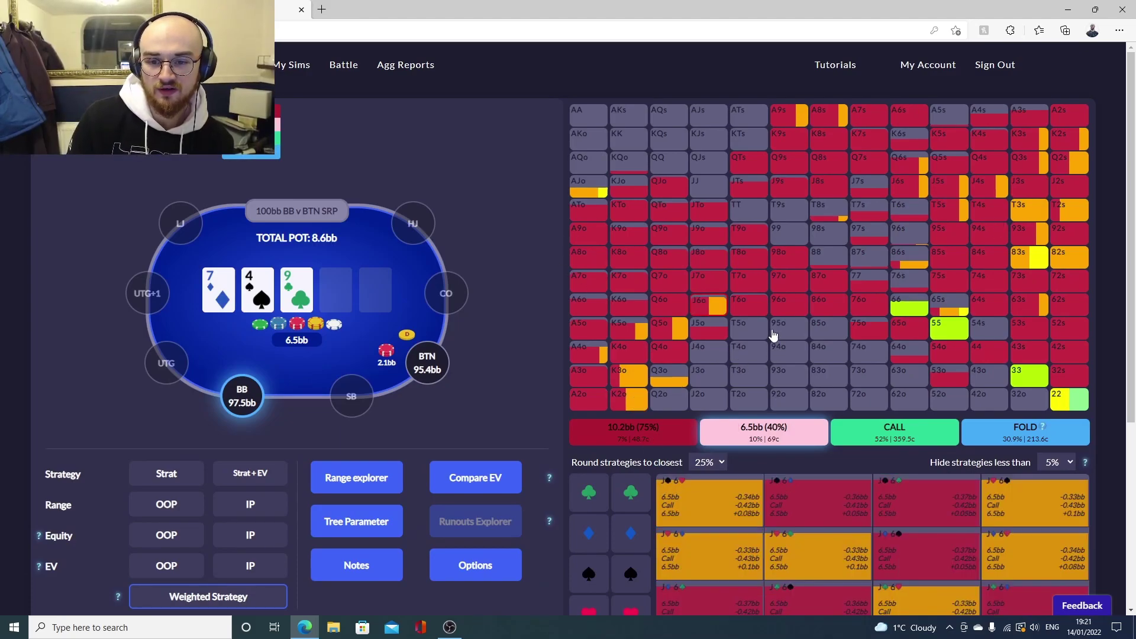
pyautogui.click(664, 355)
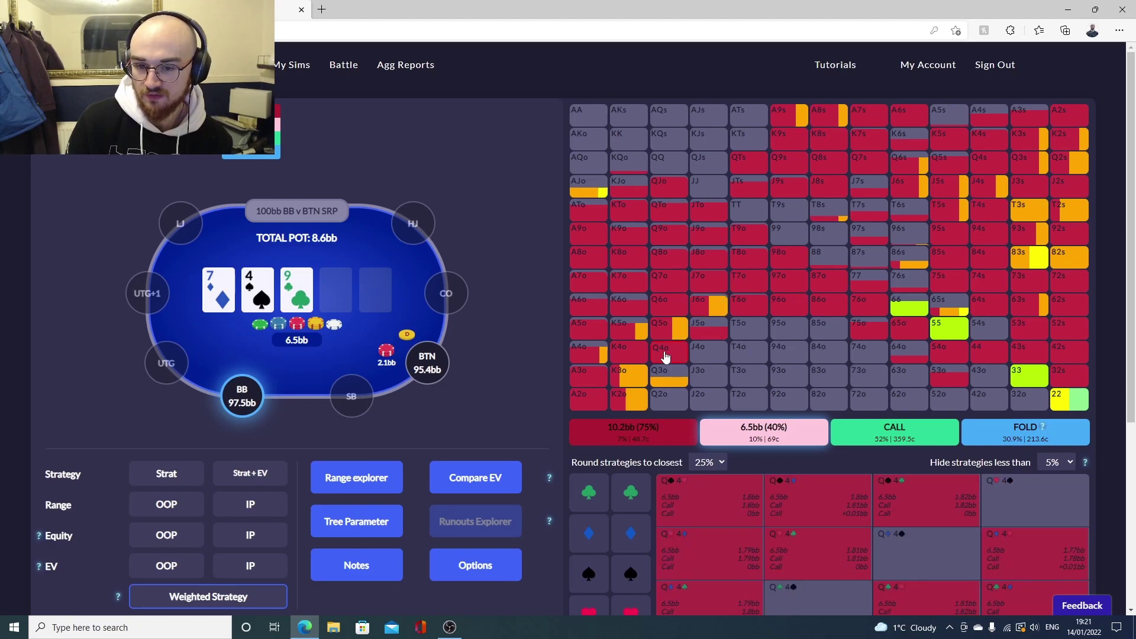
# - Examine the BB's EV difference between raising to 6.5bb and calling for K4o, Q4o, A5o, A3o and J6o
pyautogui.click(637, 353)
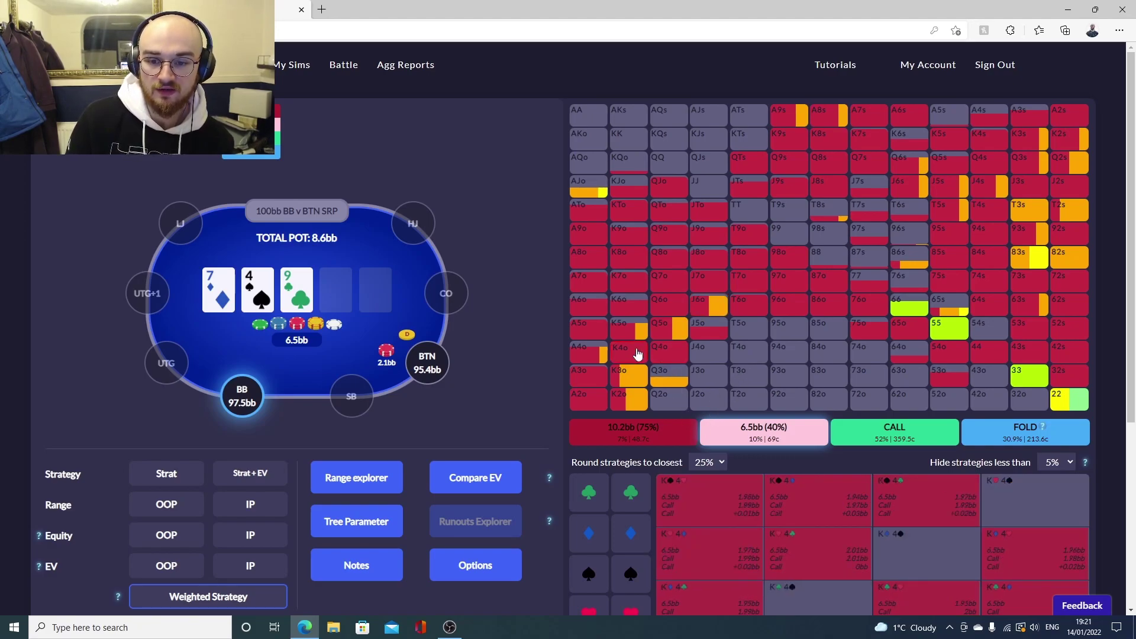
pyautogui.click(661, 351)
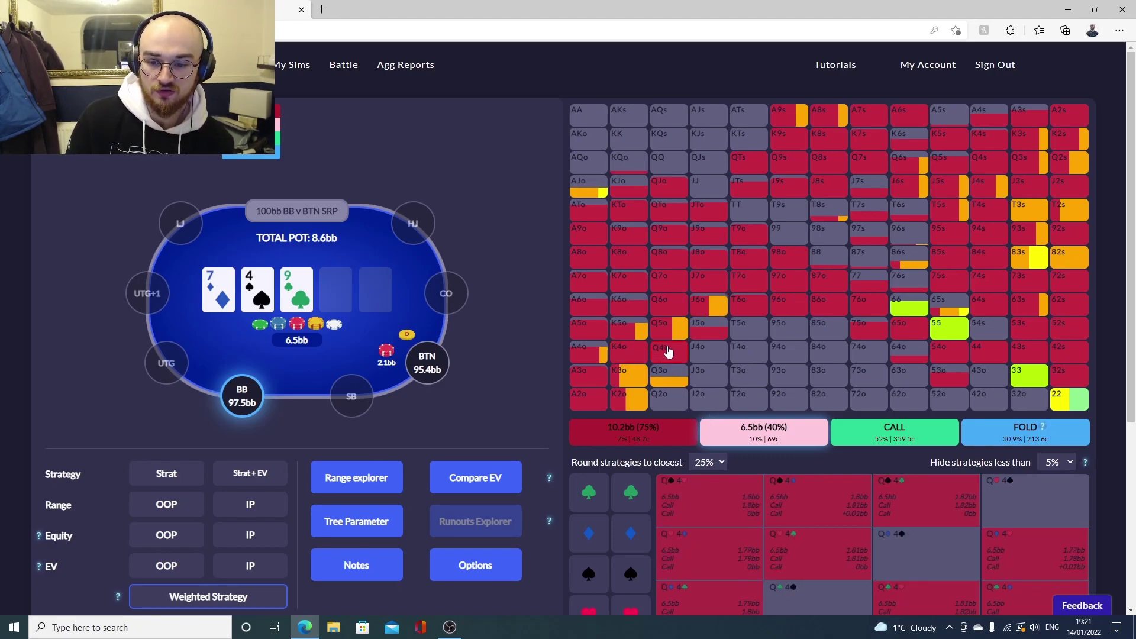
pyautogui.click(581, 338)
pyautogui.scroll(-2, 732, 508)
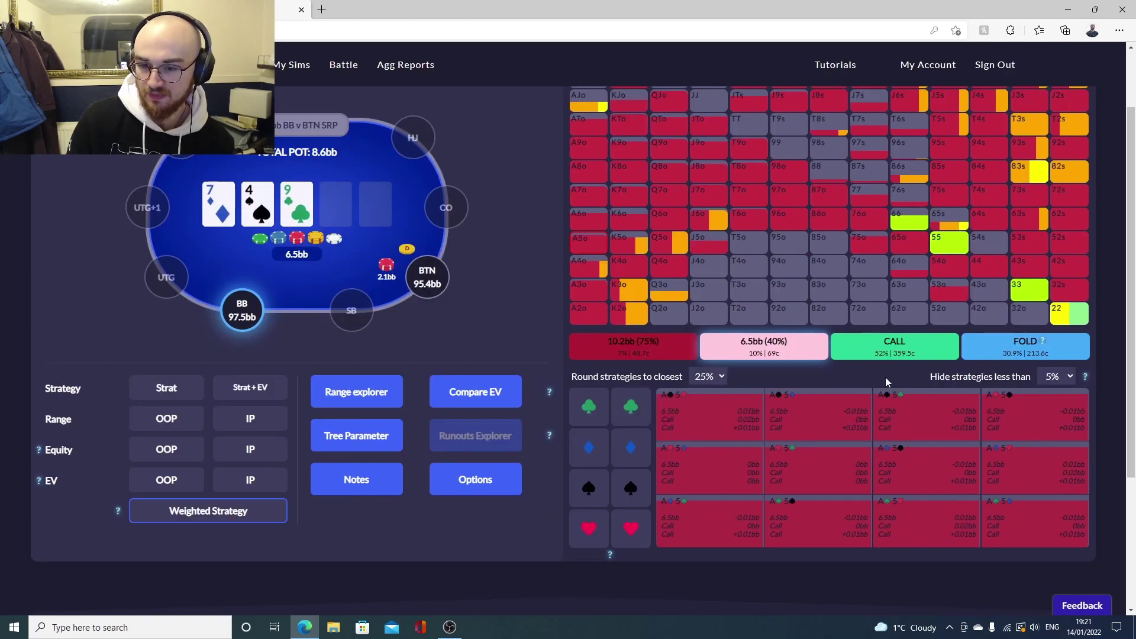
pyautogui.click(585, 293)
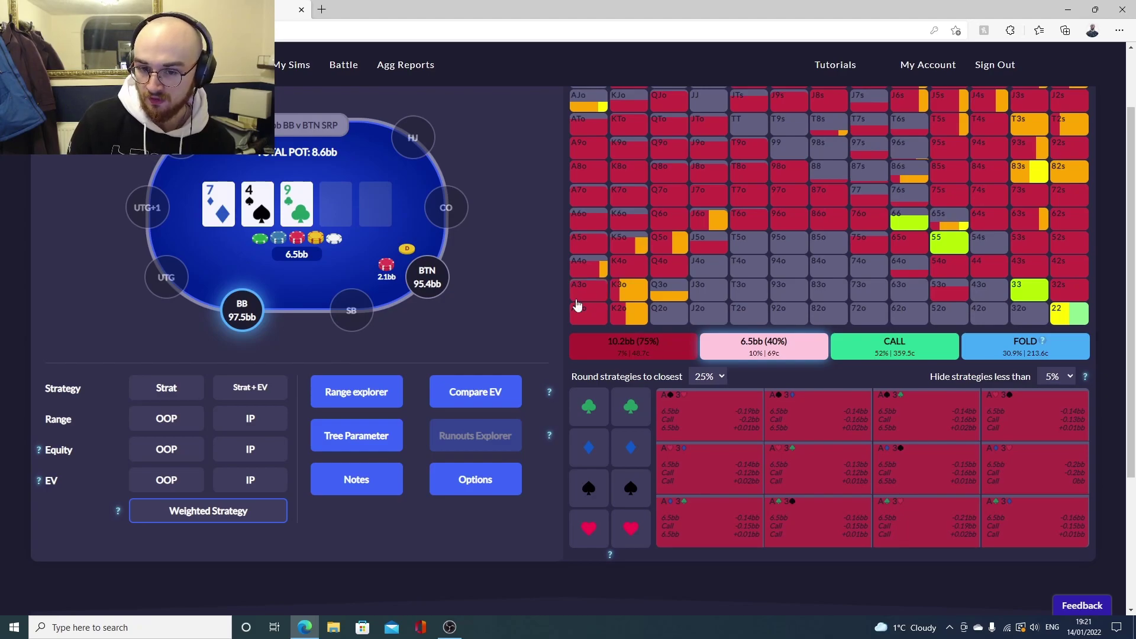
pyautogui.click(708, 225)
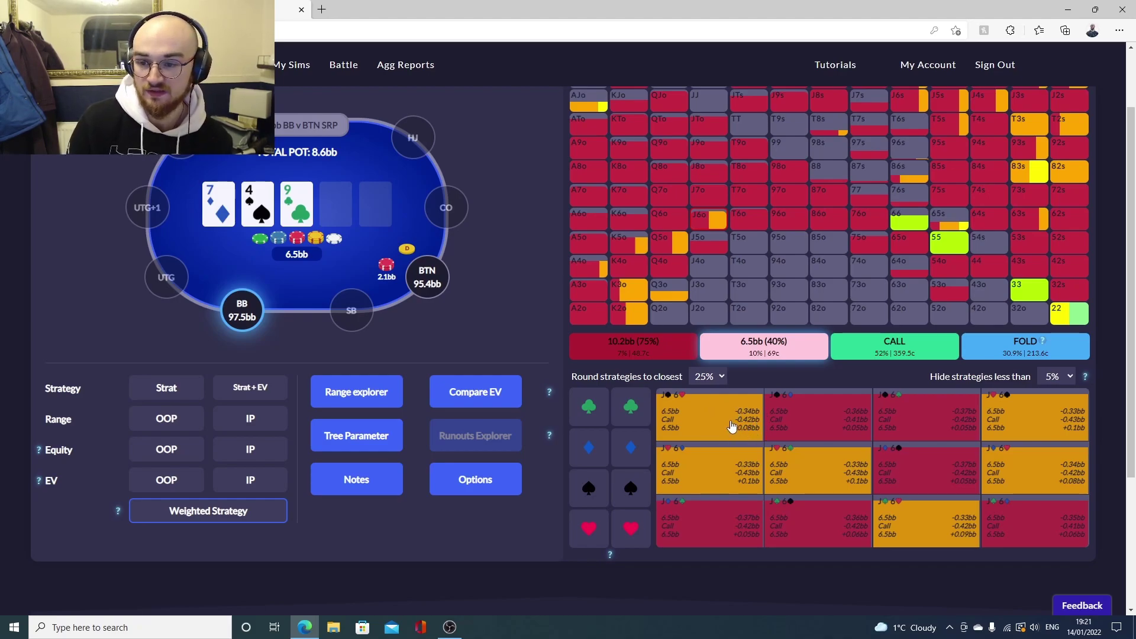
# - Examine the BB's EV difference between raising to 6.5bb and calling for the AJo and A9s combinations
pyautogui.scroll(1, 731, 426)
pyautogui.click(591, 191)
pyautogui.scroll(-1, 805, 510)
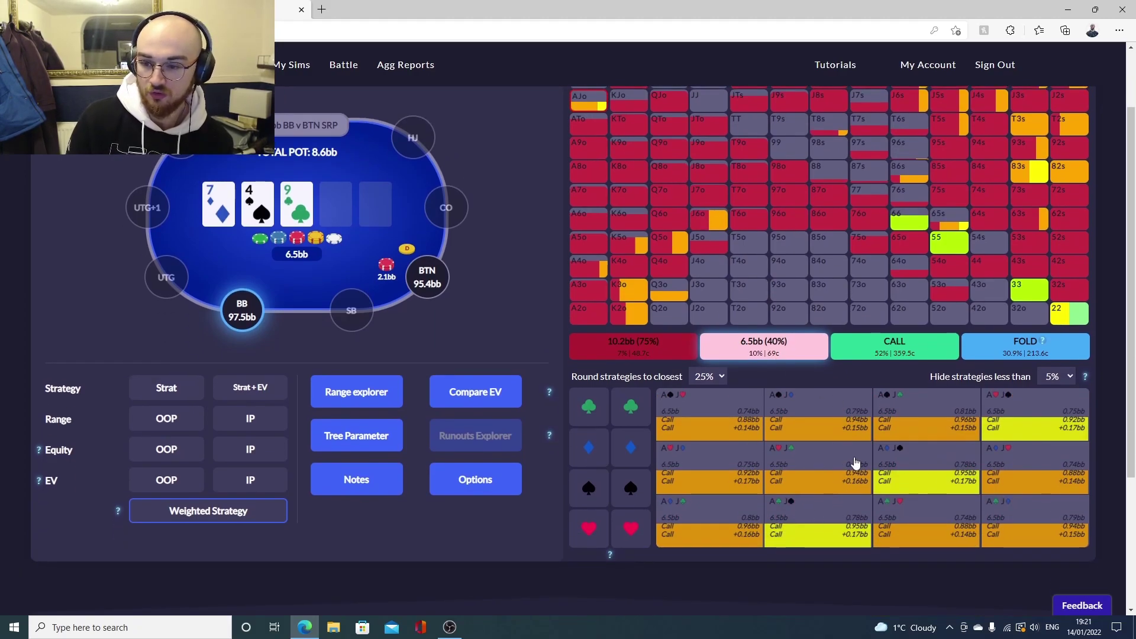
pyautogui.scroll(1, 856, 462)
pyautogui.click(798, 114)
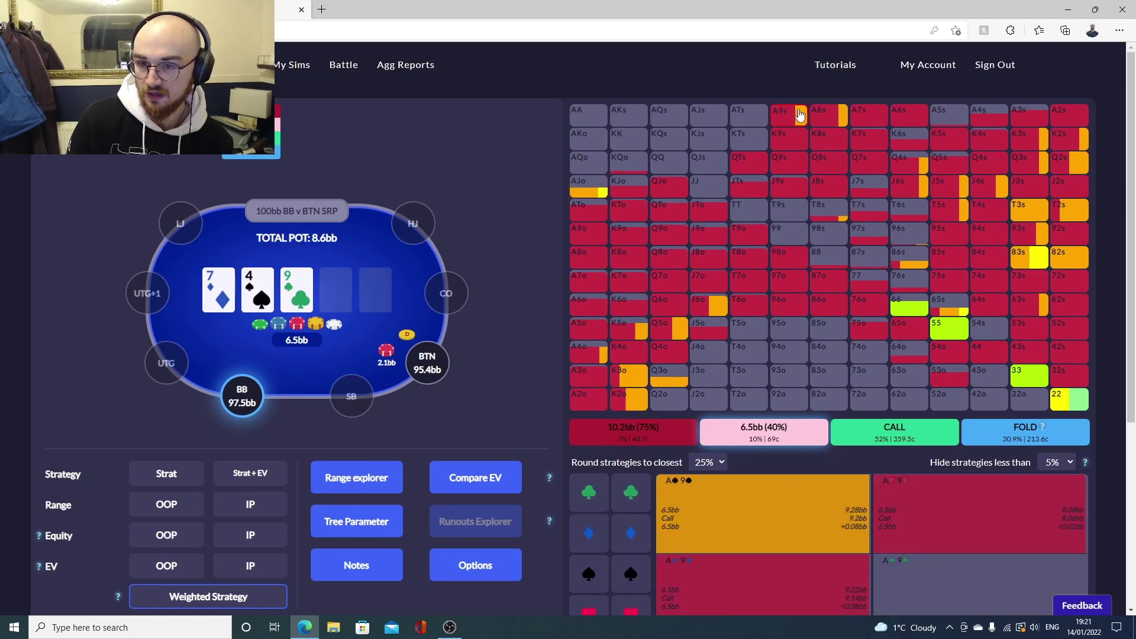
pyautogui.scroll(-1, 803, 480)
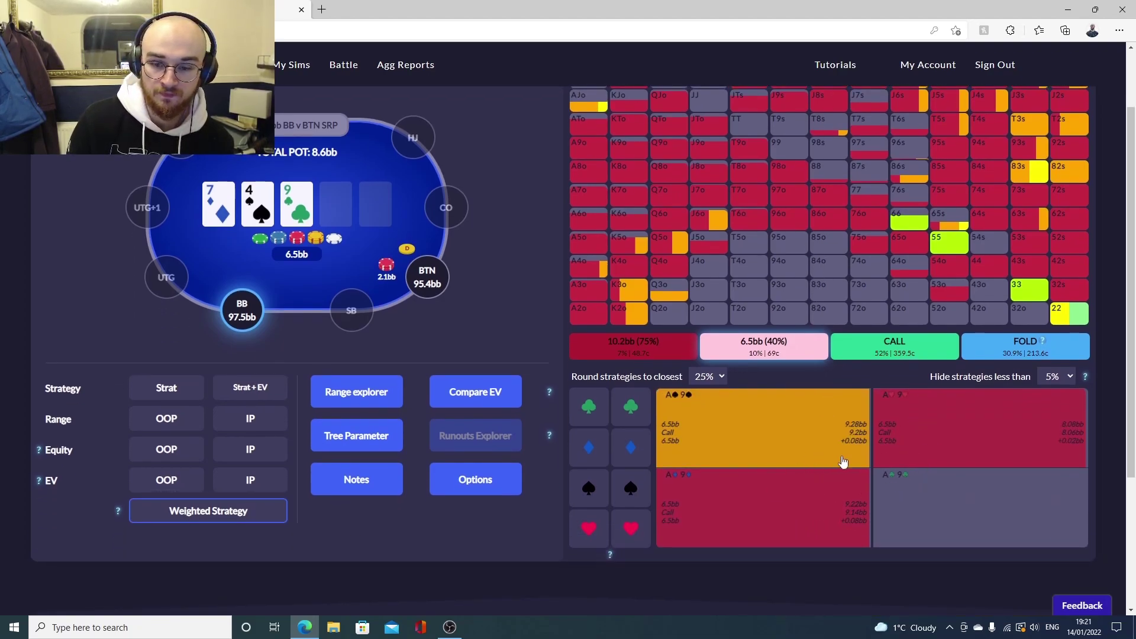
# - Examine the BB's EV difference between raising to 6.5bb and calling for the A8s and A6s combinations
pyautogui.scroll(1, 756, 476)
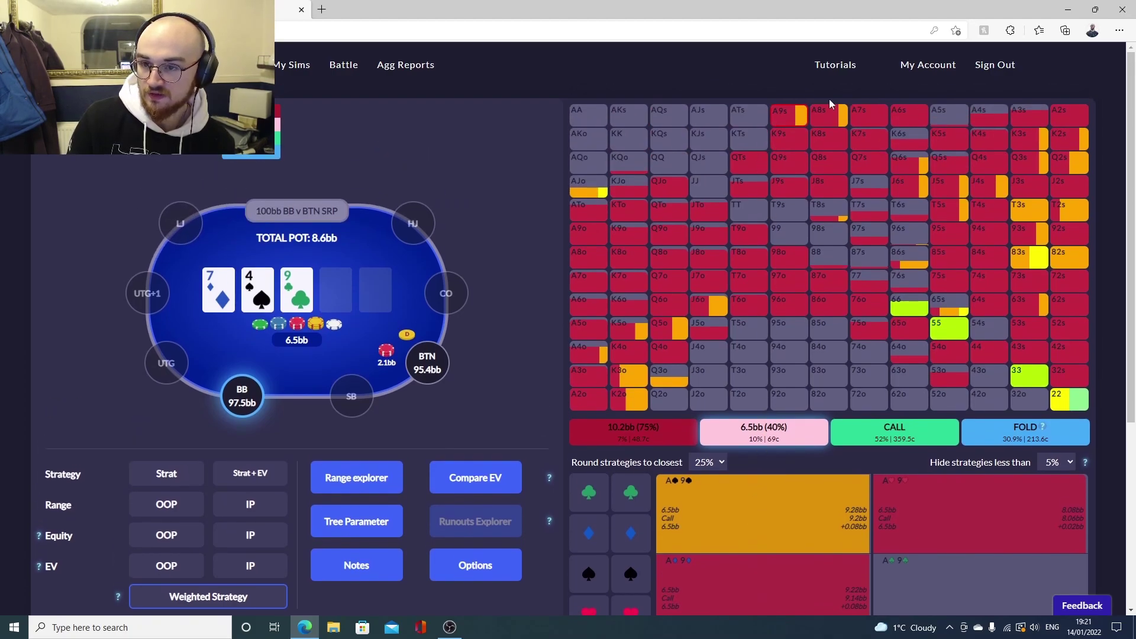
pyautogui.scroll(-1, 852, 309)
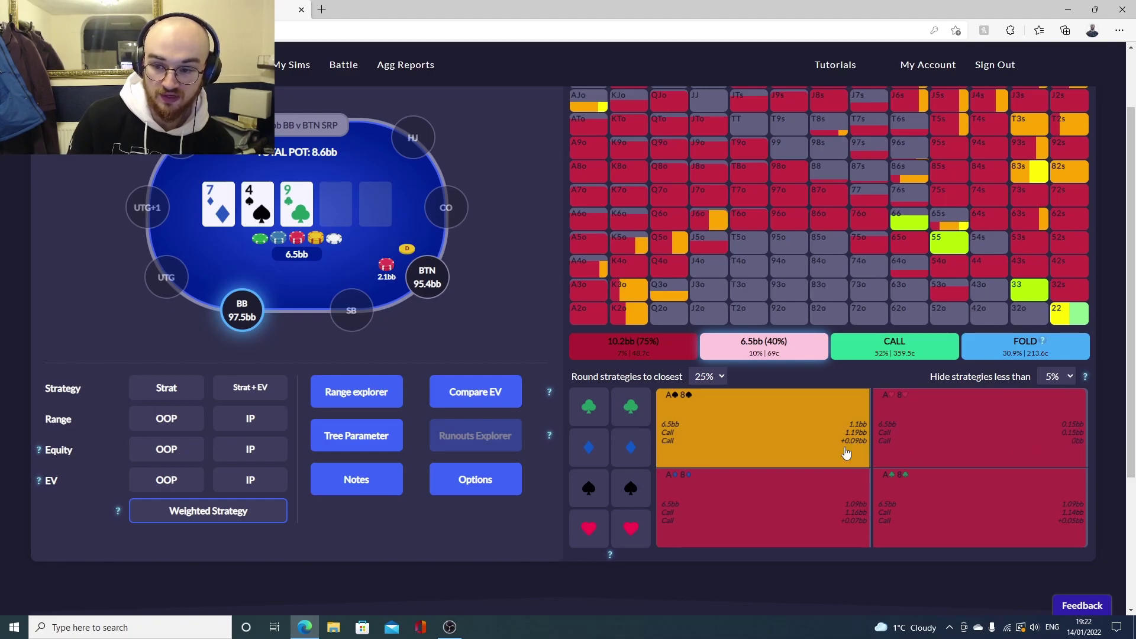
pyautogui.scroll(3, 959, 436)
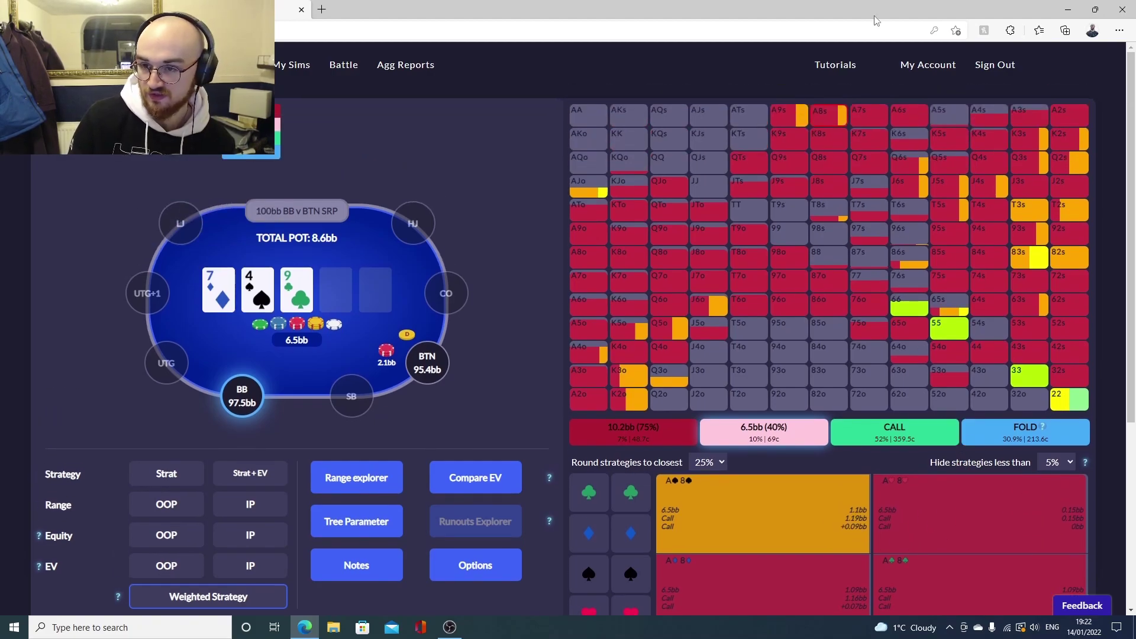
pyautogui.click(904, 116)
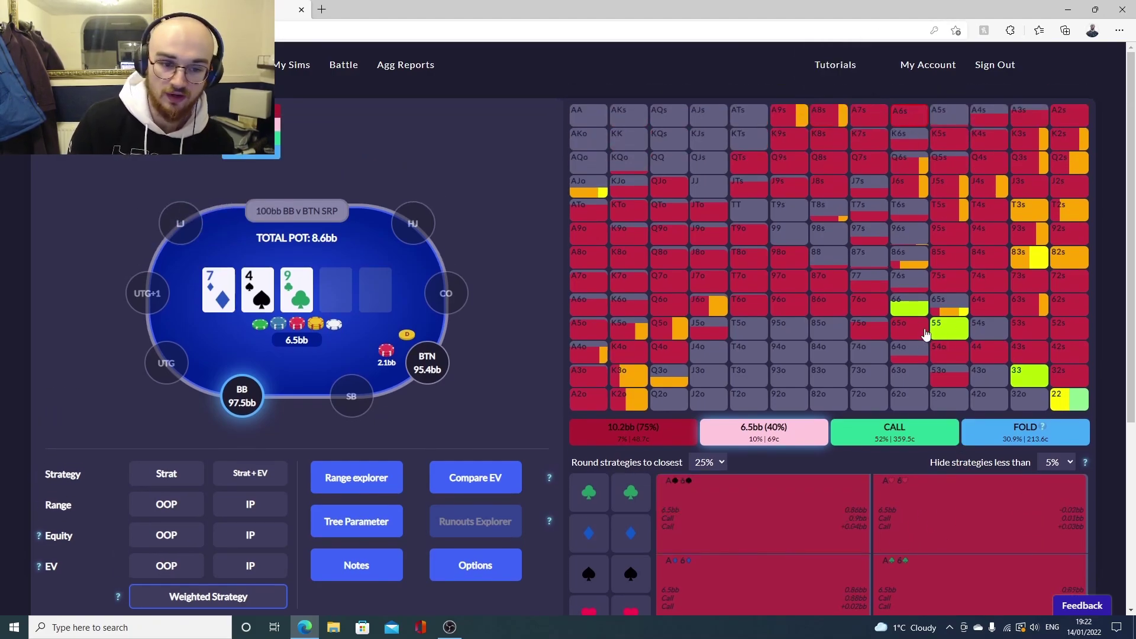
pyautogui.scroll(-3, 871, 459)
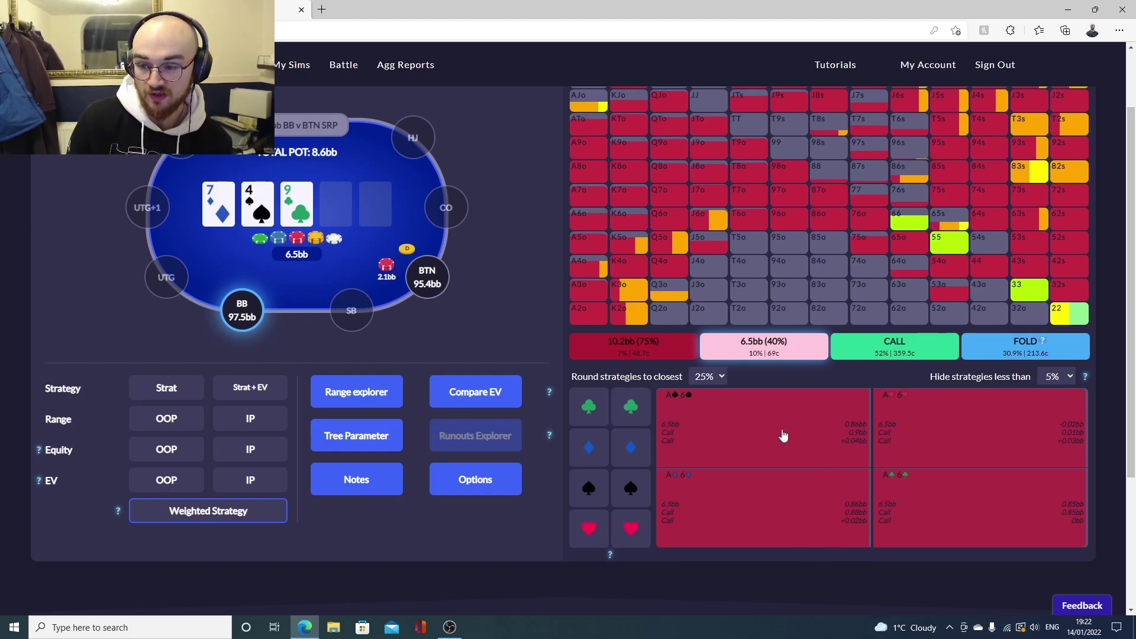
# - Compare the BB's EV of raising to 6.5bb with calling for 86s against 86o
pyautogui.click(908, 170)
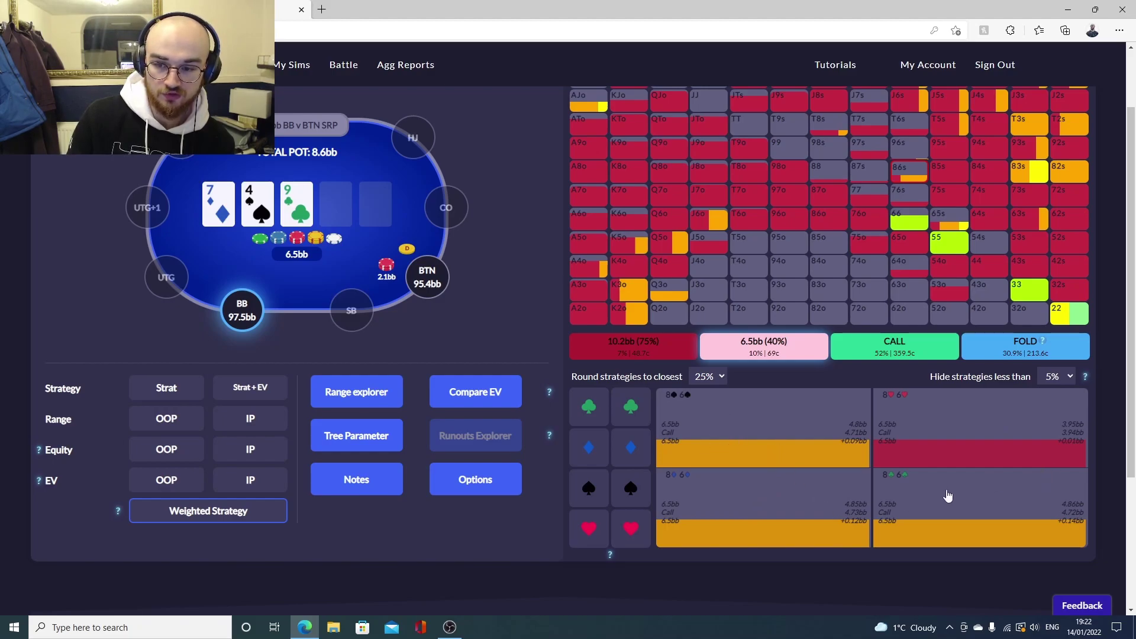
pyautogui.scroll(2, 828, 487)
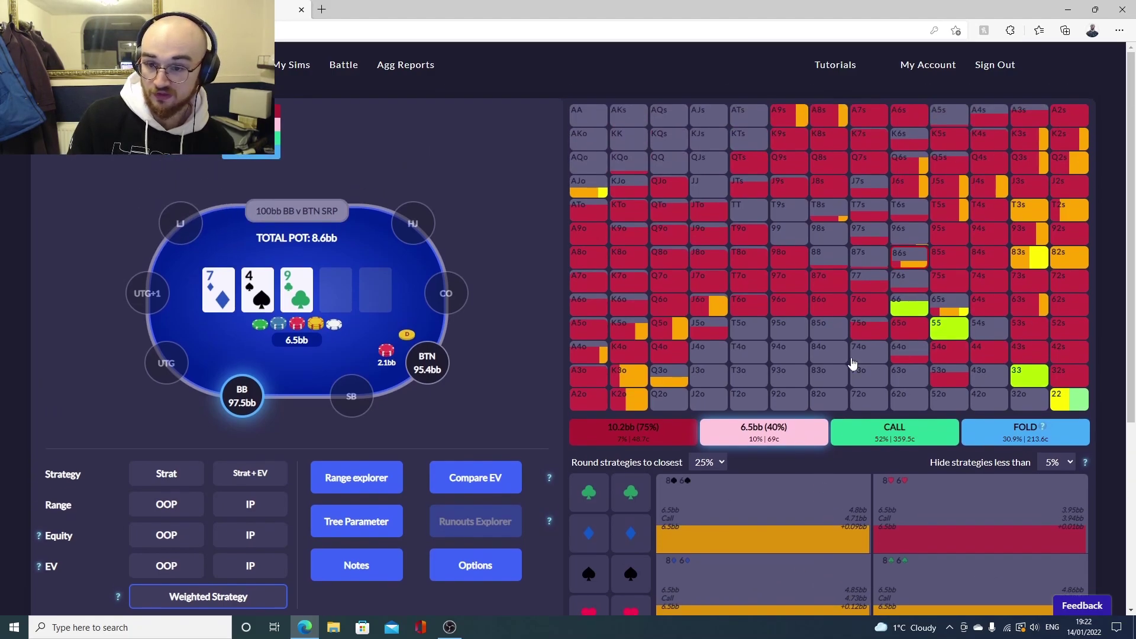
pyautogui.click(825, 309)
pyautogui.scroll(-2, 850, 376)
pyautogui.scroll(2, 827, 480)
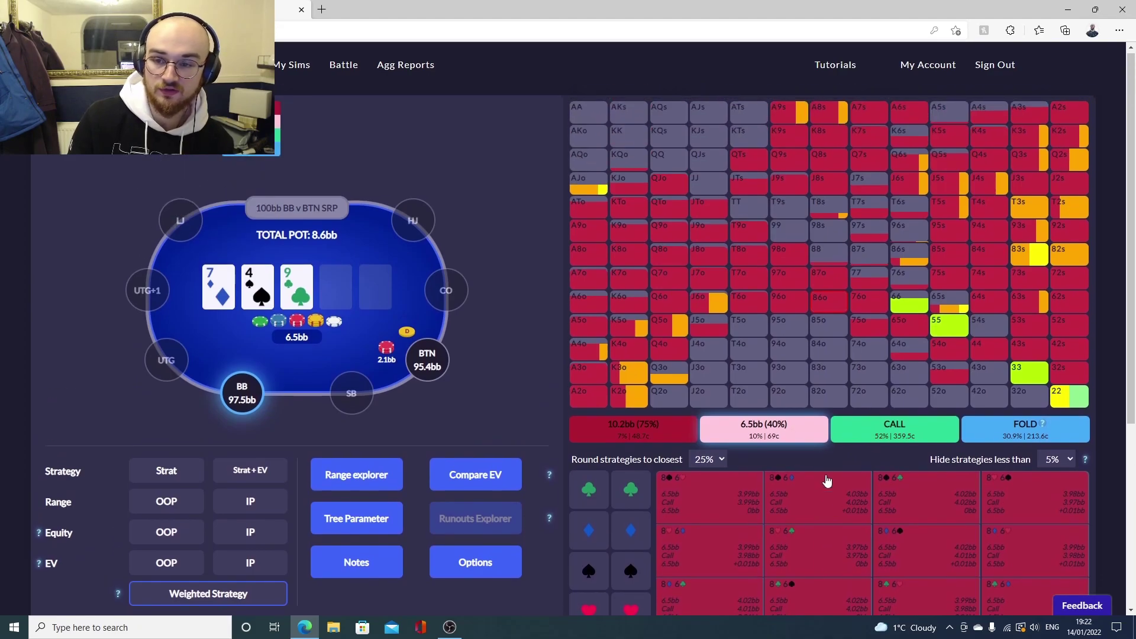
pyautogui.click(911, 257)
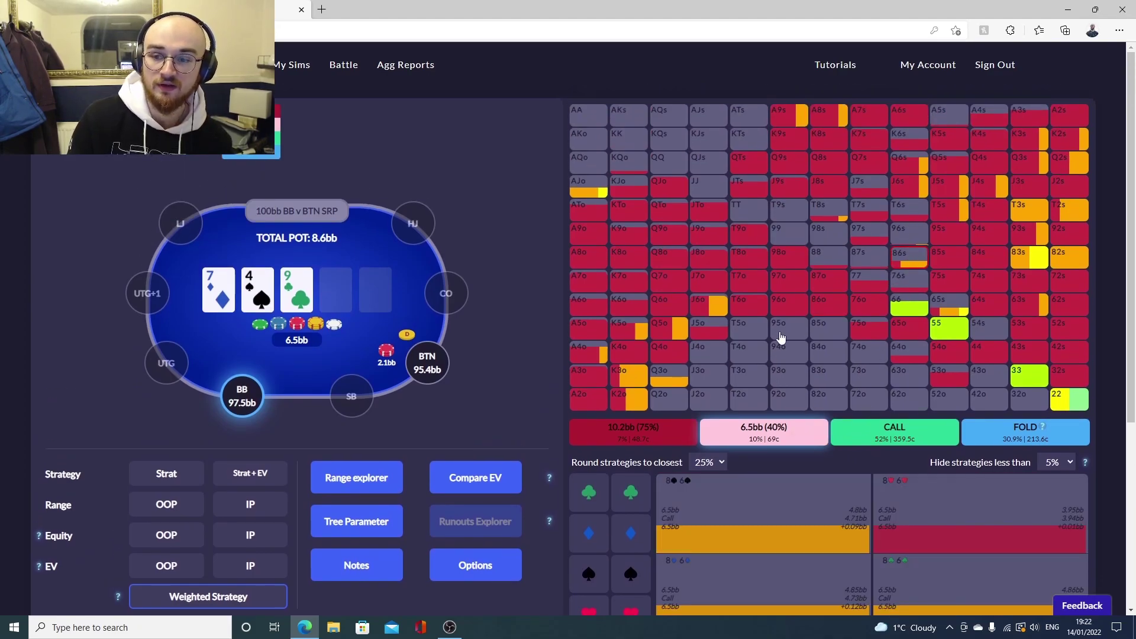
# - Examine the BB's EV difference between raising to 6.5bb and calling for the 85s and 65s combinations
pyautogui.click(951, 271)
pyautogui.scroll(-2, 769, 414)
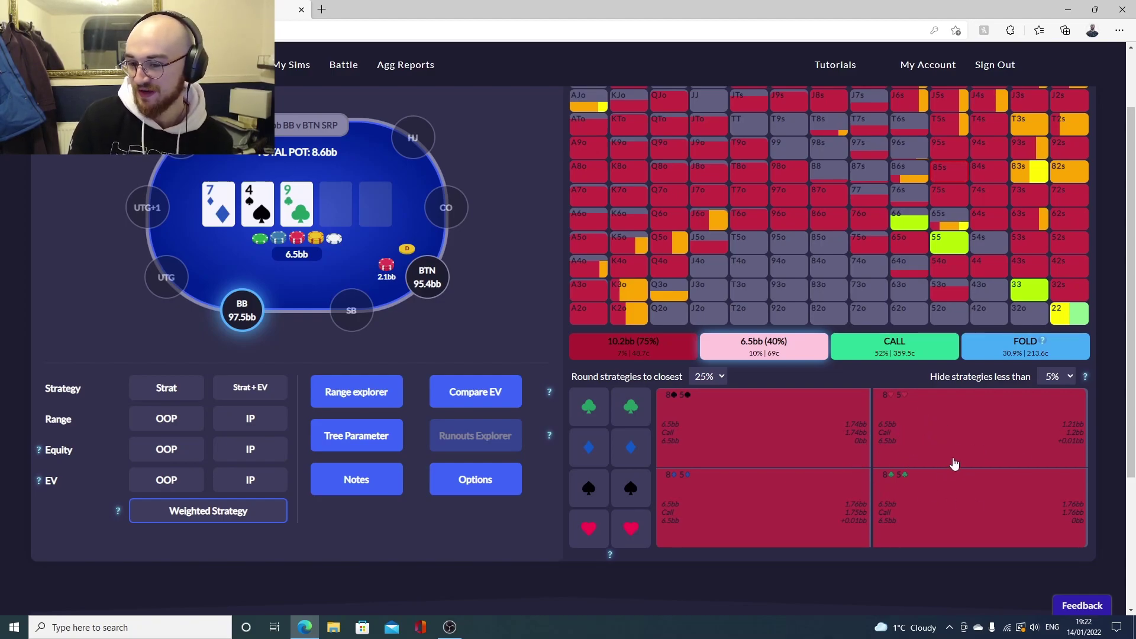
pyautogui.scroll(1, 927, 478)
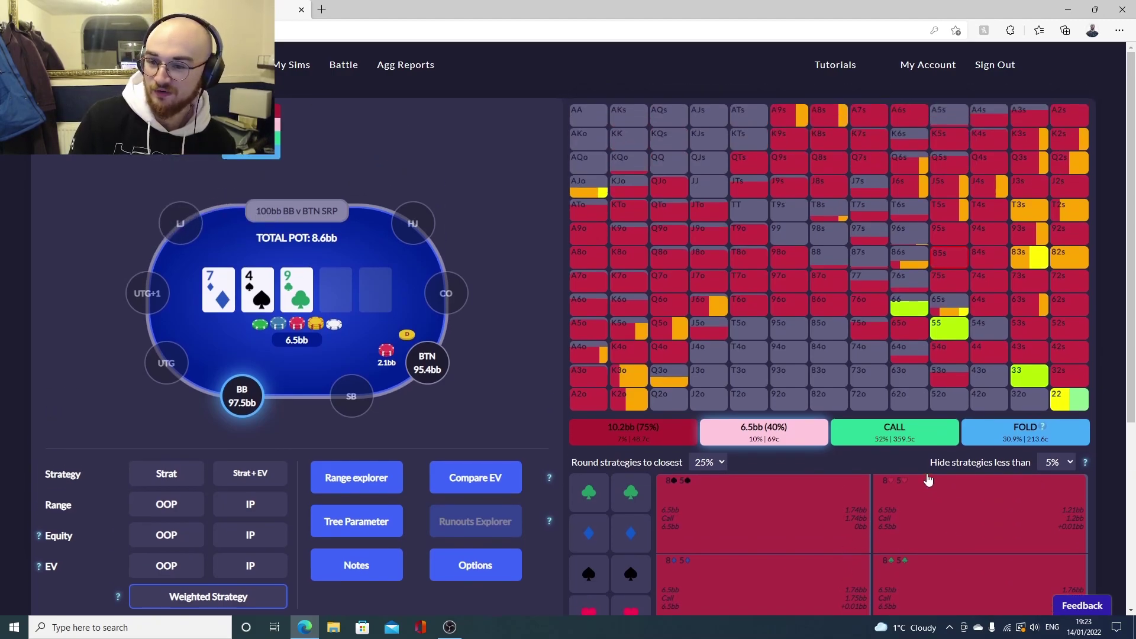
pyautogui.click(952, 308)
pyautogui.scroll(-1, 941, 457)
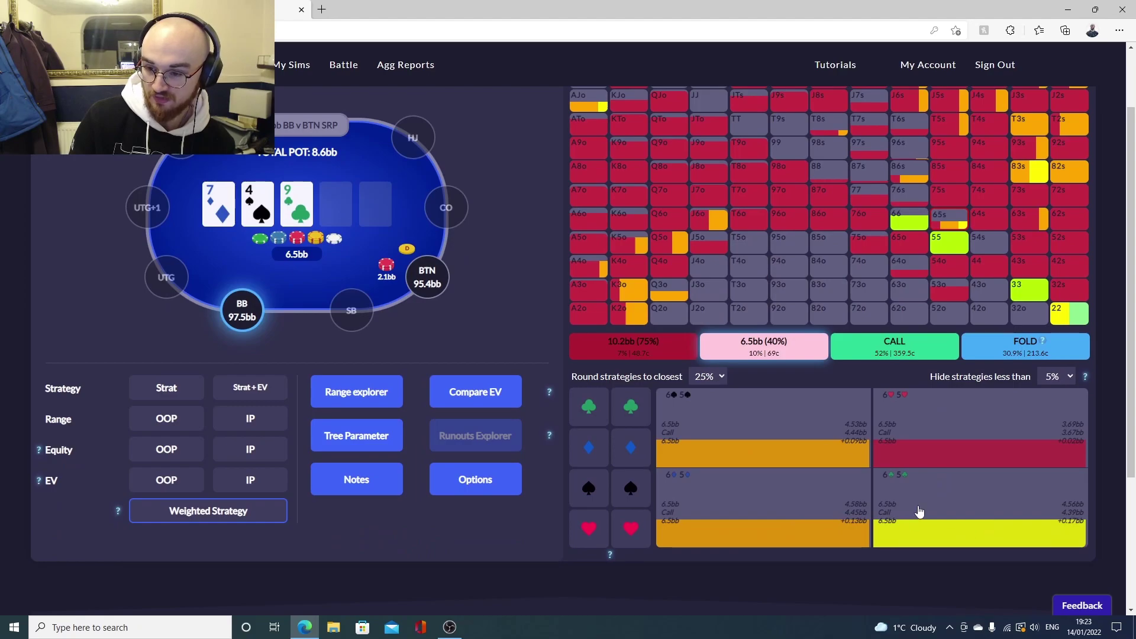
# - Examine the BB's EV difference between raising to 6.5bb and calling for JTo and JTs
pyautogui.scroll(1, 766, 257)
pyautogui.click(700, 213)
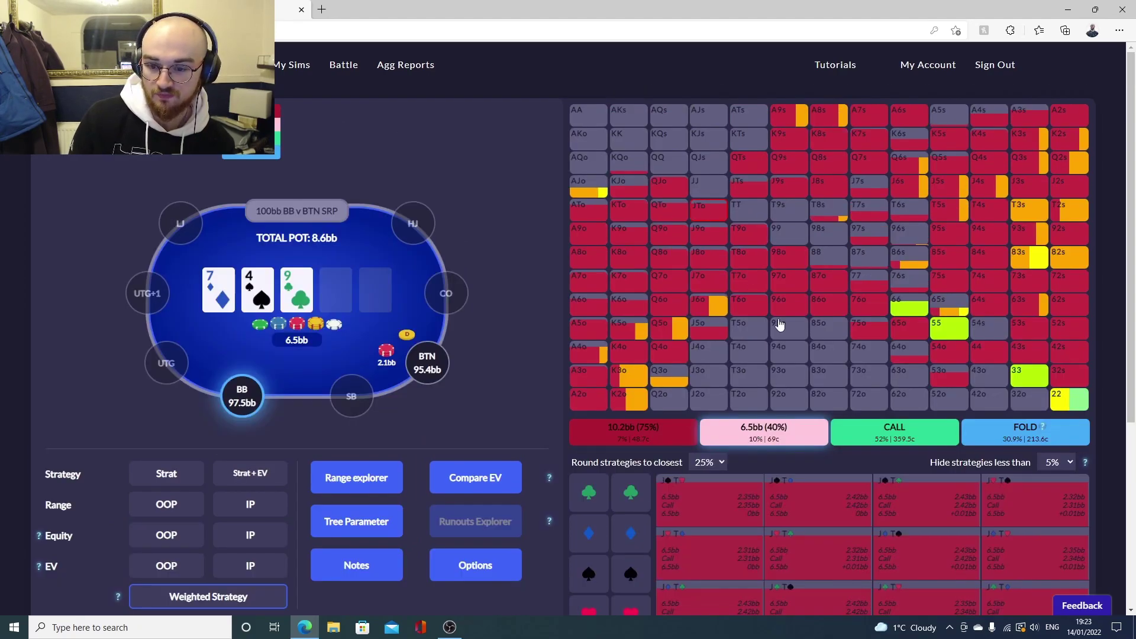
pyautogui.scroll(-1, 852, 477)
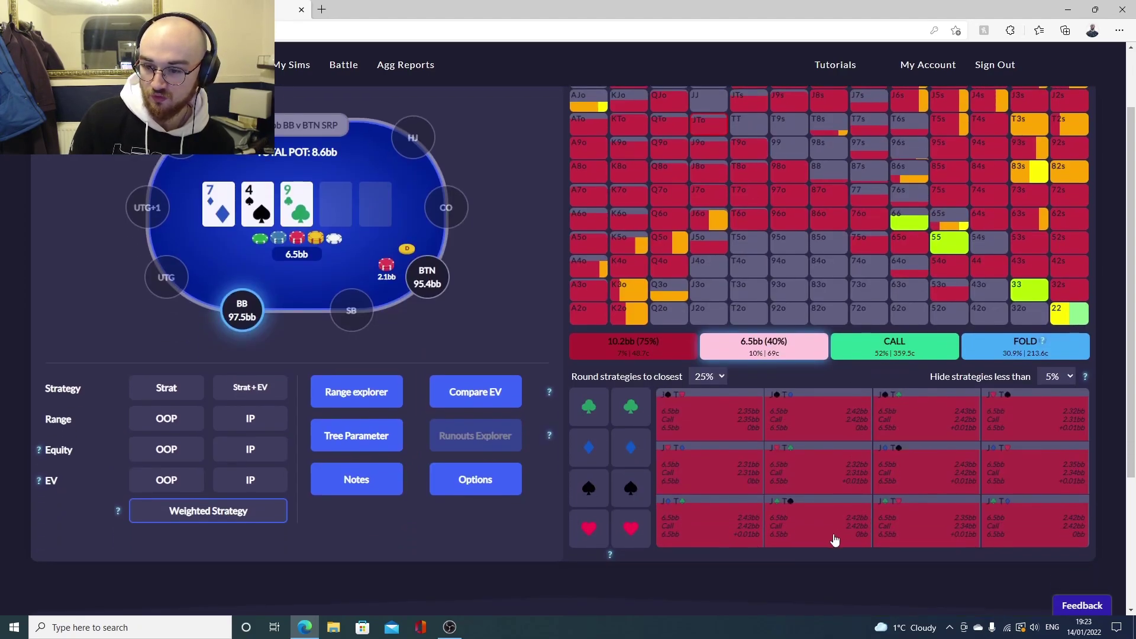
pyautogui.scroll(1, 1013, 464)
pyautogui.click(741, 182)
pyautogui.scroll(-1, 840, 340)
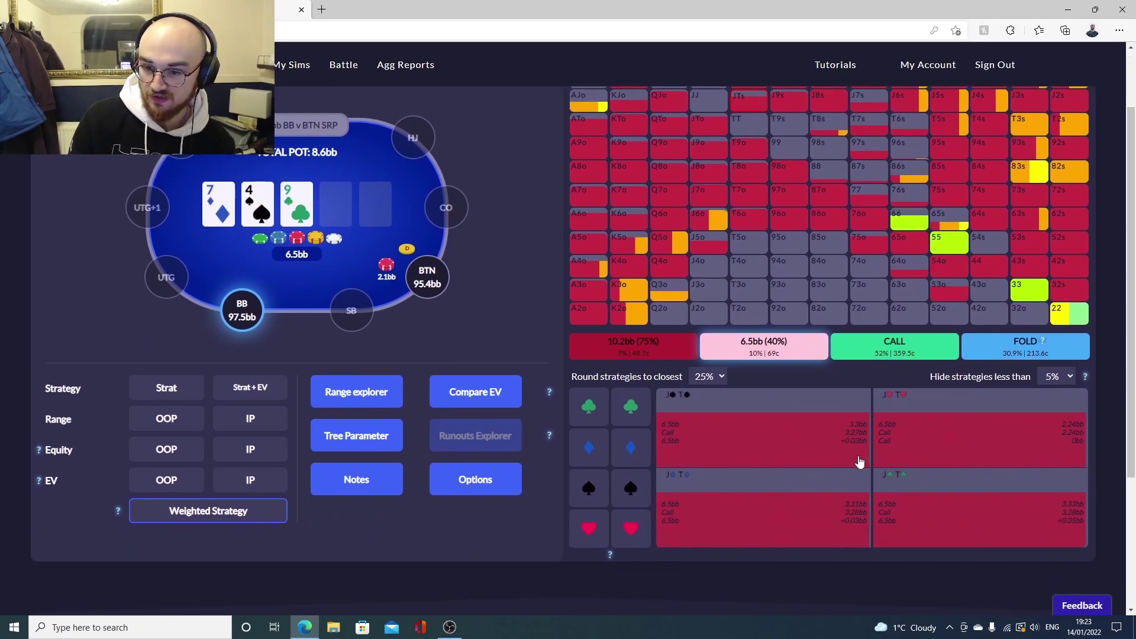
# - Examine the BB's EV difference between raising to 6.5bb and calling for Q9s, K9s and J9s
pyautogui.scroll(1, 829, 398)
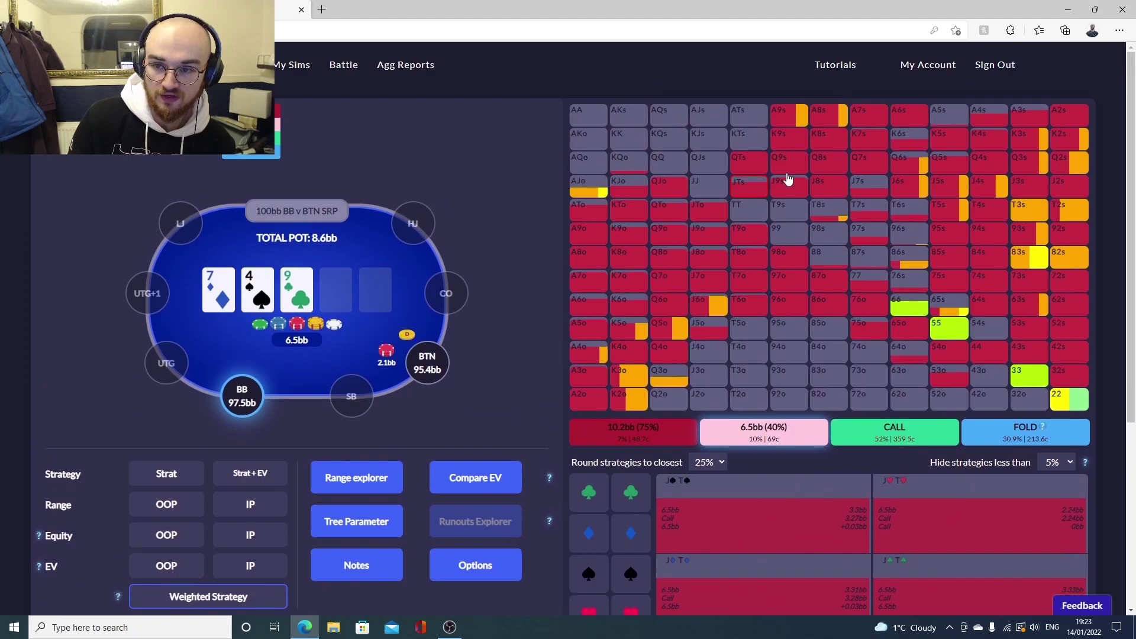
pyautogui.click(776, 162)
pyautogui.scroll(-1, 1007, 473)
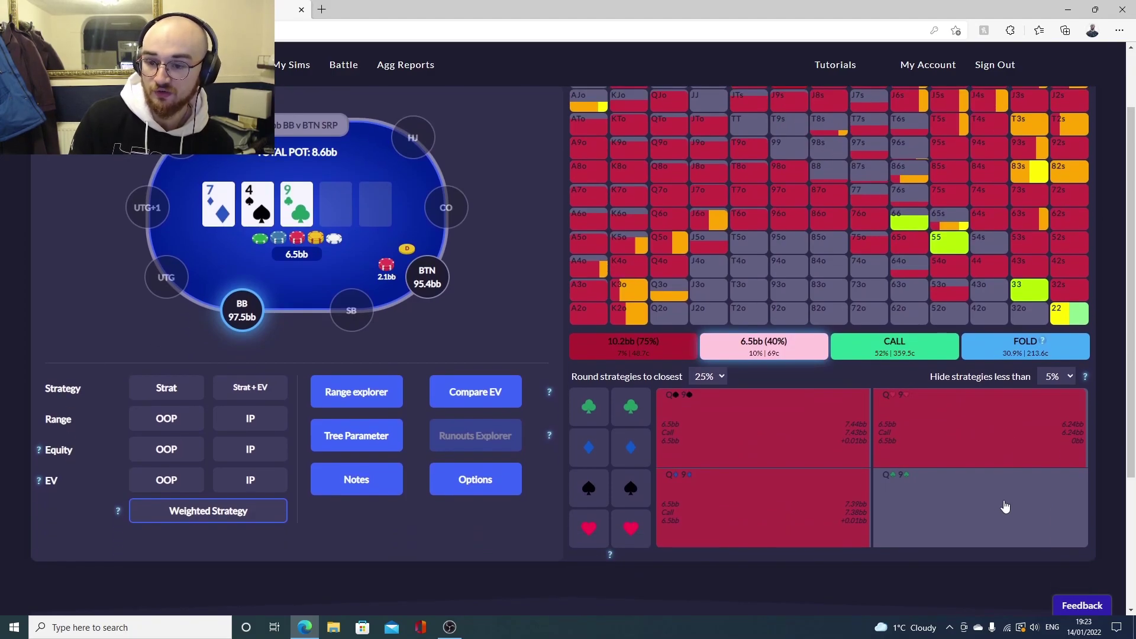
pyautogui.scroll(1, 1008, 507)
pyautogui.click(792, 143)
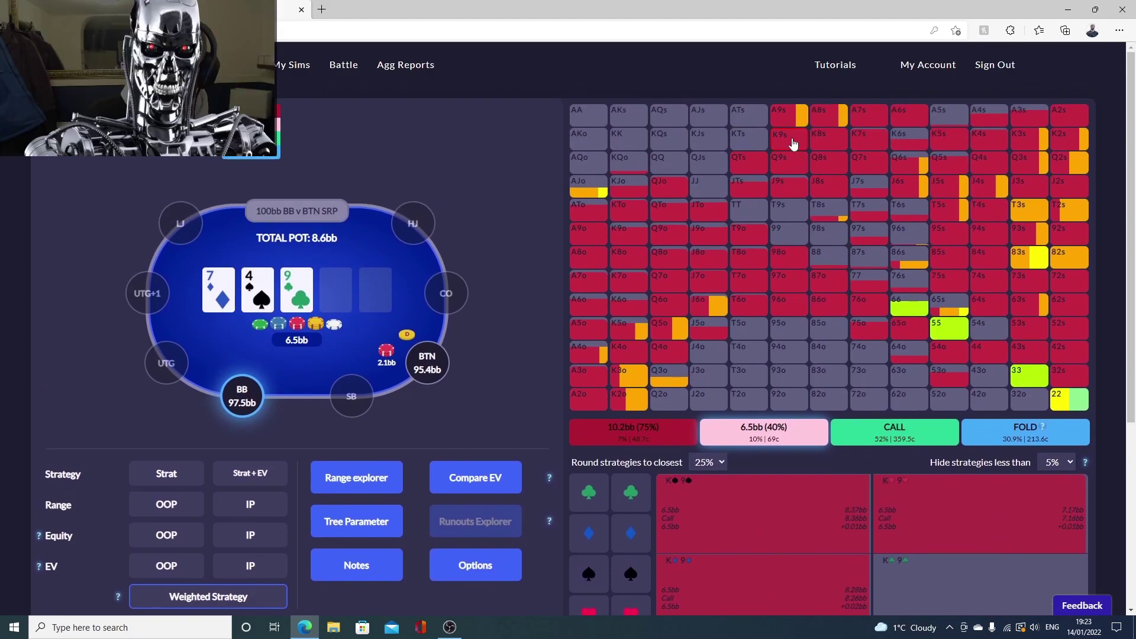
pyautogui.click(796, 190)
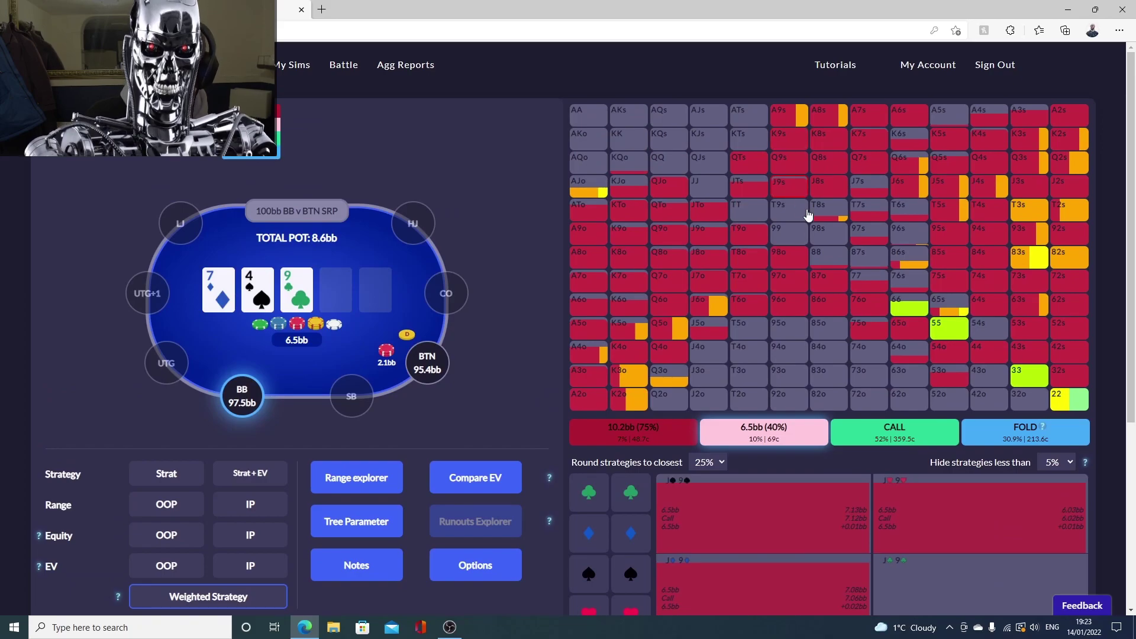
# - Examine the BB's EV difference between raising to 6.5bb and calling for the T8s and K2s combinations
pyautogui.click(817, 209)
pyautogui.scroll(-1, 803, 459)
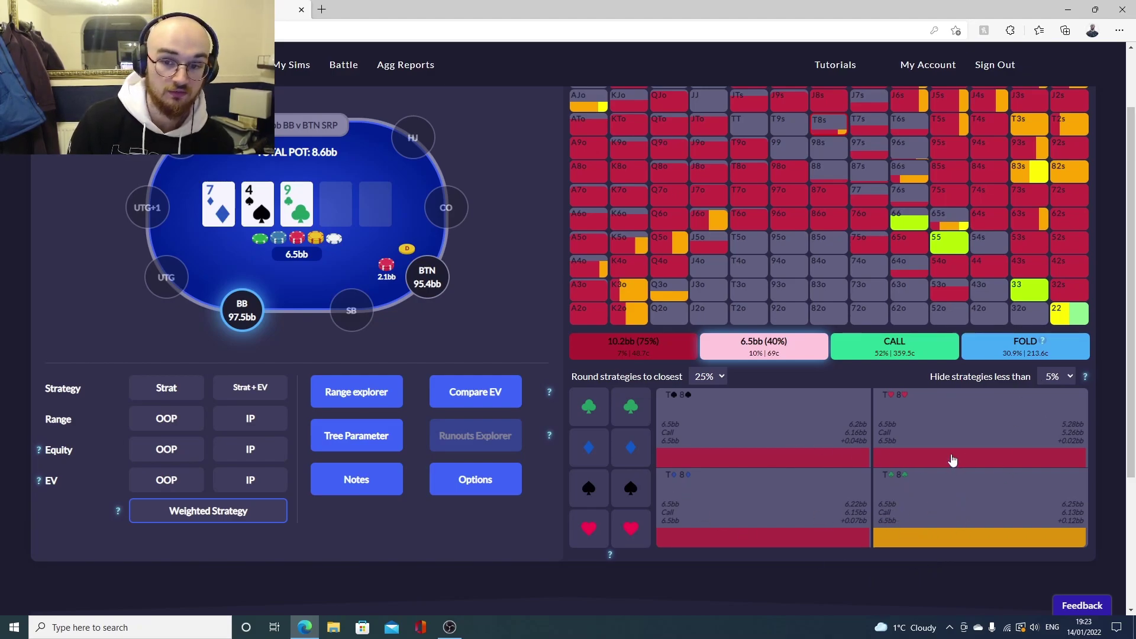
pyautogui.scroll(2, 1084, 149)
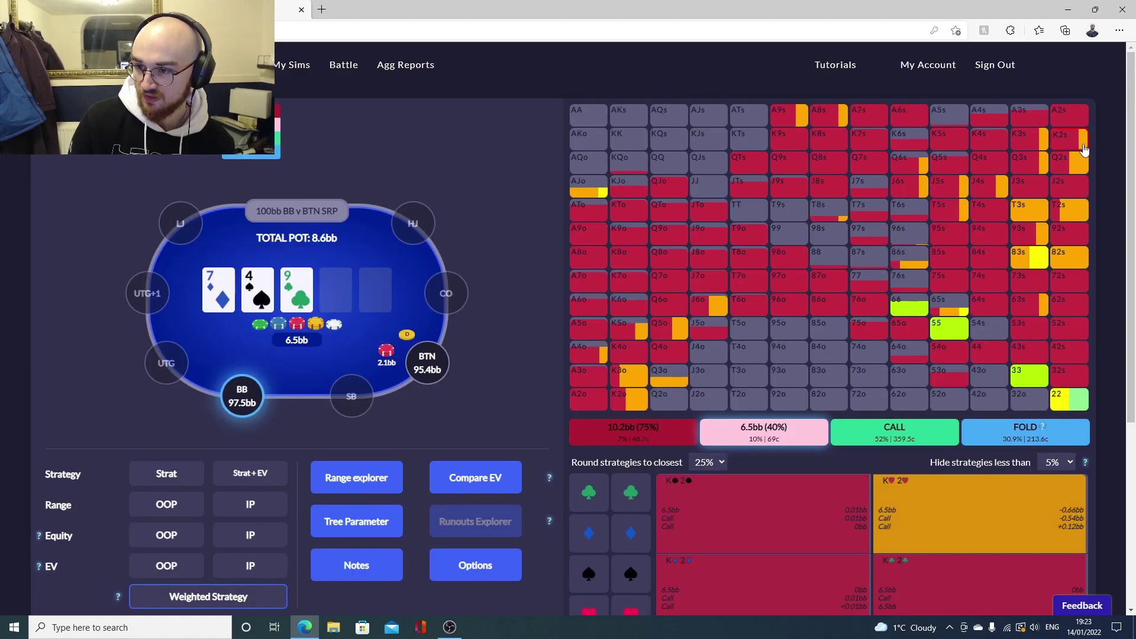
pyautogui.scroll(-2, 983, 540)
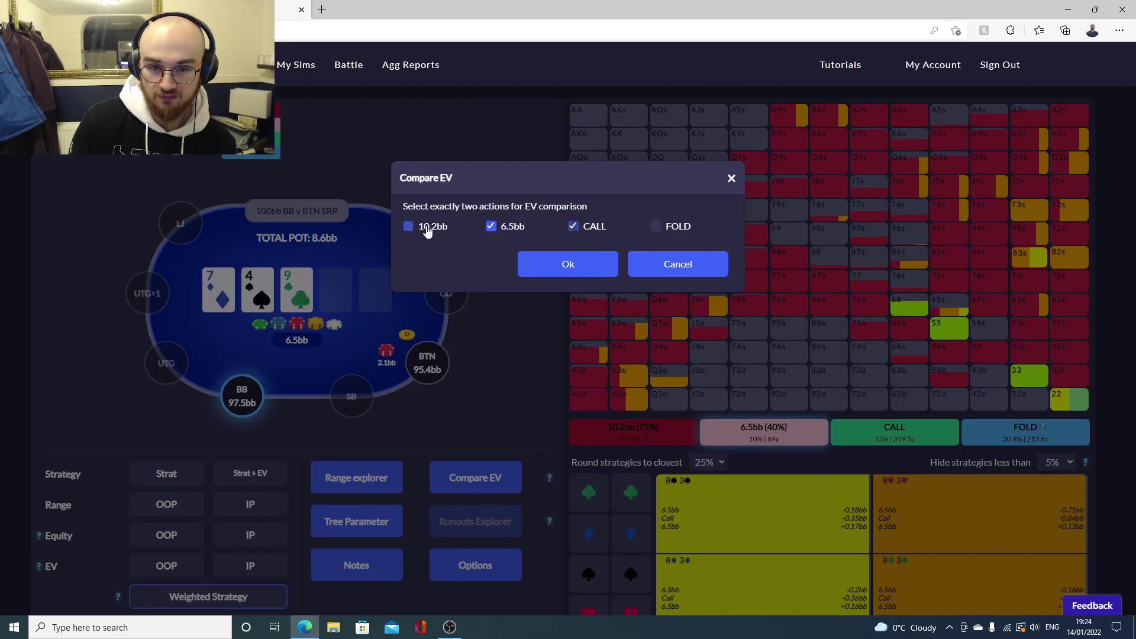
# - Switch the BB's EV comparison to raising to 10.2bb versus raising to 6.5bb
pyautogui.click(427, 229)
pyautogui.click(569, 265)
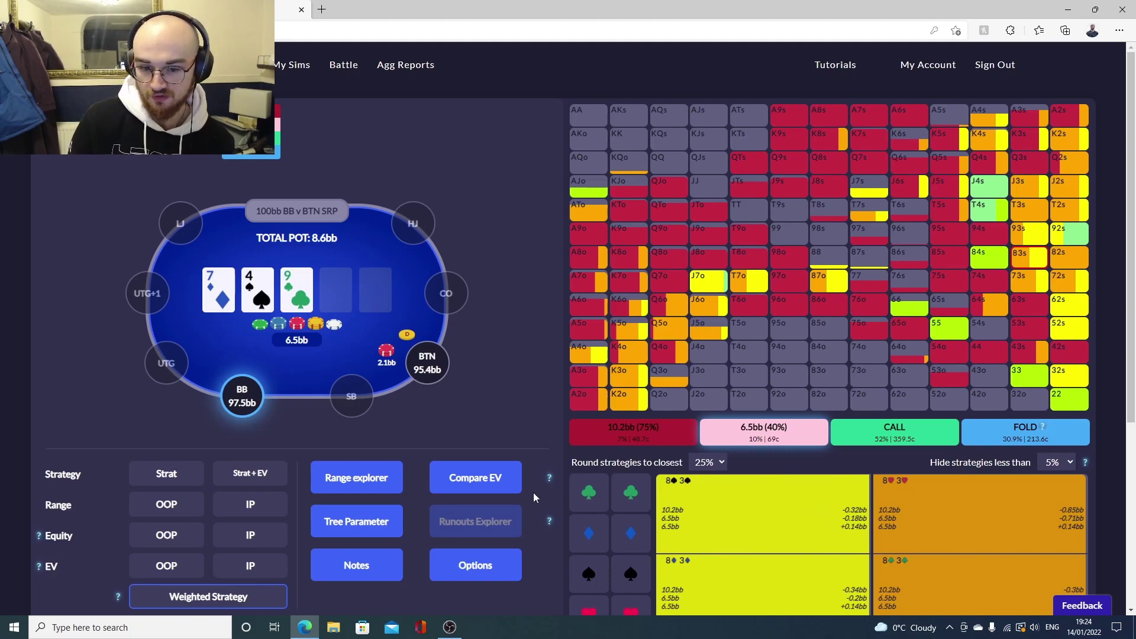
pyautogui.click(464, 479)
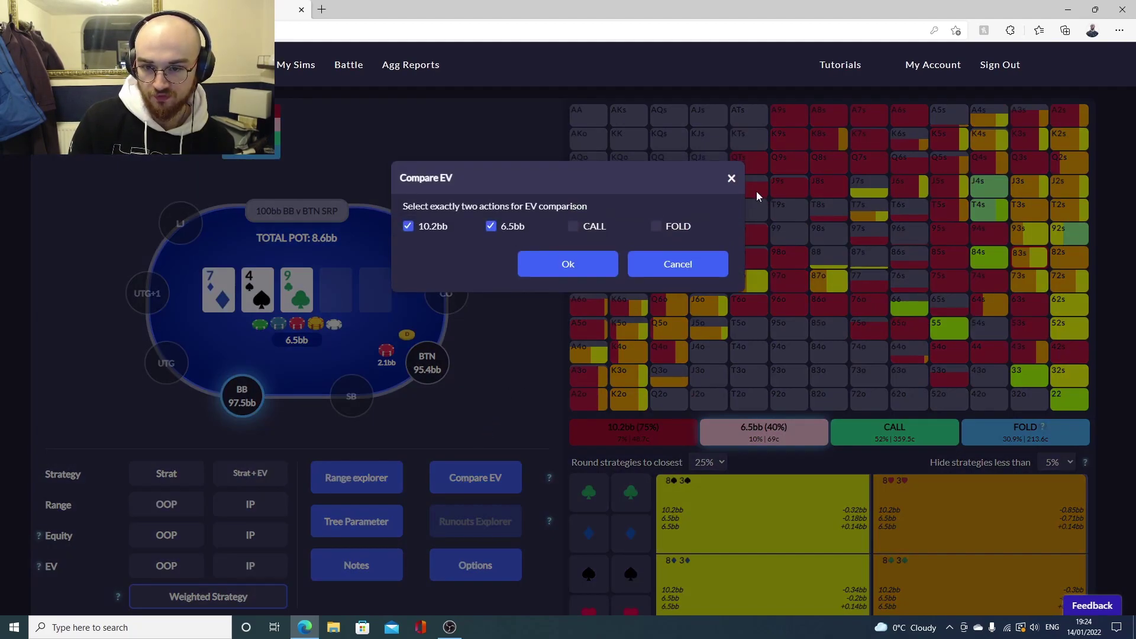
pyautogui.click(683, 265)
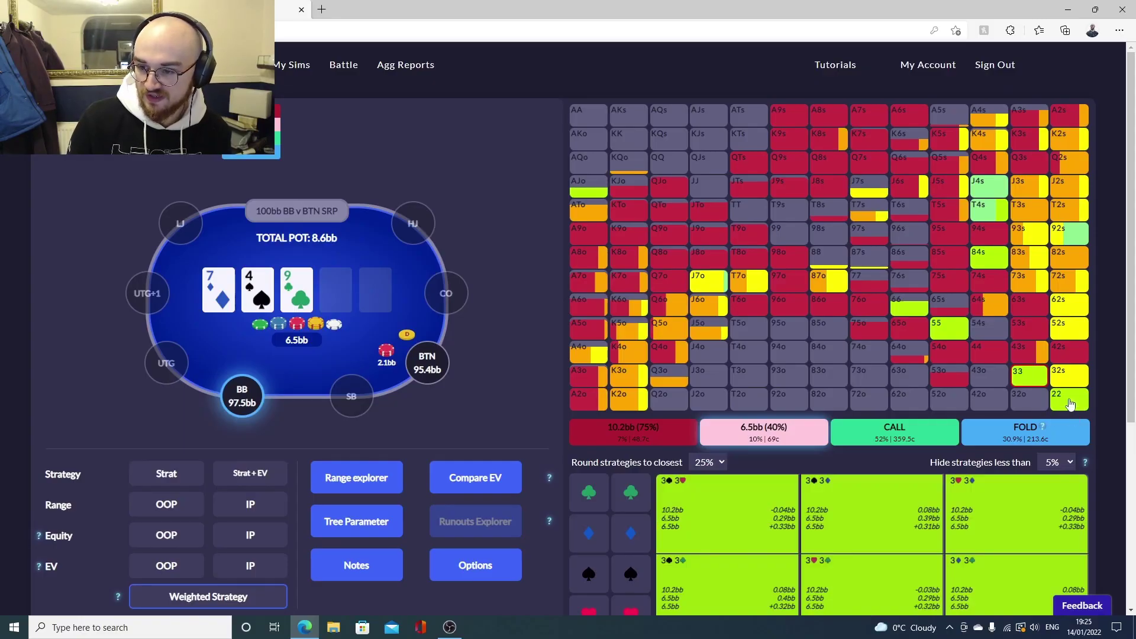
# - Examine the BB's EV difference between raising to 10.2bb and 6.5bb for the 66 and 87o combinations
pyautogui.scroll(-1, 1070, 403)
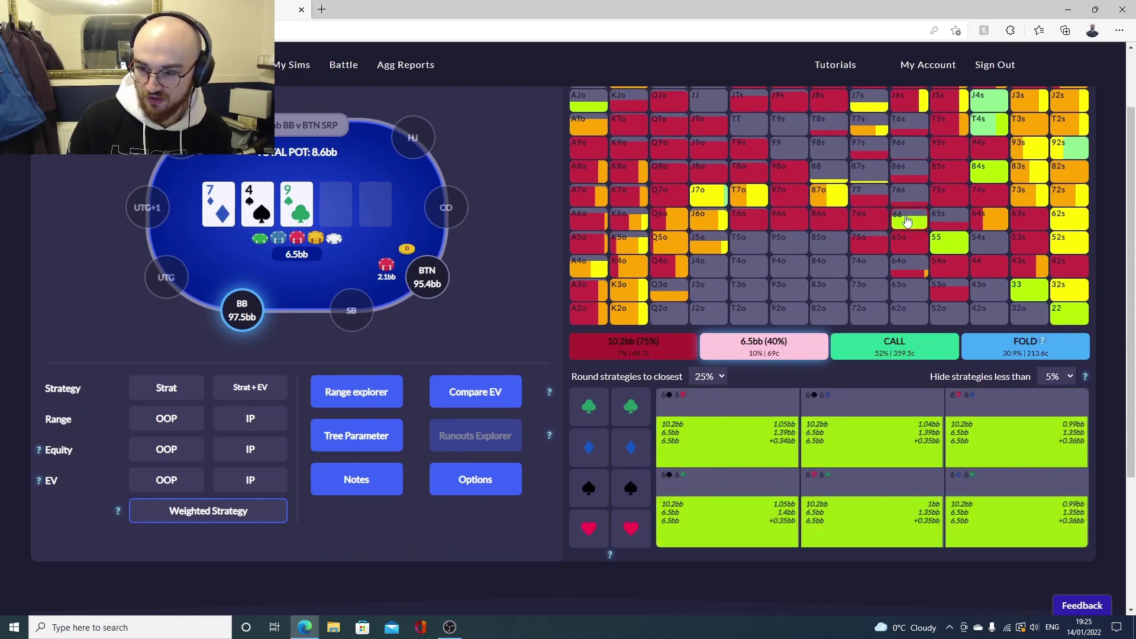
pyautogui.scroll(1, 906, 220)
pyautogui.click(828, 286)
pyautogui.scroll(-1, 829, 286)
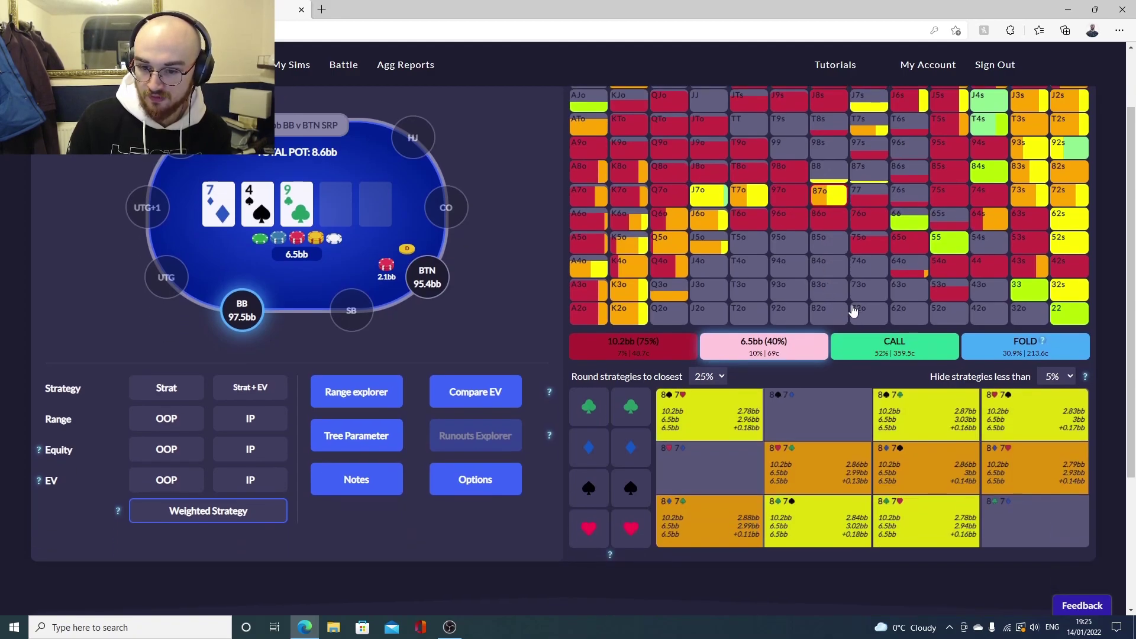
# - Examine the BB's EV difference between raising to 10.2bb and 6.5bb for J5o, J6o and 62s
pyautogui.click(715, 253)
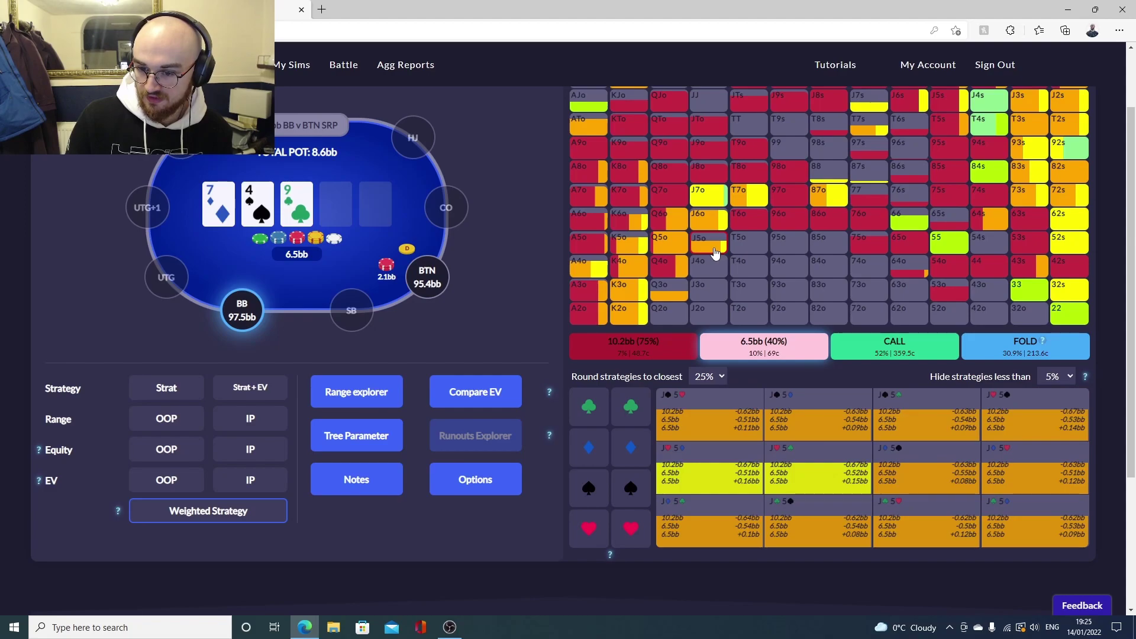
pyautogui.click(713, 227)
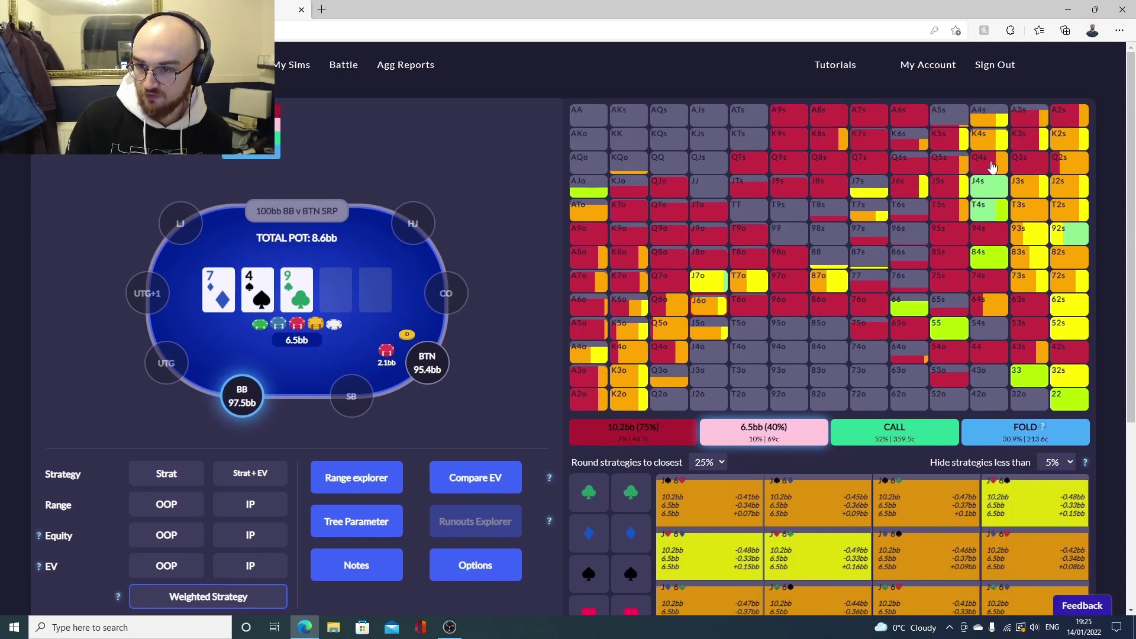
pyautogui.click(988, 101)
pyautogui.scroll(1, 987, 277)
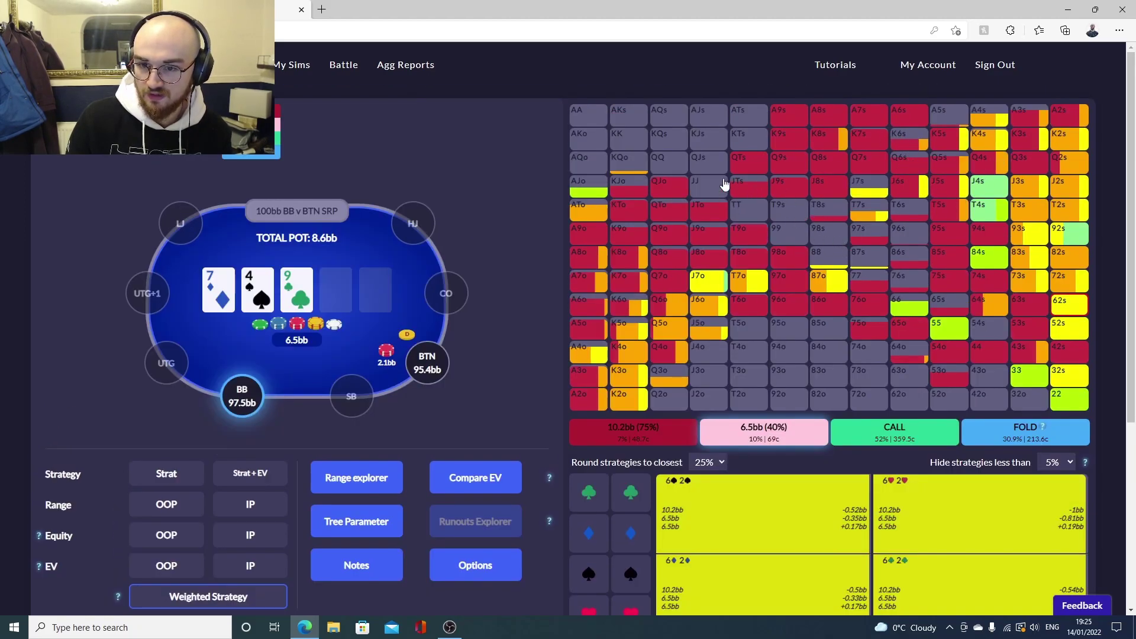
# - Examine the BB's EV difference between raising to 10.2bb and 6.5bb for the A9s combinations
pyautogui.click(785, 118)
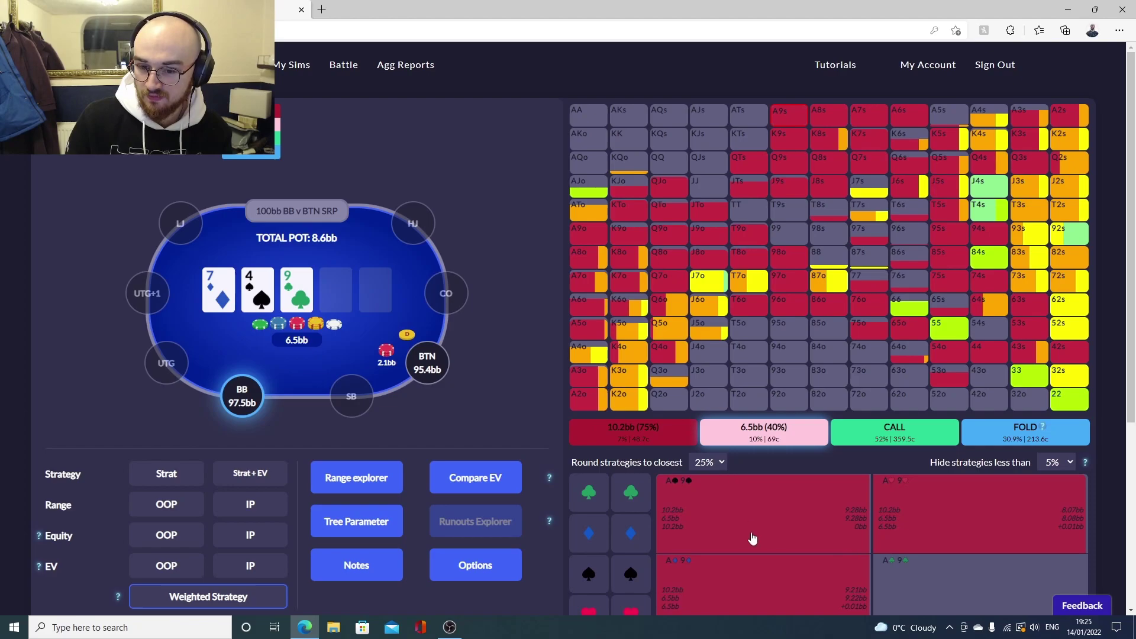
pyautogui.scroll(-1, 881, 538)
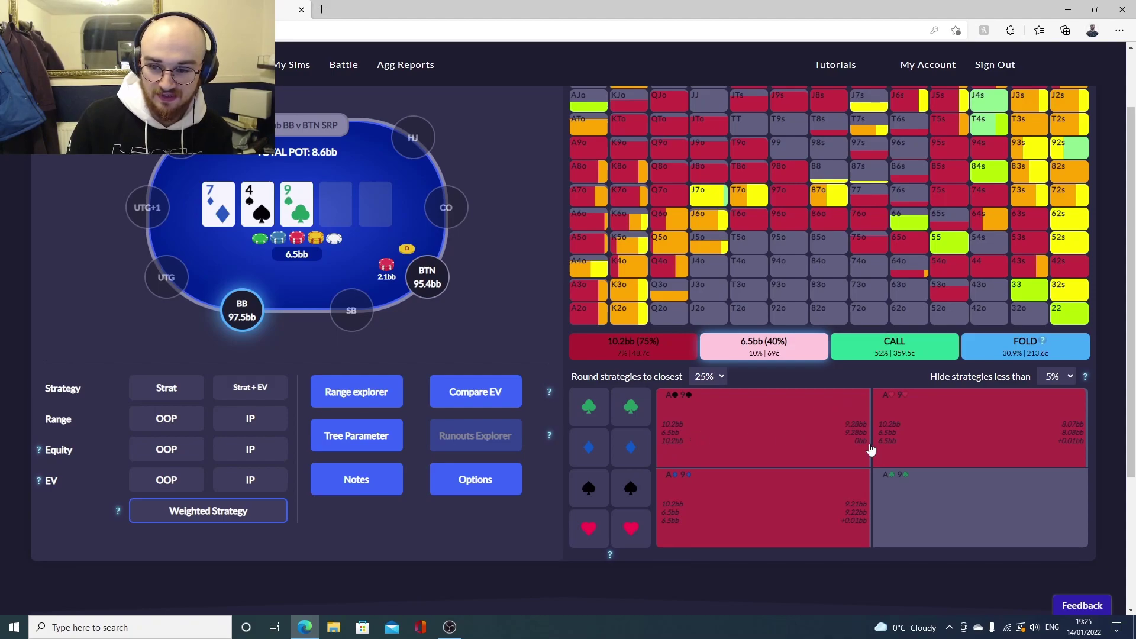
pyautogui.scroll(2, 866, 450)
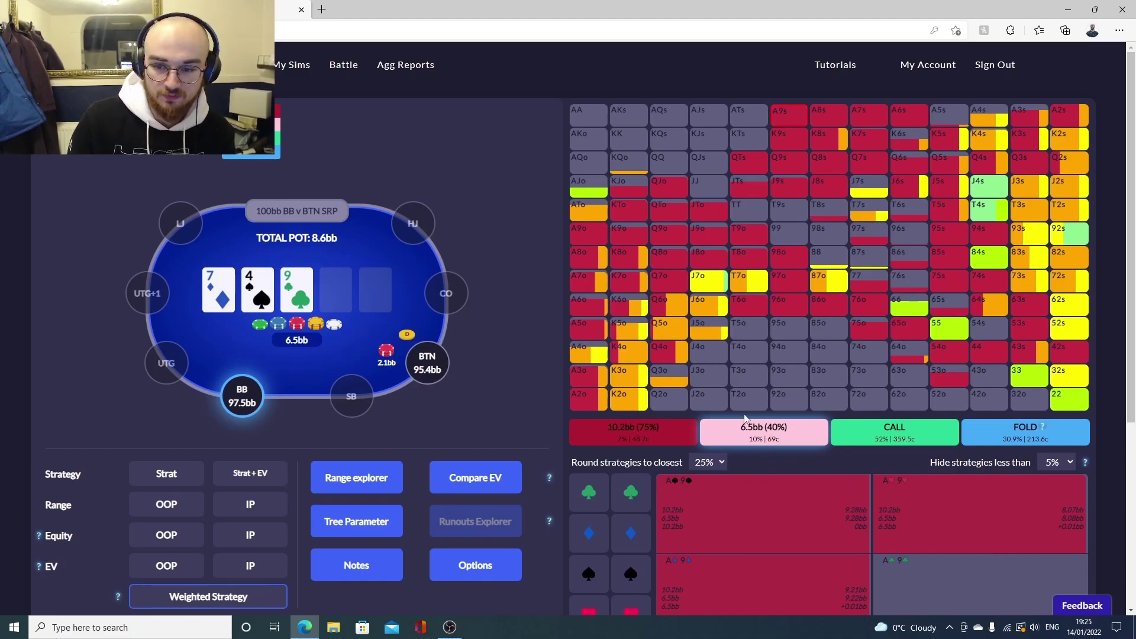
# - Switch the BB's EV comparison to calling versus folding and examine the A3s combinations
pyautogui.click(500, 475)
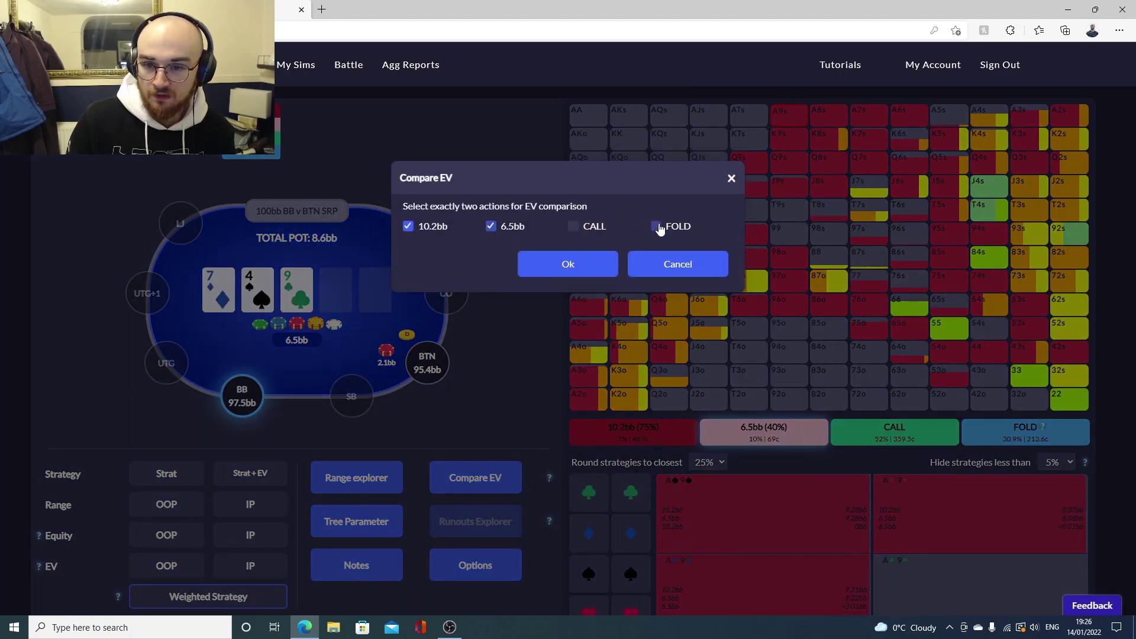
pyautogui.click(584, 264)
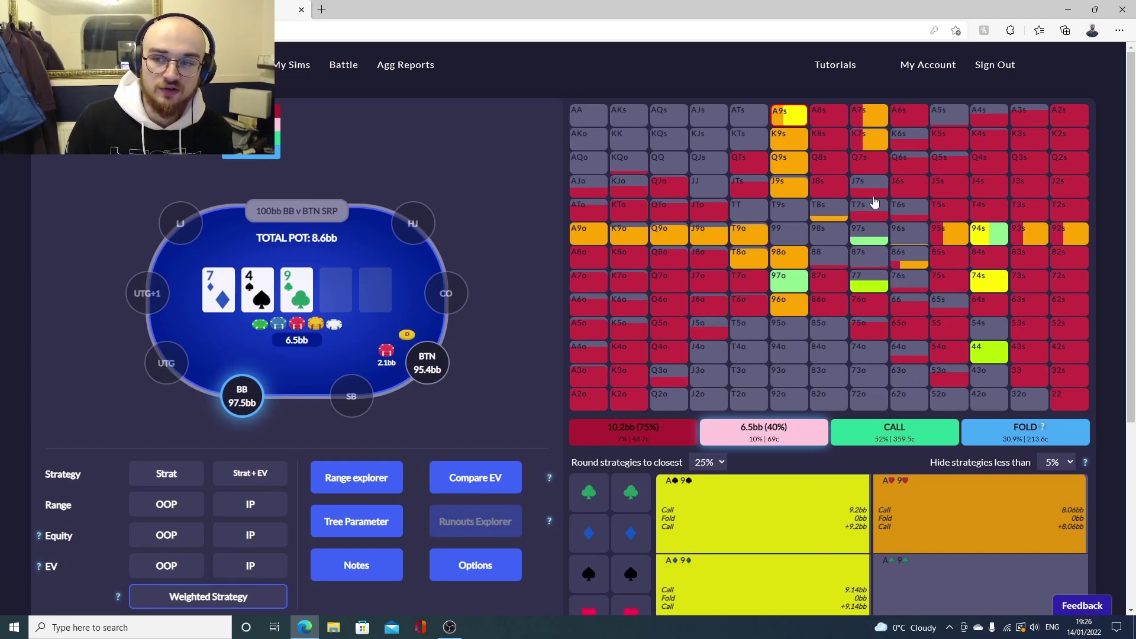
pyautogui.click(1035, 117)
pyautogui.scroll(-2, 1010, 443)
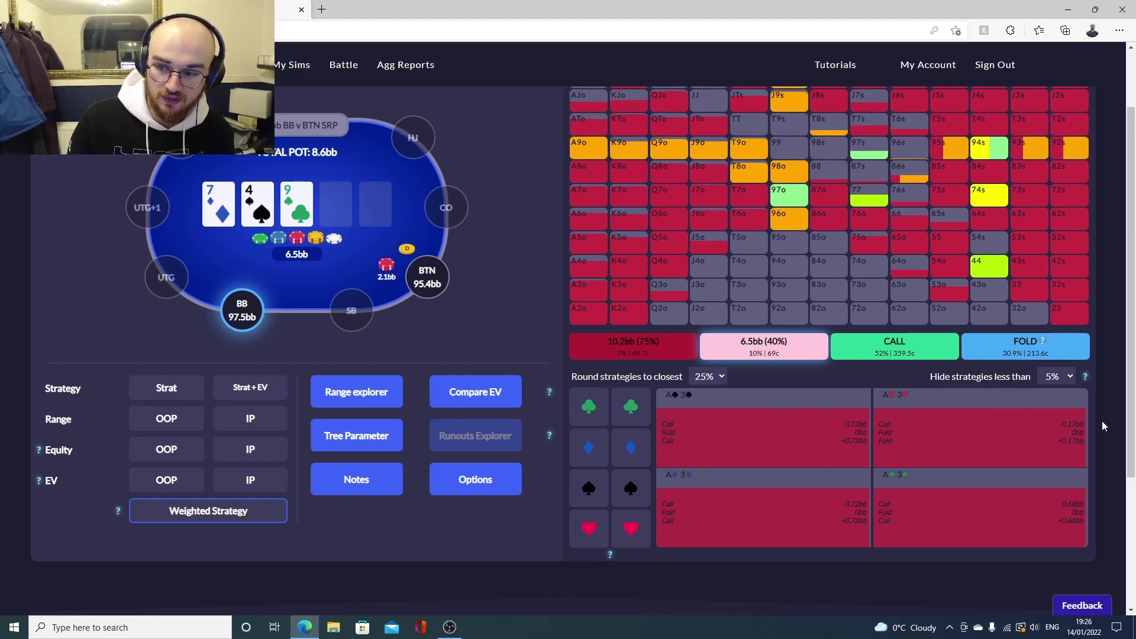
pyautogui.scroll(2, 985, 296)
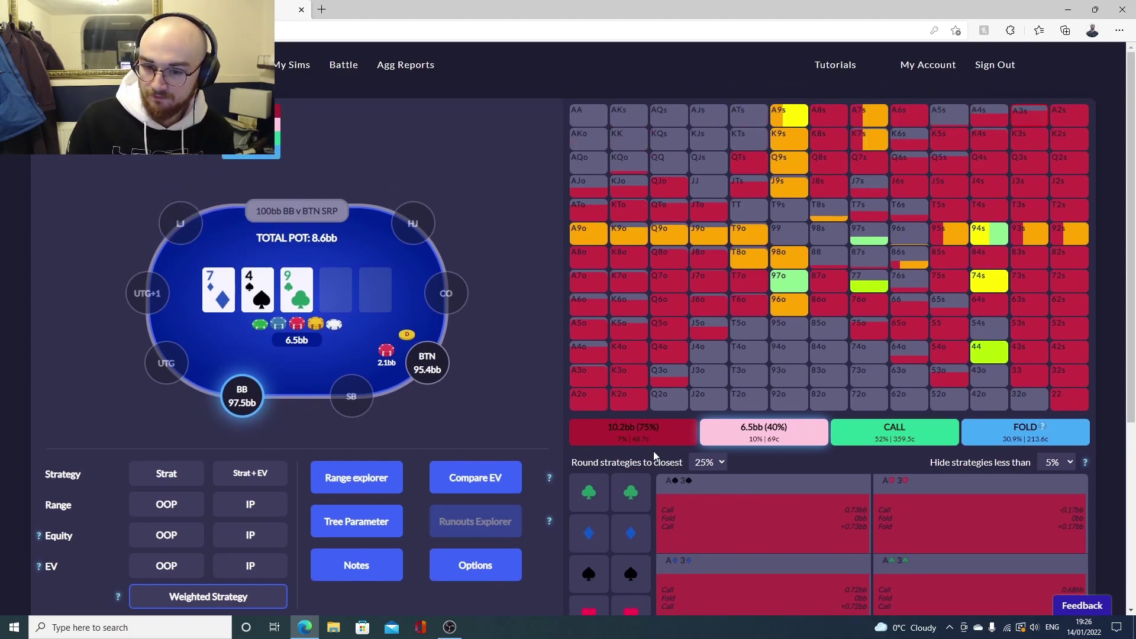
# - Switch the BB's EV comparison to raising to 6.5bb versus calling and examine the A3s combinations
pyautogui.click(456, 482)
pyautogui.click(509, 231)
pyautogui.click(586, 272)
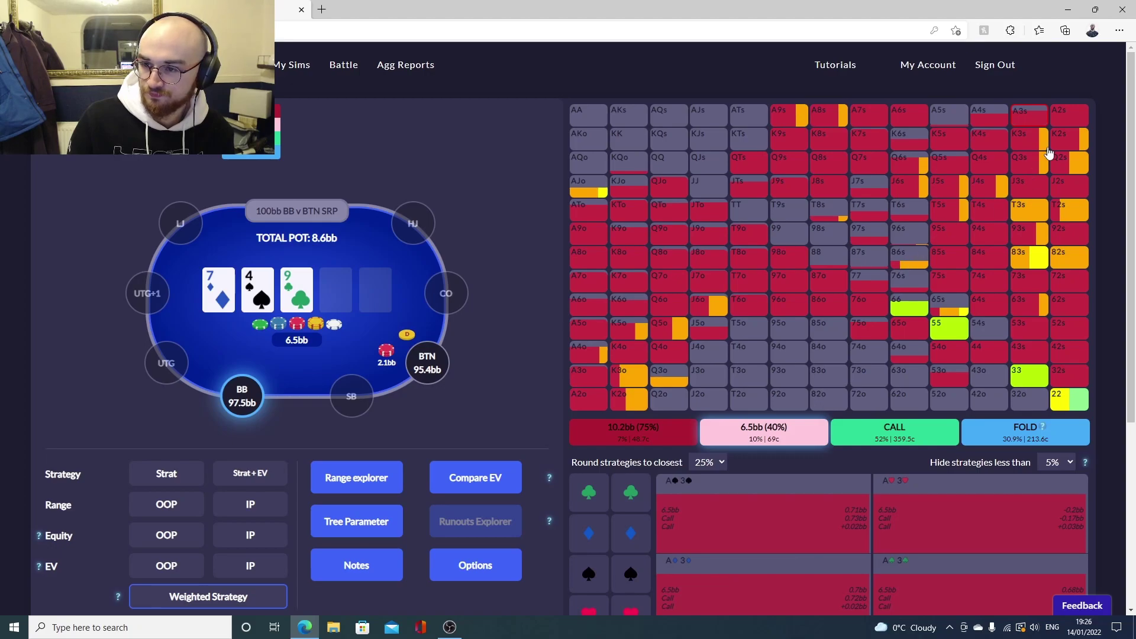
pyautogui.scroll(-3, 757, 385)
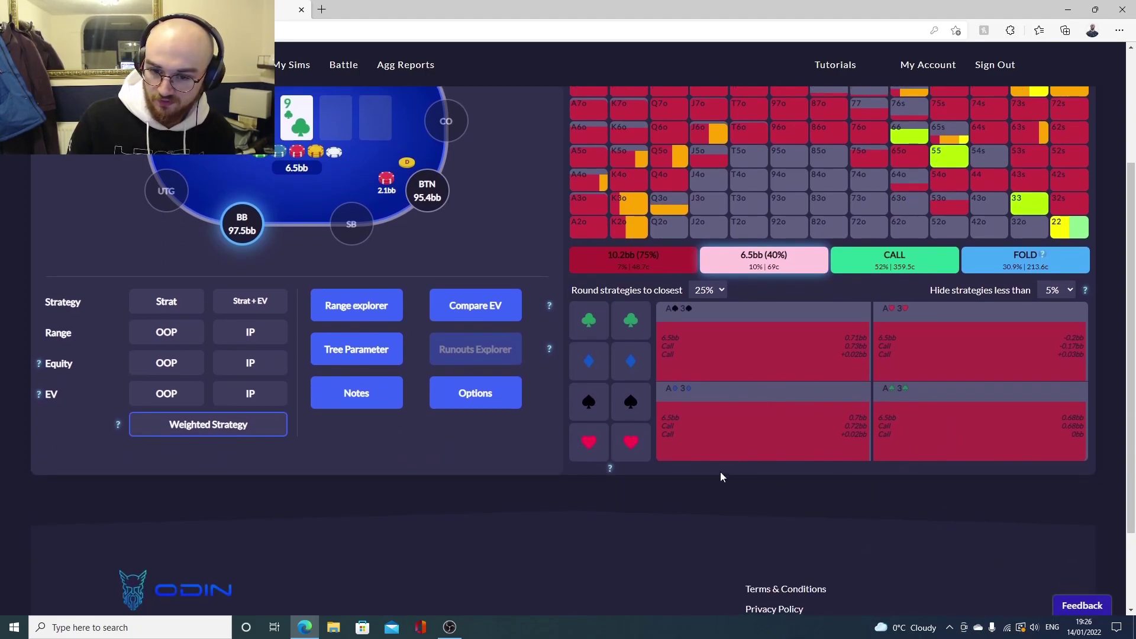
pyautogui.scroll(3, 681, 462)
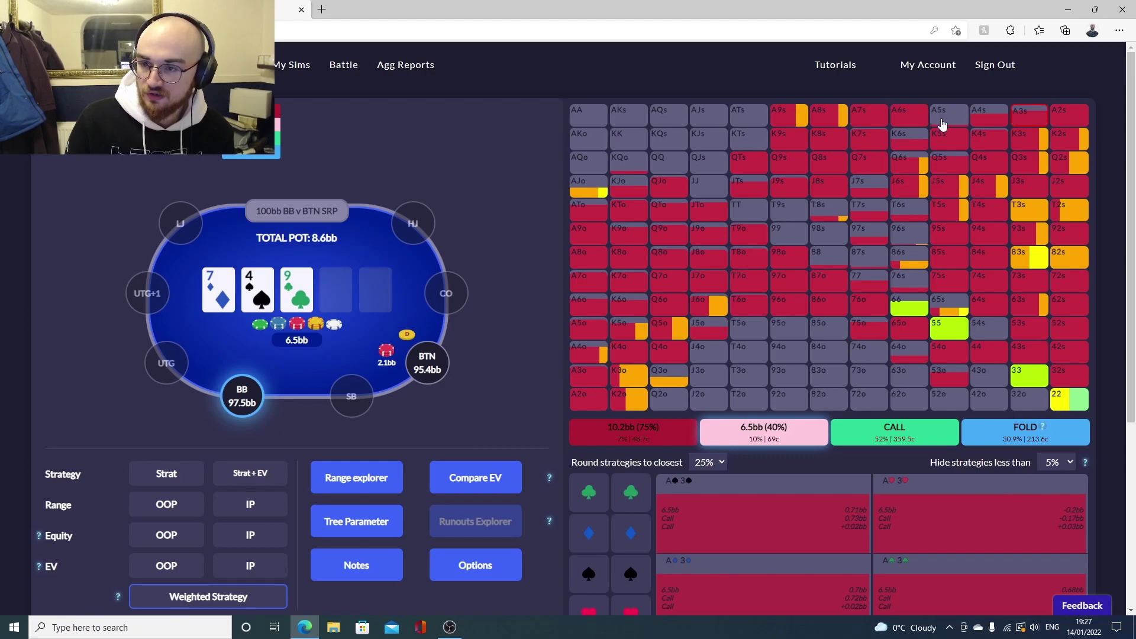
pyautogui.scroll(-2, 845, 531)
pyautogui.scroll(2, 839, 382)
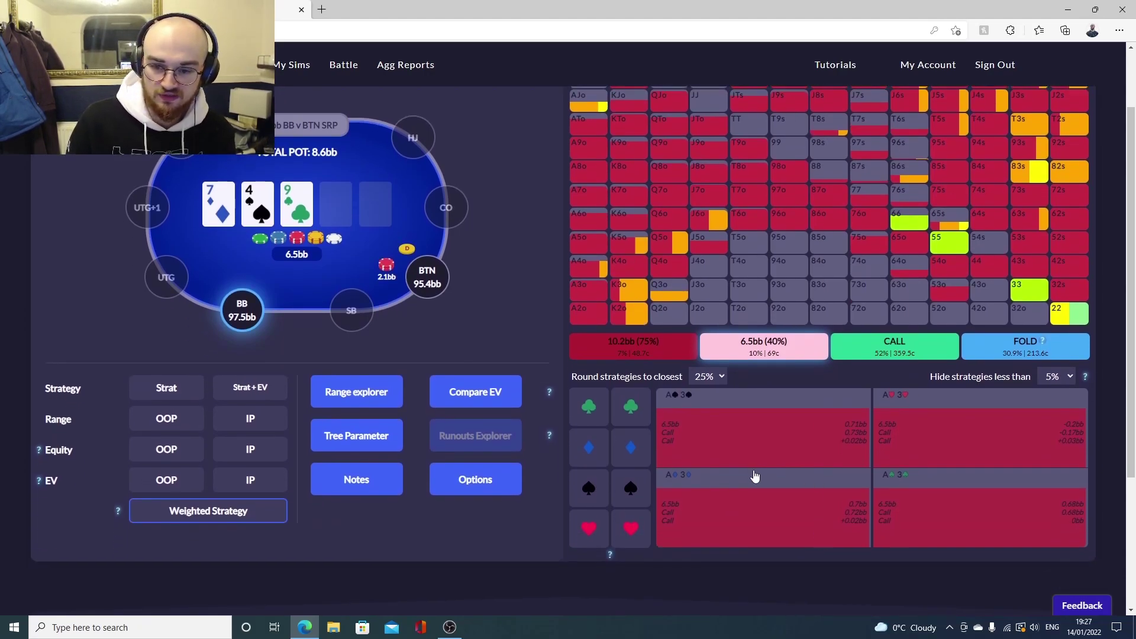
pyautogui.scroll(1, 771, 425)
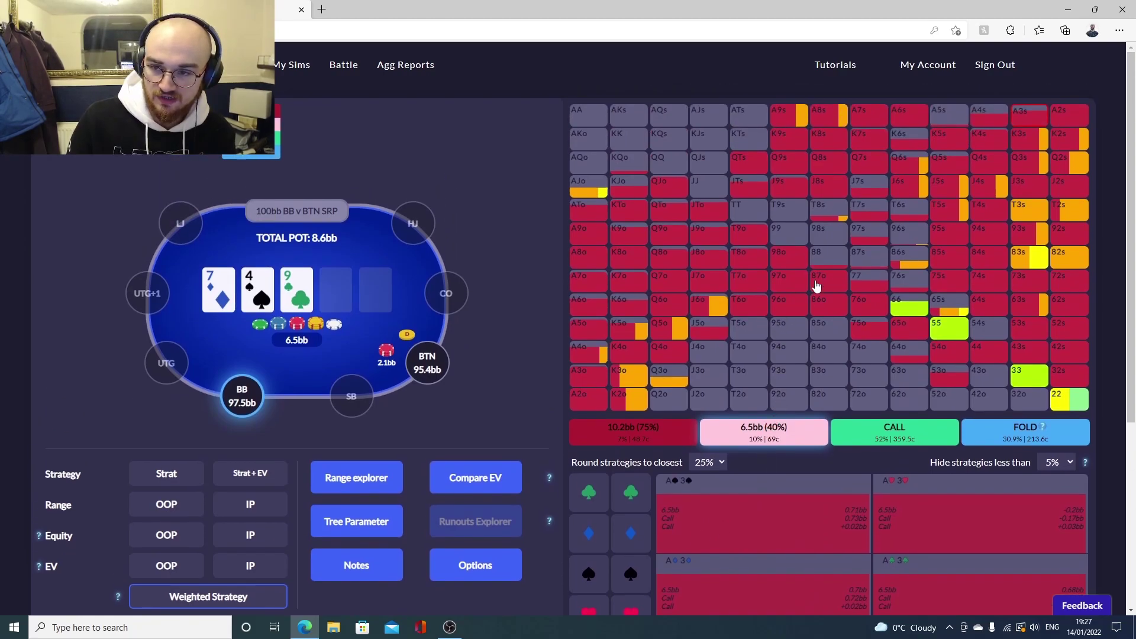
# - Examine the BB's EV difference between raising to 6.5bb and calling for A7s and K8s
pyautogui.click(870, 121)
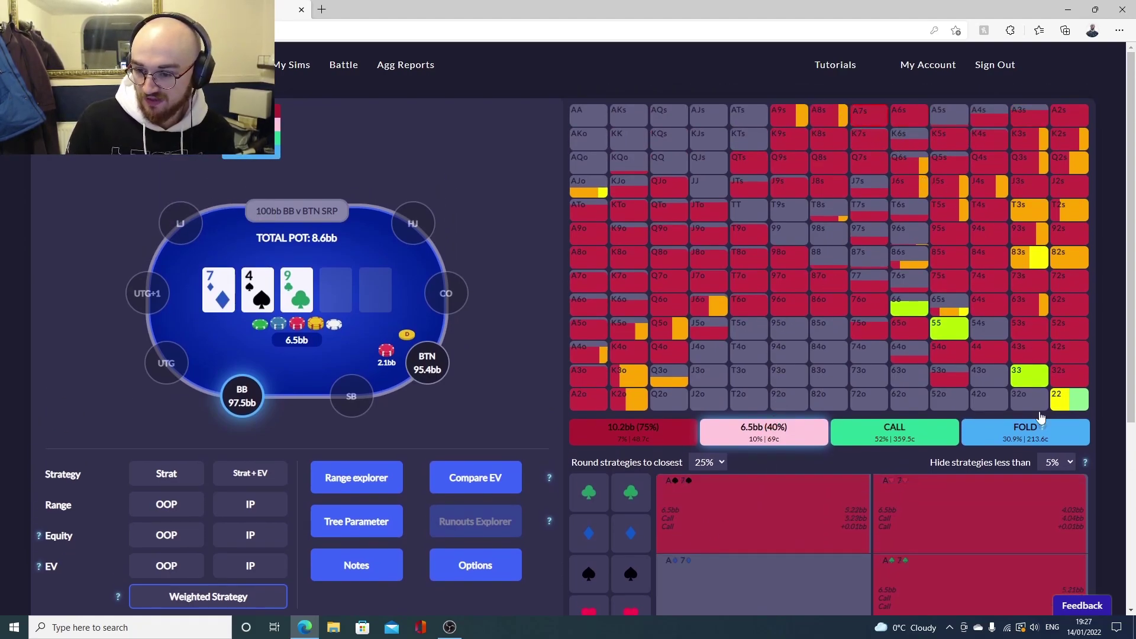
pyautogui.click(845, 141)
pyautogui.scroll(-2, 868, 195)
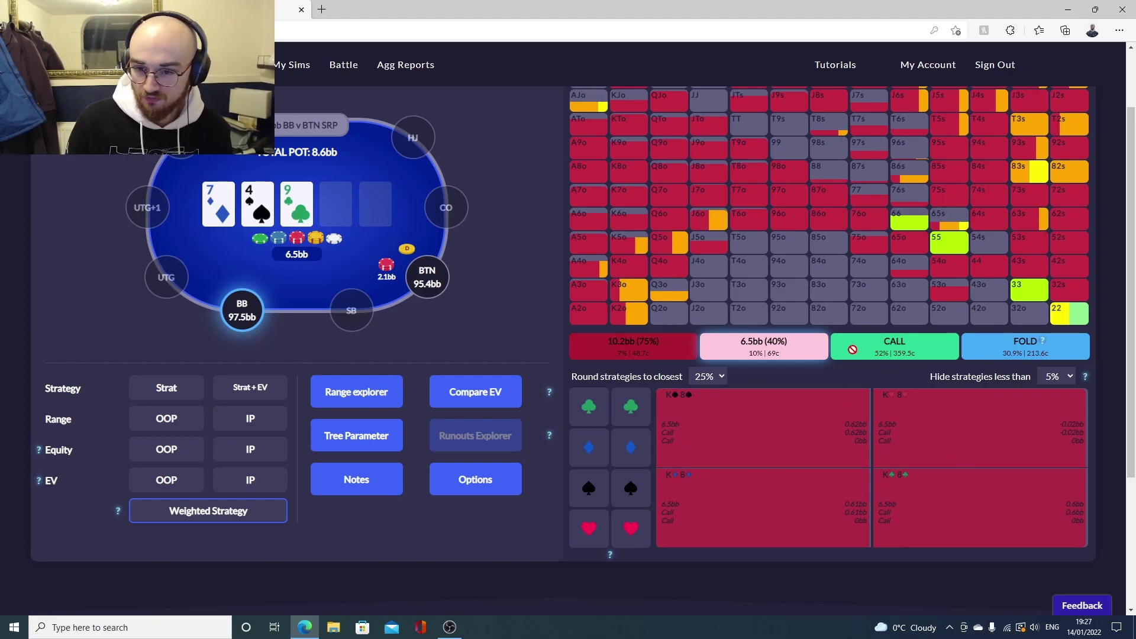
pyautogui.scroll(2, 707, 317)
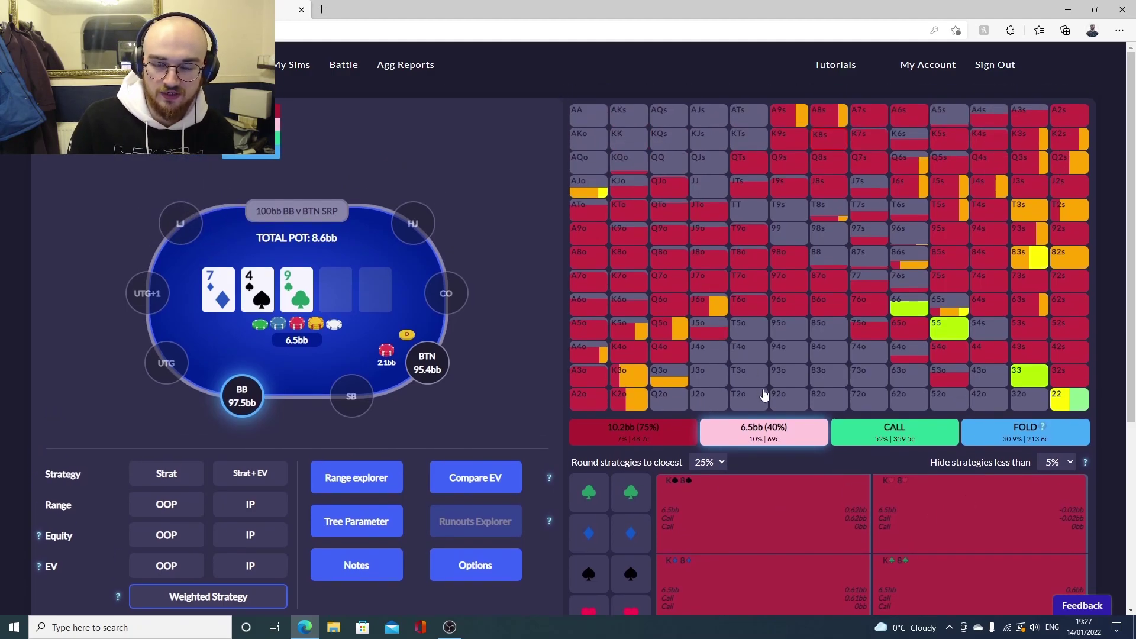
# - Examine the BB's EV difference between raising to 6.5bb and calling for 86s and A9s
pyautogui.click(488, 478)
pyautogui.click(918, 262)
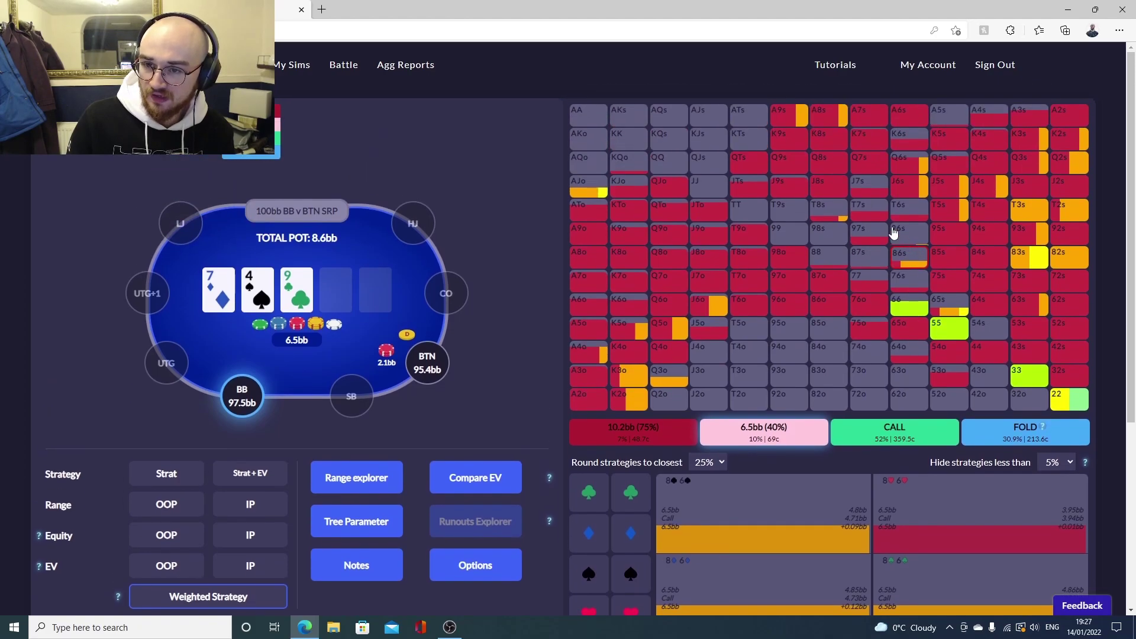
pyautogui.click(794, 122)
pyautogui.scroll(-1, 889, 320)
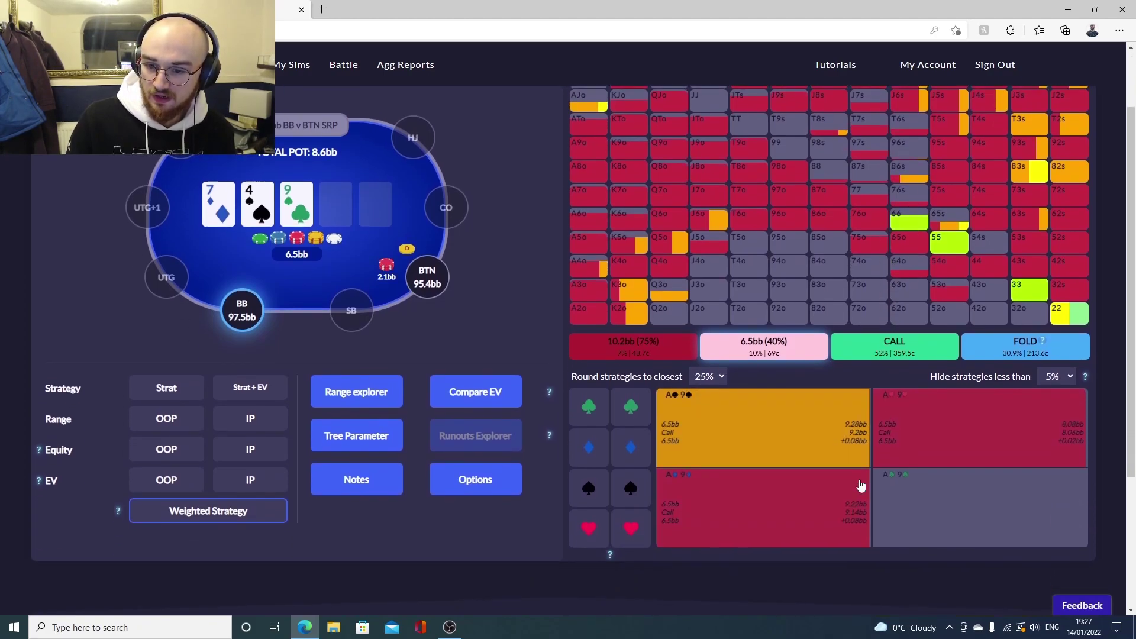
pyautogui.scroll(1, 843, 414)
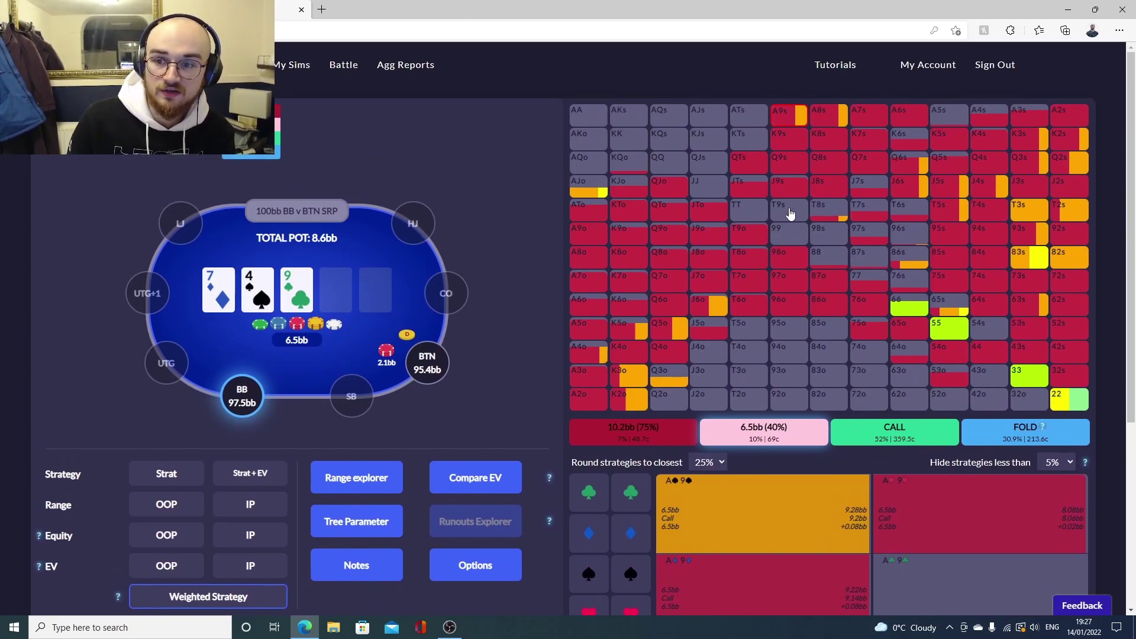
# - Examine the BB's EV difference between raising to 6.5bb and calling for K8s and Q8s
pyautogui.click(827, 146)
pyautogui.scroll(-2, 889, 498)
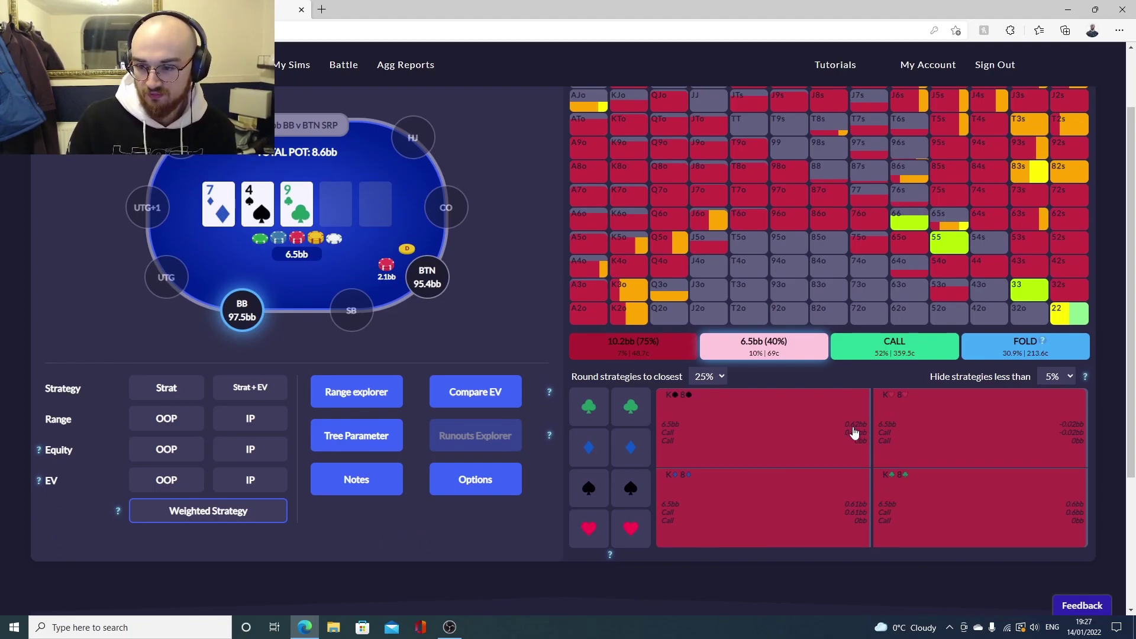
pyautogui.scroll(2, 853, 432)
pyautogui.scroll(-2, 916, 345)
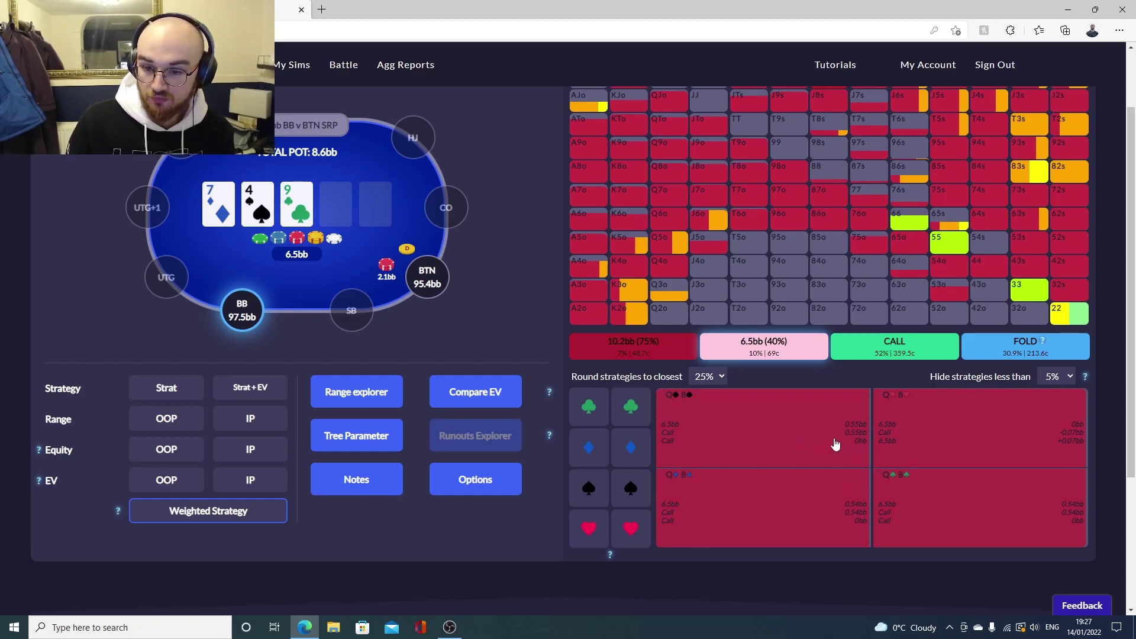
pyautogui.scroll(2, 945, 482)
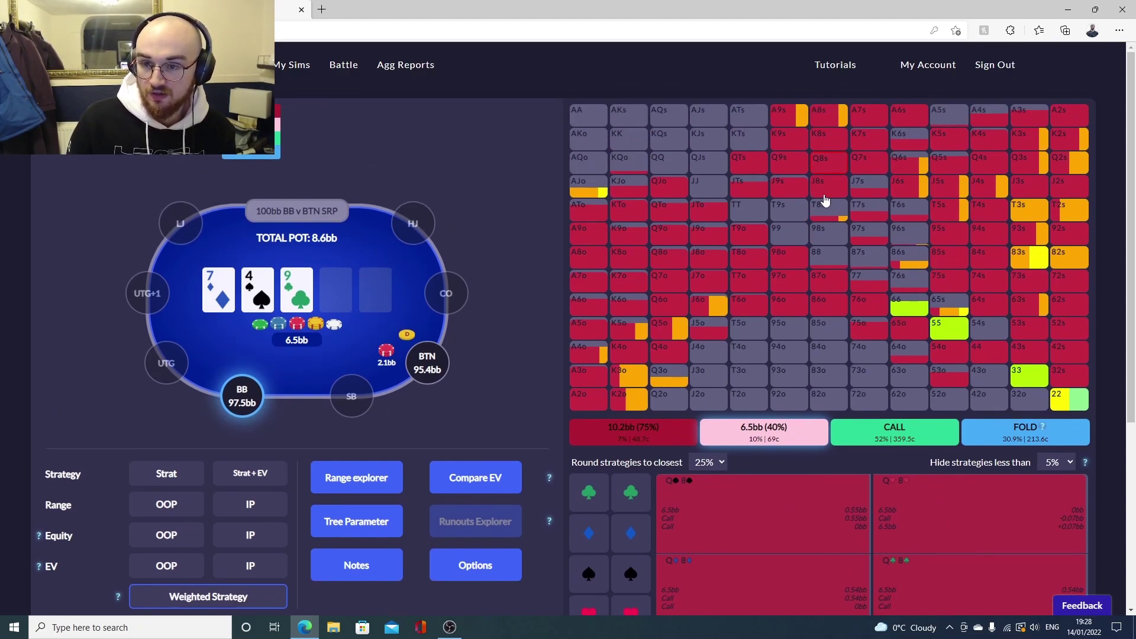
# - Set the BB's EV comparison to calling versus folding
pyautogui.scroll(-4, 827, 249)
pyautogui.click(486, 308)
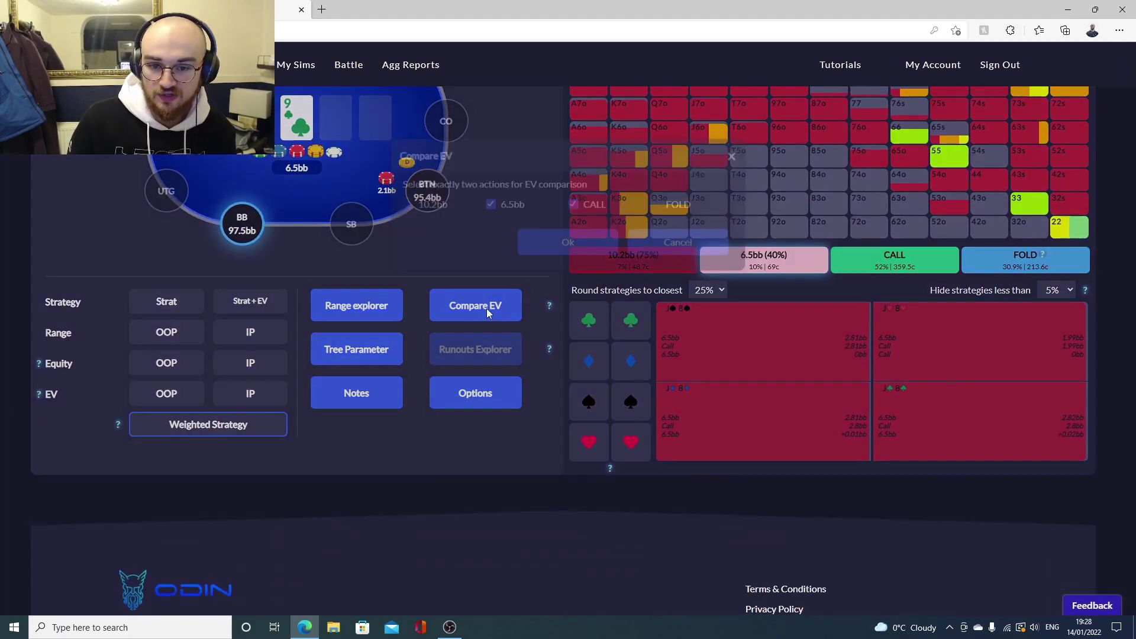
pyautogui.click(657, 227)
pyautogui.click(654, 227)
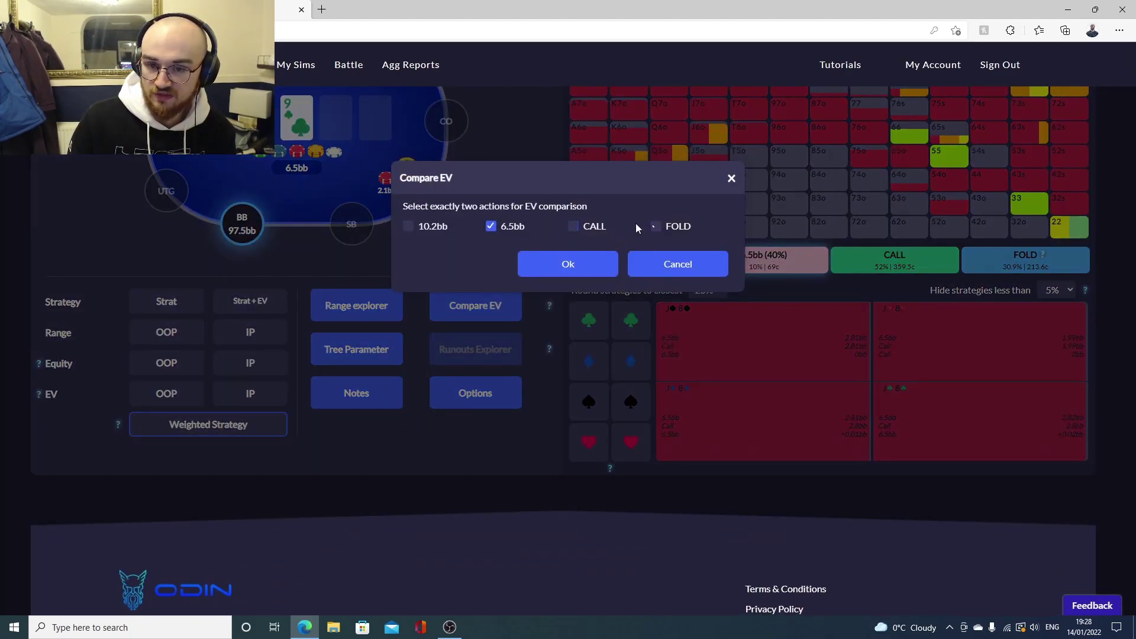
pyautogui.click(584, 230)
pyautogui.click(591, 262)
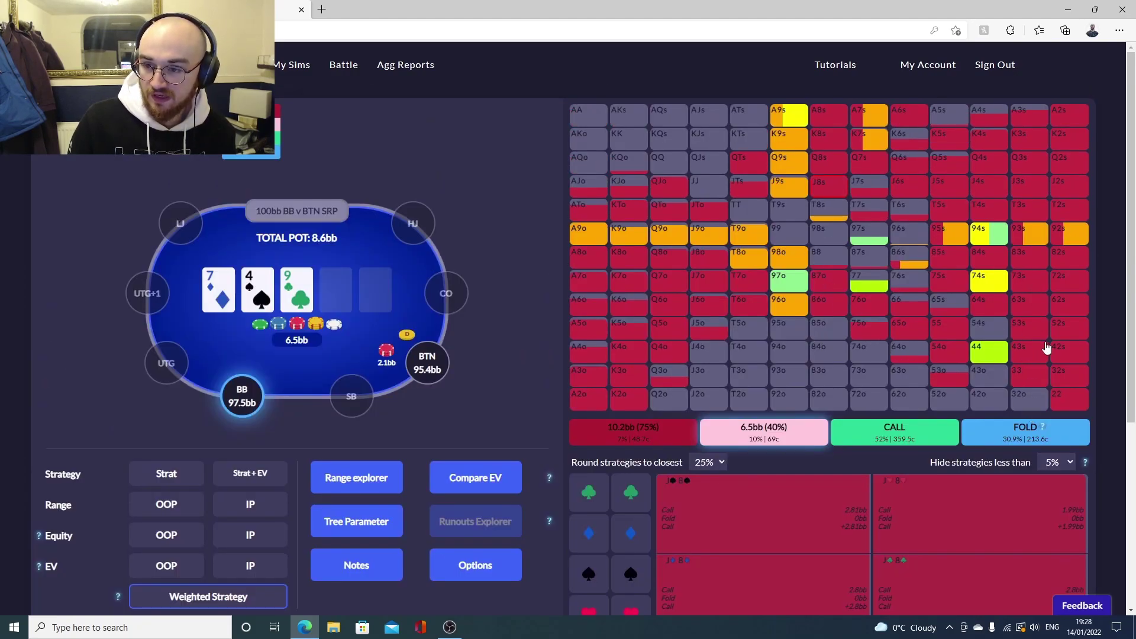
# - Examine the BB's EV difference between calling and folding for the 43s and QJo combinations
pyautogui.scroll(-3, 1021, 355)
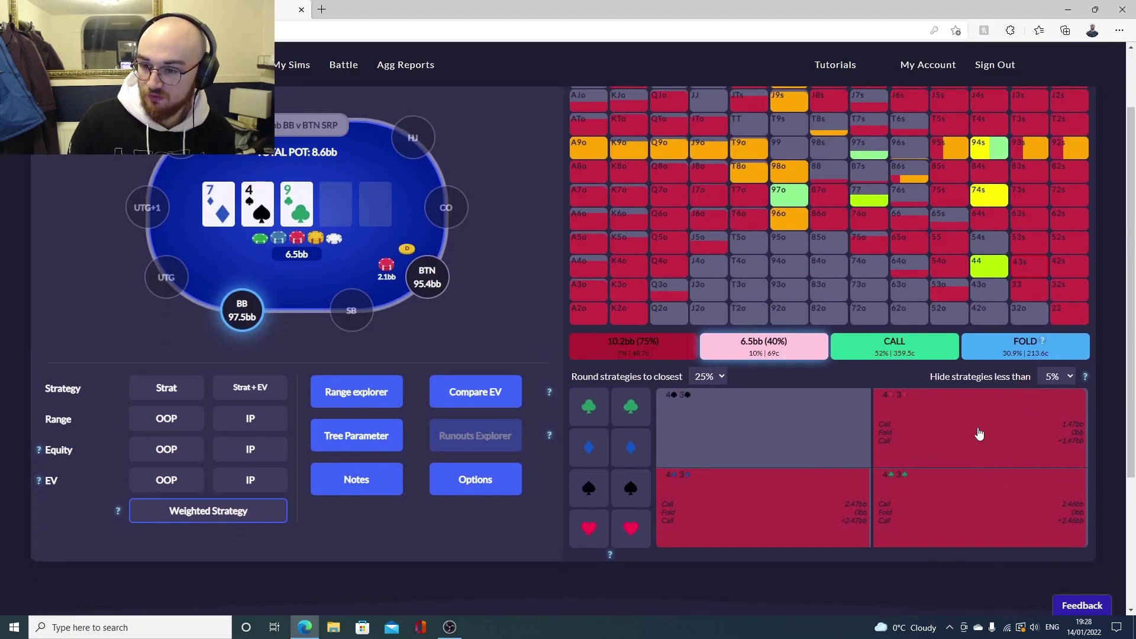
pyautogui.scroll(3, 970, 384)
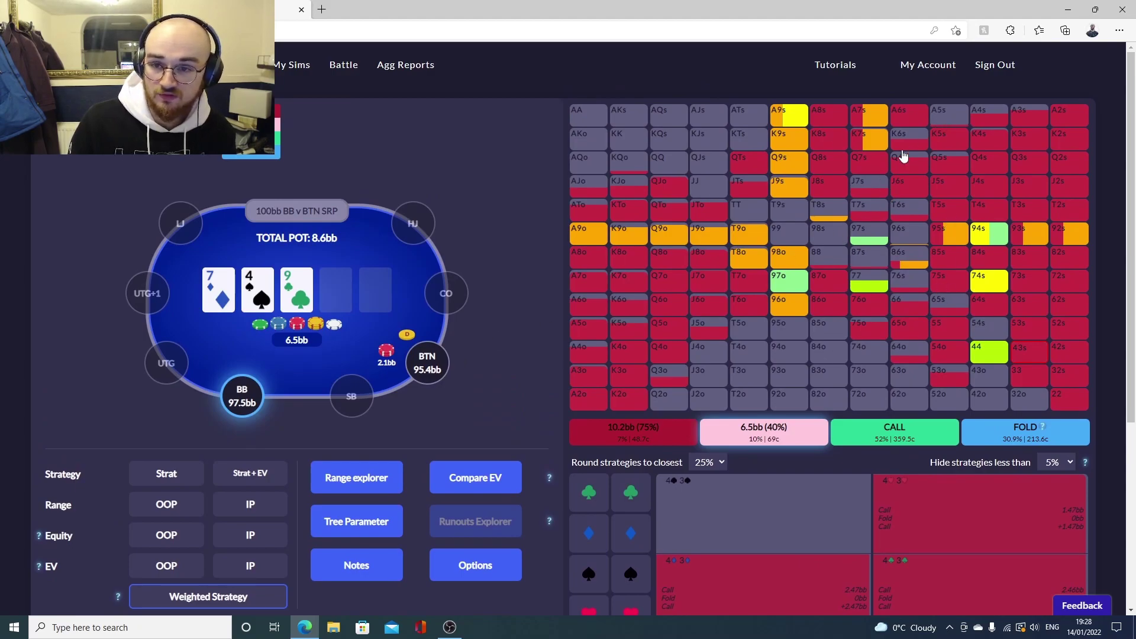
pyautogui.click(680, 194)
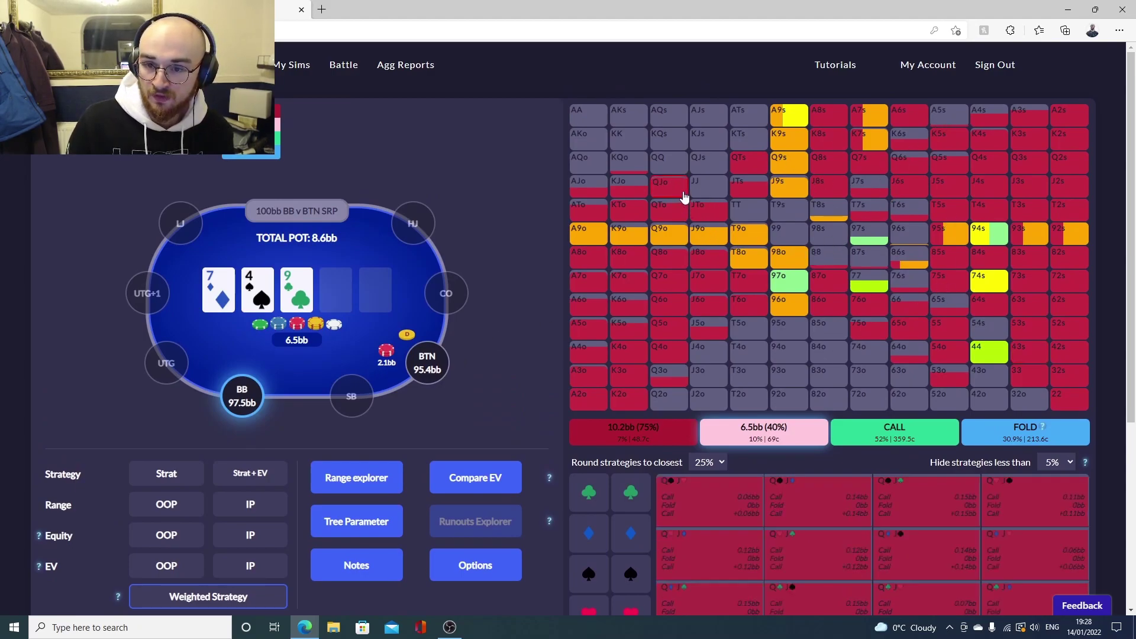
pyautogui.scroll(-3, 872, 525)
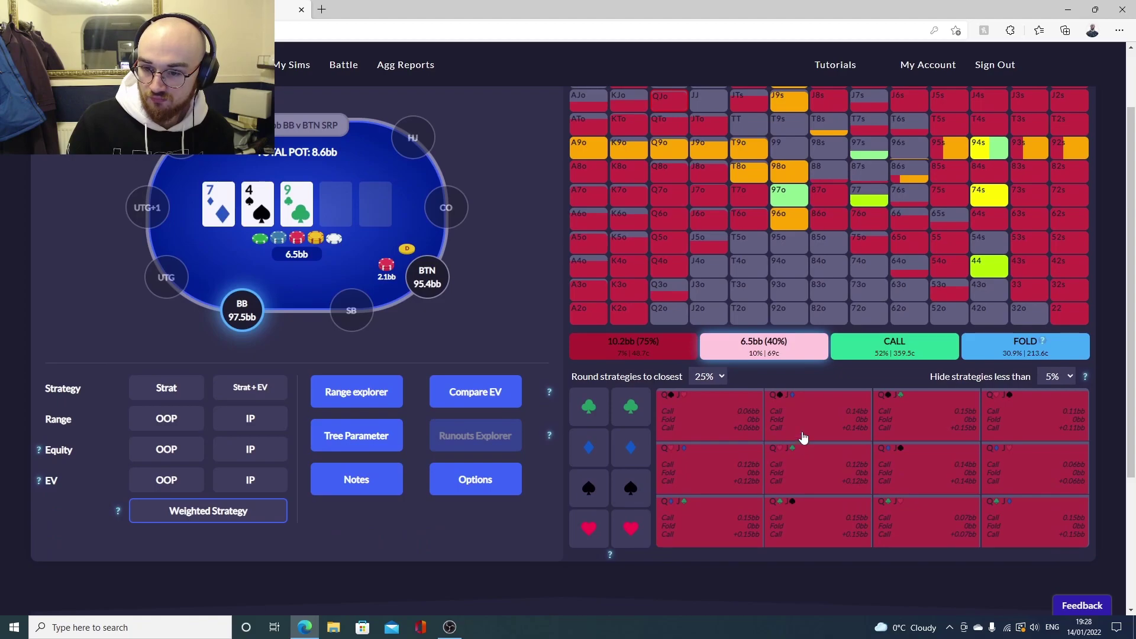
# - Return to the BB's strategy view and examine the raise, call and fold frequencies of the Q6s combinations
pyautogui.scroll(3, 528, 341)
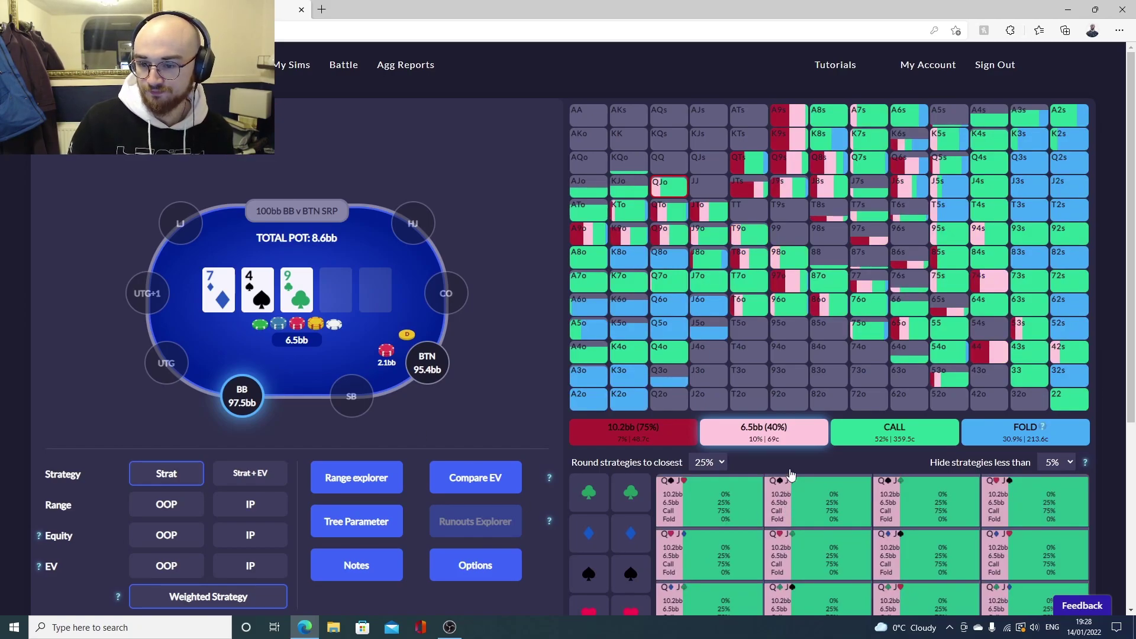
pyautogui.click(210, 124)
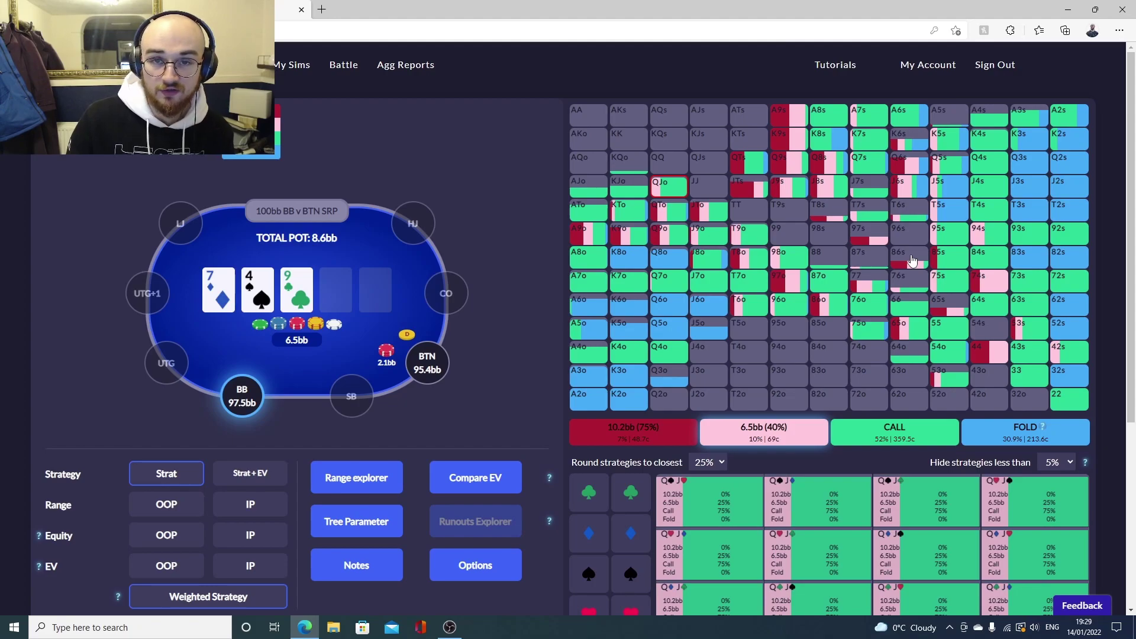
pyautogui.click(907, 162)
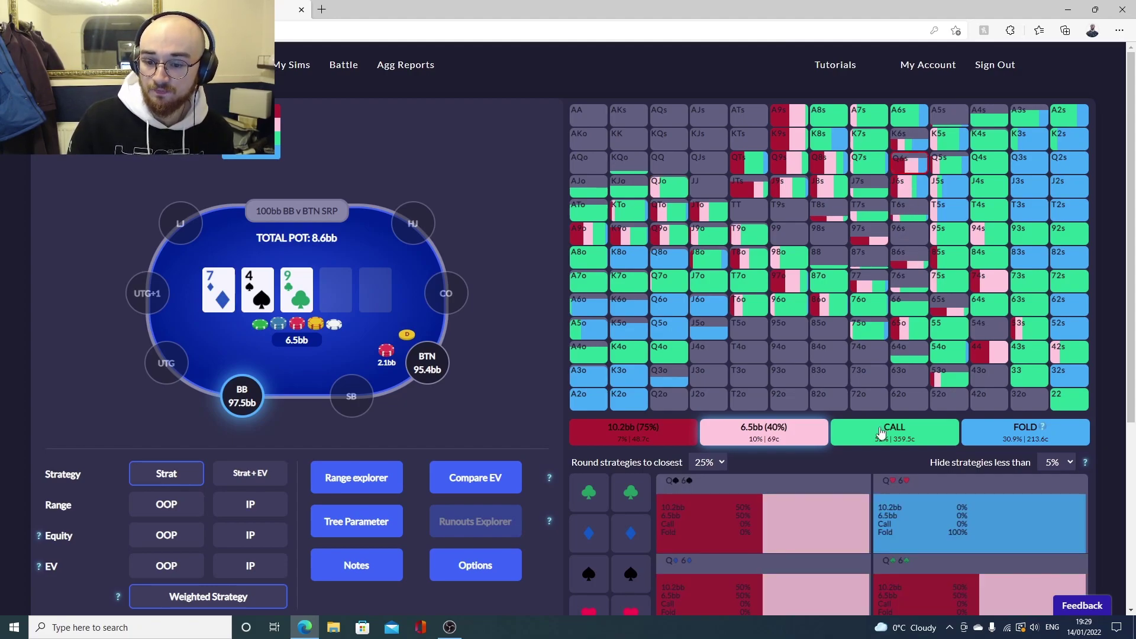
pyautogui.scroll(-2, 844, 450)
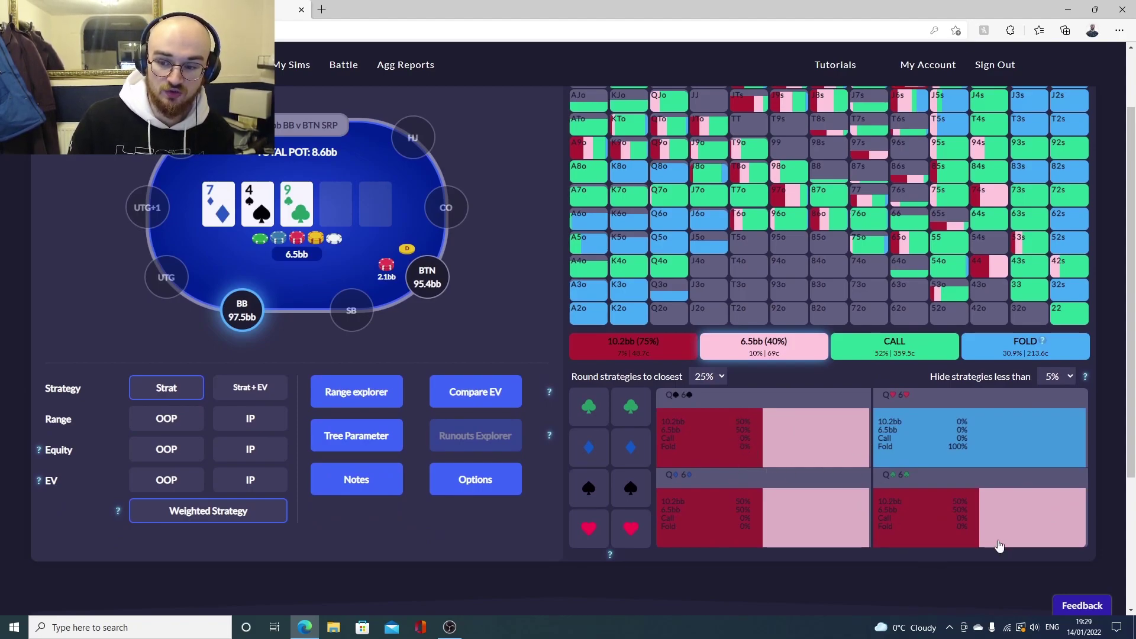
pyautogui.scroll(2, 855, 528)
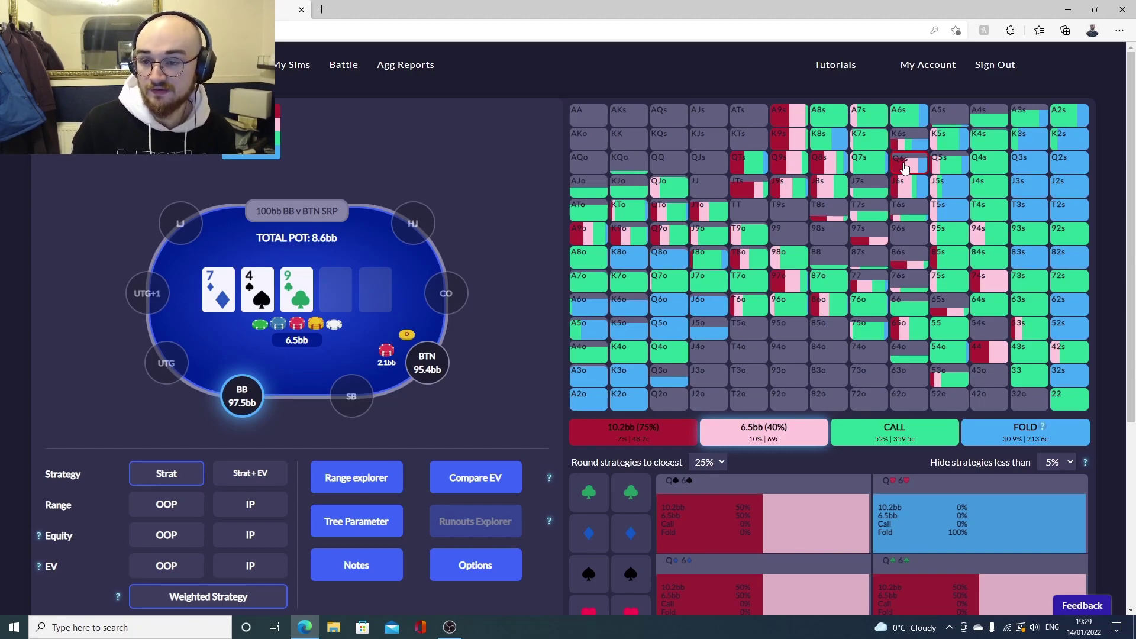
# - Examine the BB's raise, call and fold frequencies for the T6s and 65o combinations
pyautogui.click(905, 214)
pyautogui.scroll(-2, 1044, 508)
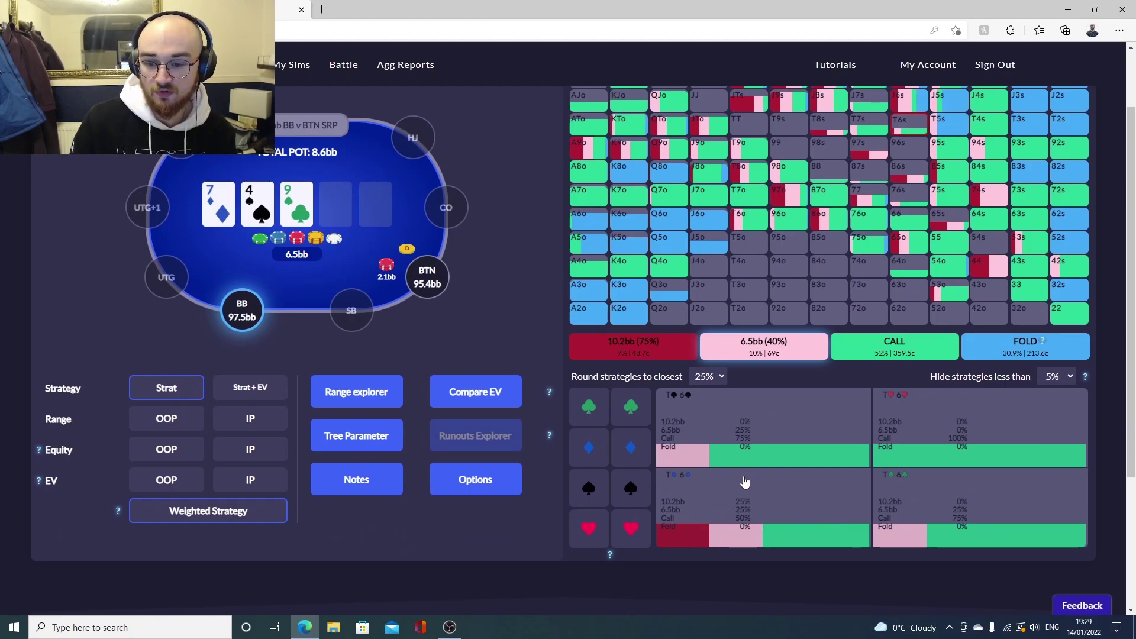
pyautogui.scroll(2, 786, 399)
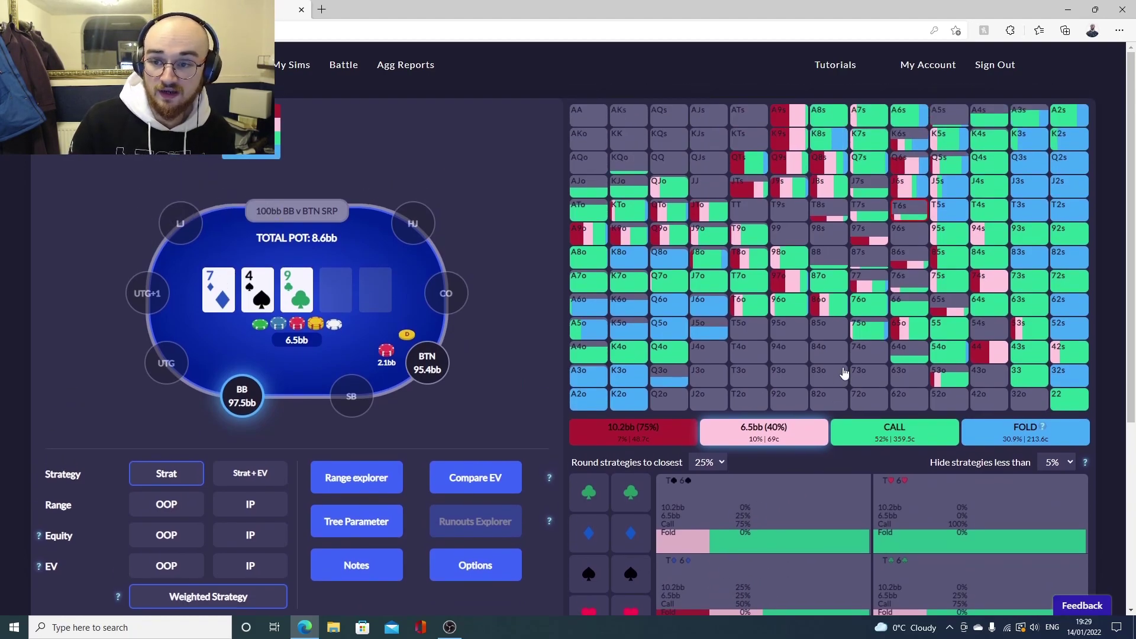
pyautogui.click(909, 333)
pyautogui.scroll(-2, 906, 461)
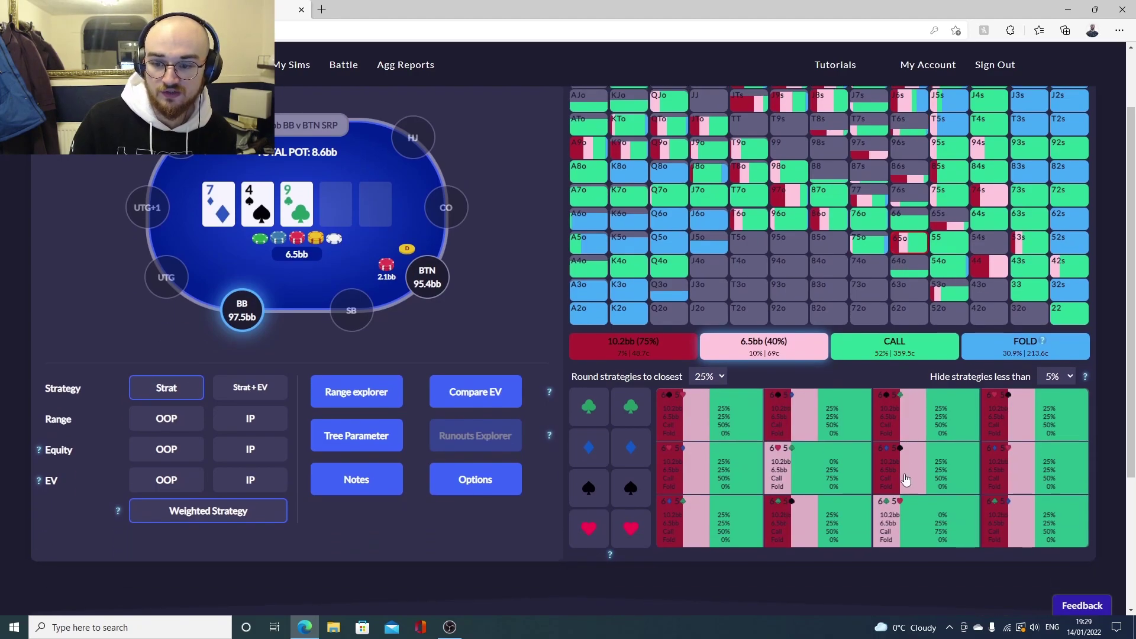
pyautogui.scroll(2, 834, 439)
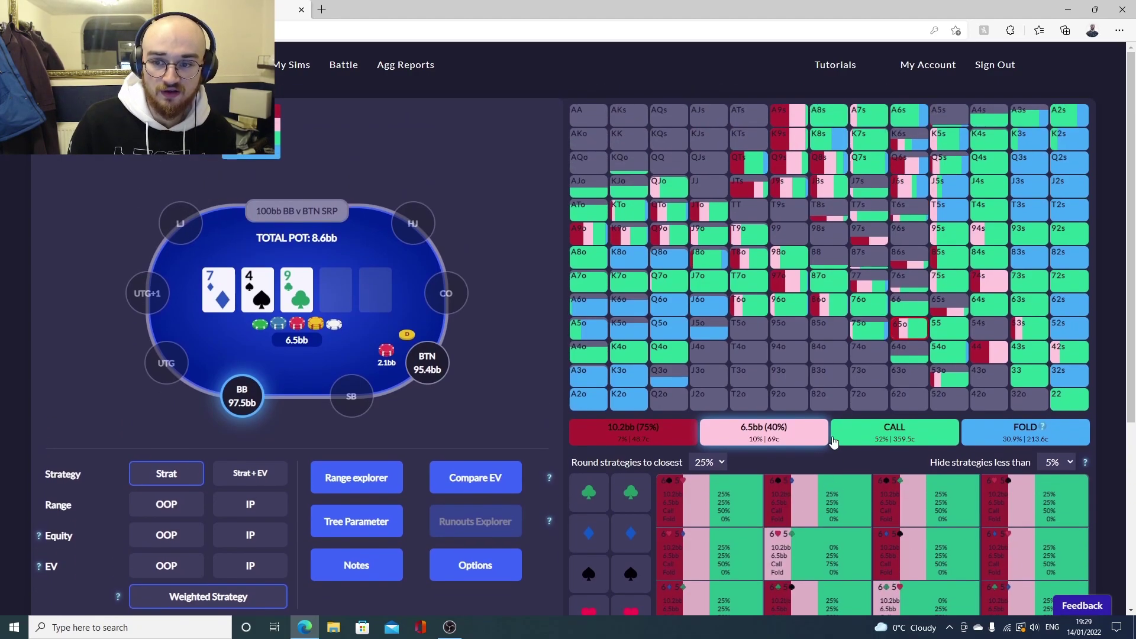